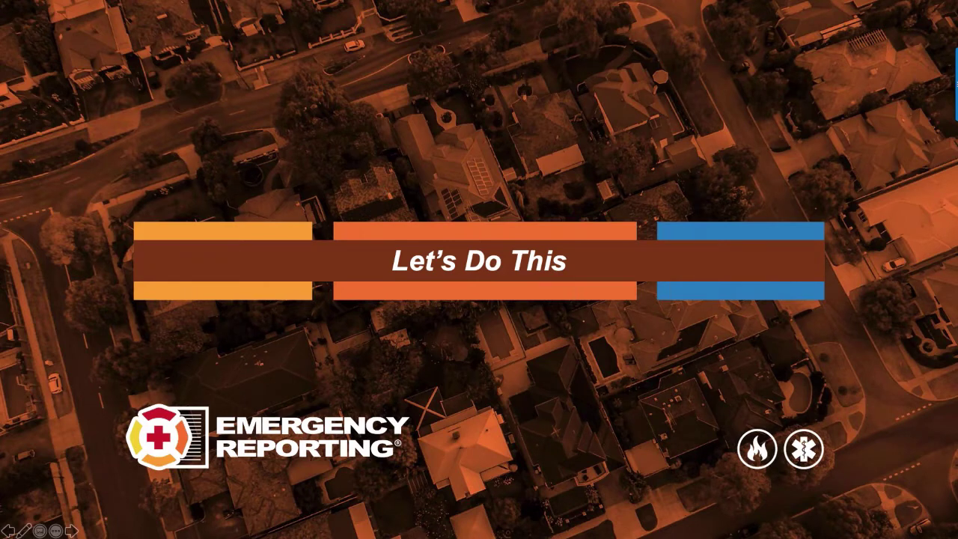
End the slide show, switch to the Emergency Reporting dashboard in Safari, and move the PowerPoint window out of the way
{"action": "key", "text": "Escape"}
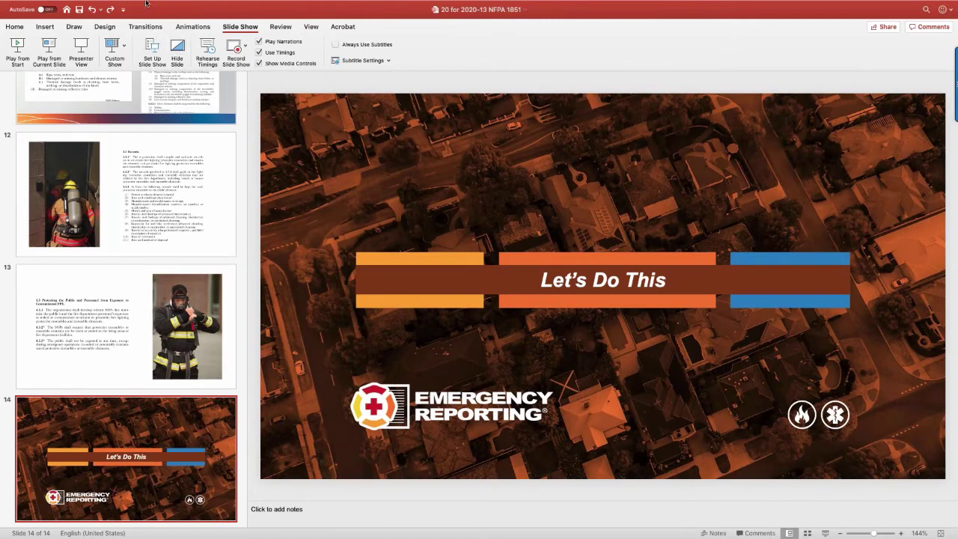
{"action": "mouse_move", "coordinate": [147, 6]}
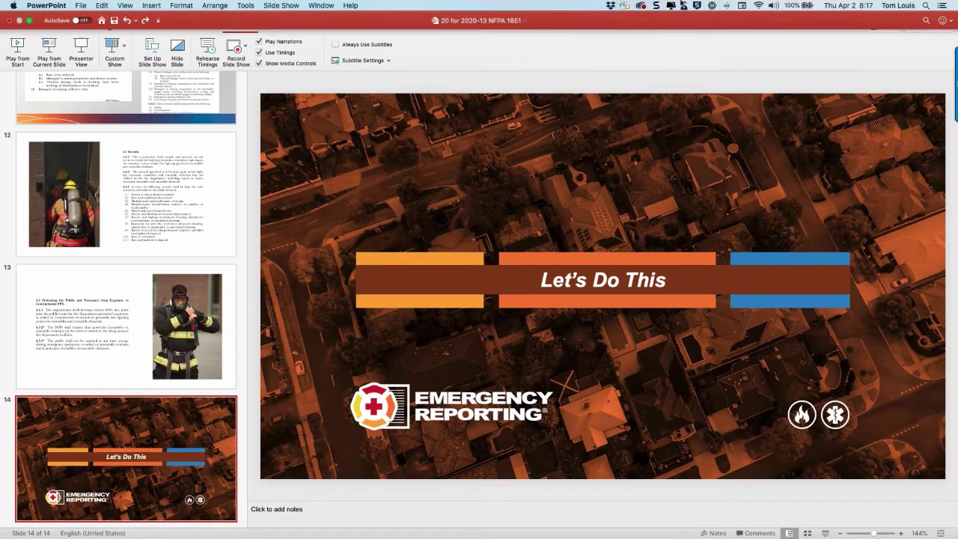
{"action": "left_click", "coordinate": [28, 20]}
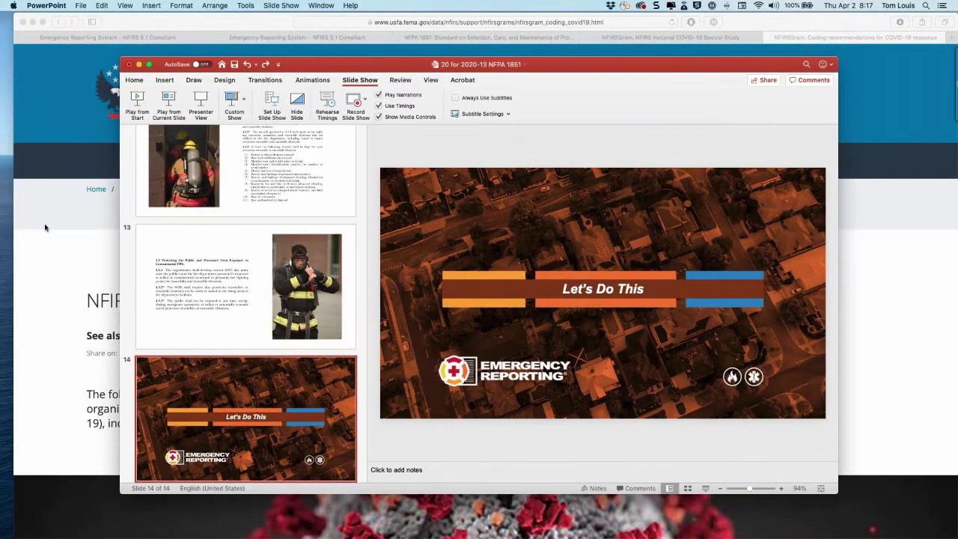
{"action": "left_click", "coordinate": [47, 224]}
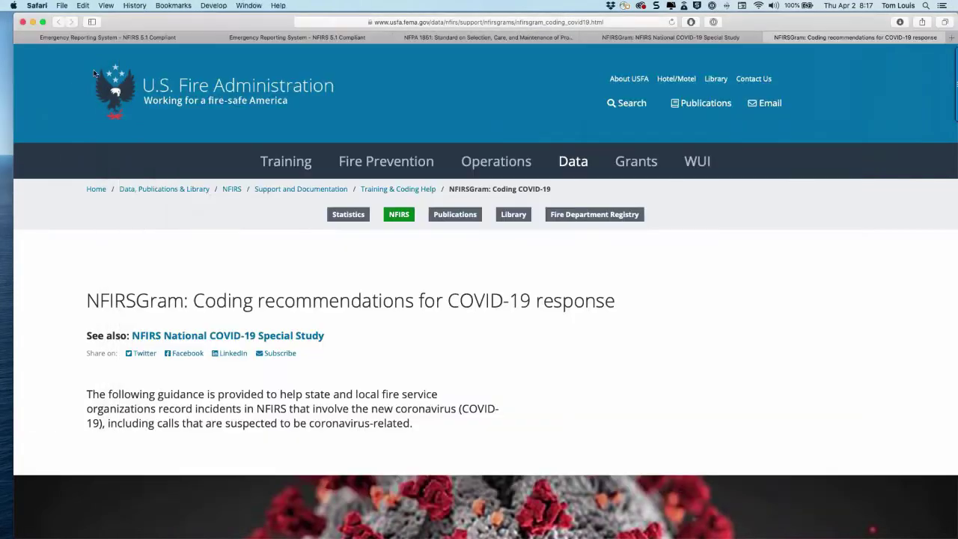
{"action": "left_click", "coordinate": [119, 39]}
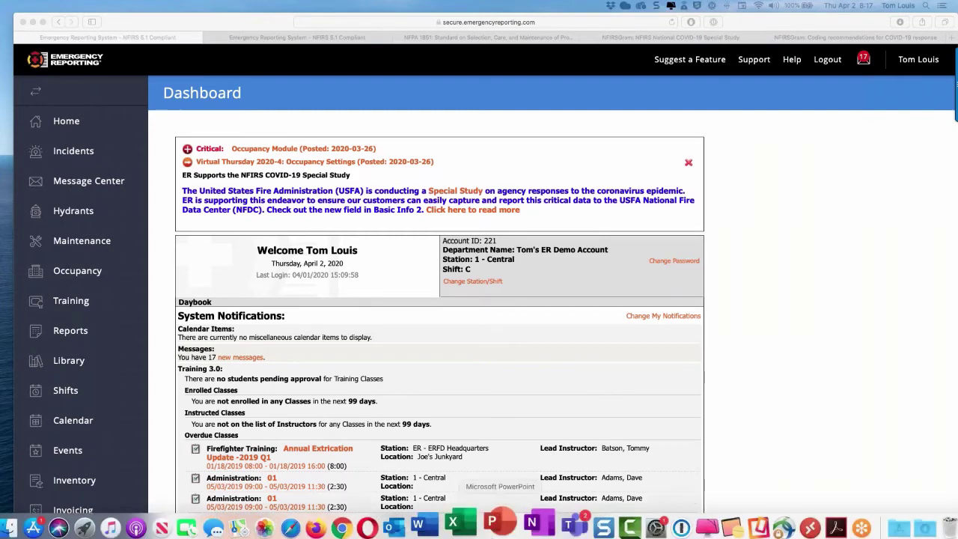
{"action": "left_click", "coordinate": [500, 524]}
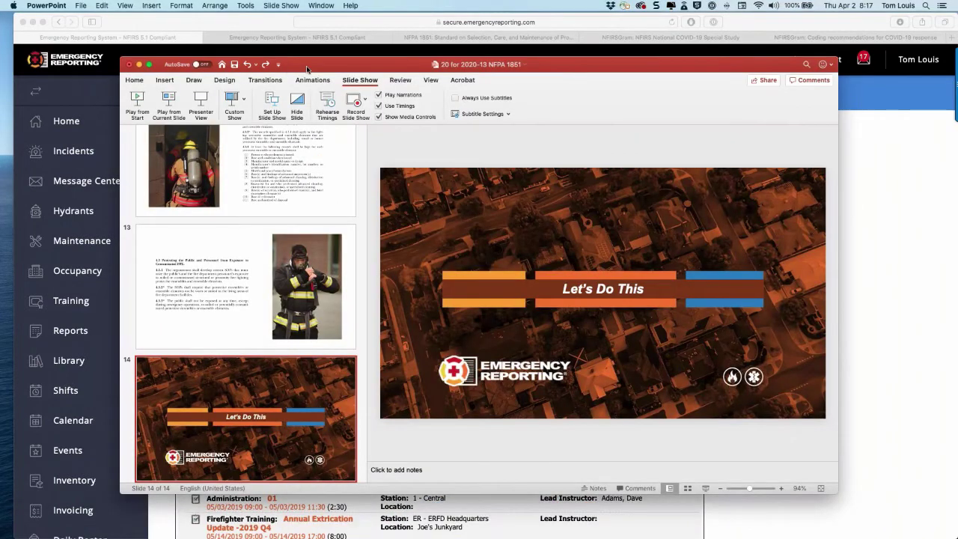
{"action": "left_click_drag", "start_coordinate": [427, 68], "coordinate": [957, 56]}
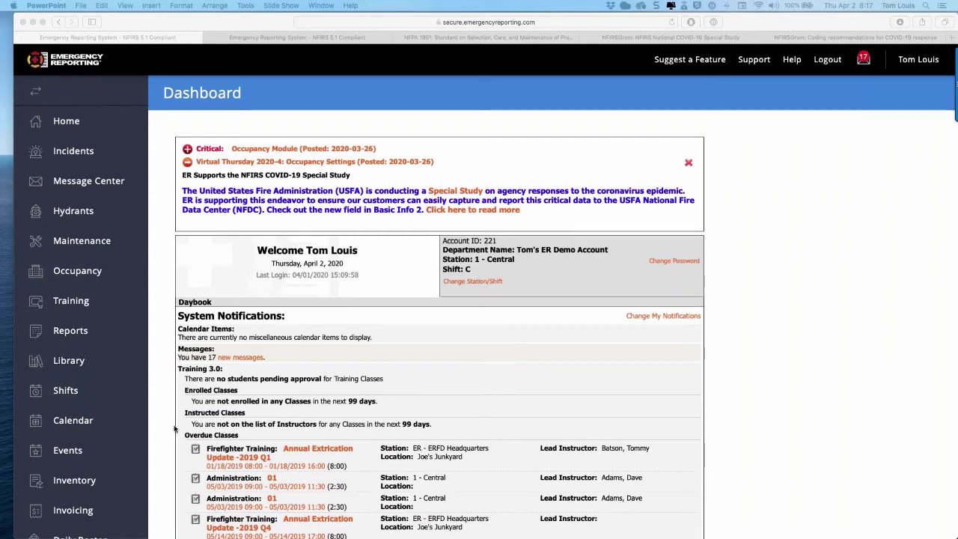
Open the equipment list in the Maintenance module and expand the PPE category down to the Structural Helmets items
{"action": "left_click", "coordinate": [92, 247]}
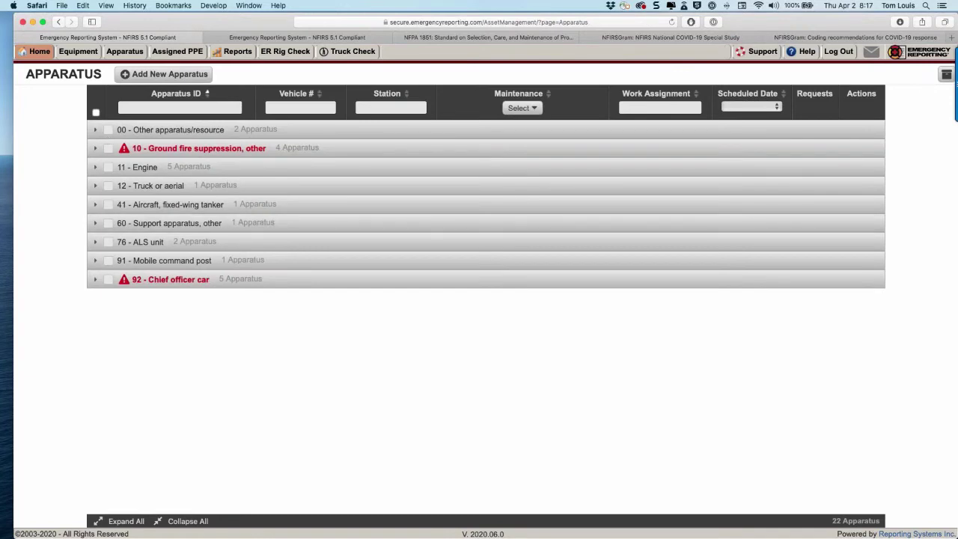
{"action": "left_click", "coordinate": [78, 51]}
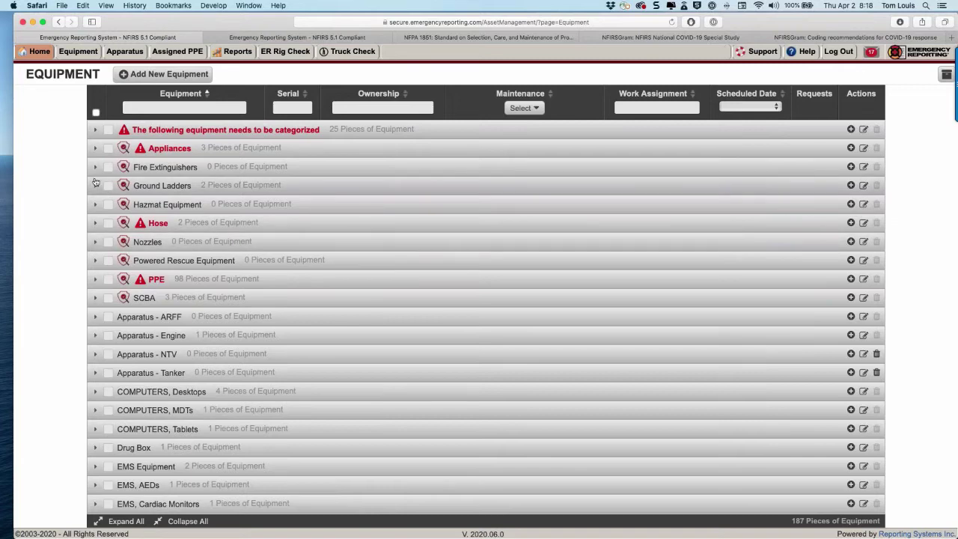
{"action": "left_click", "coordinate": [95, 280]}
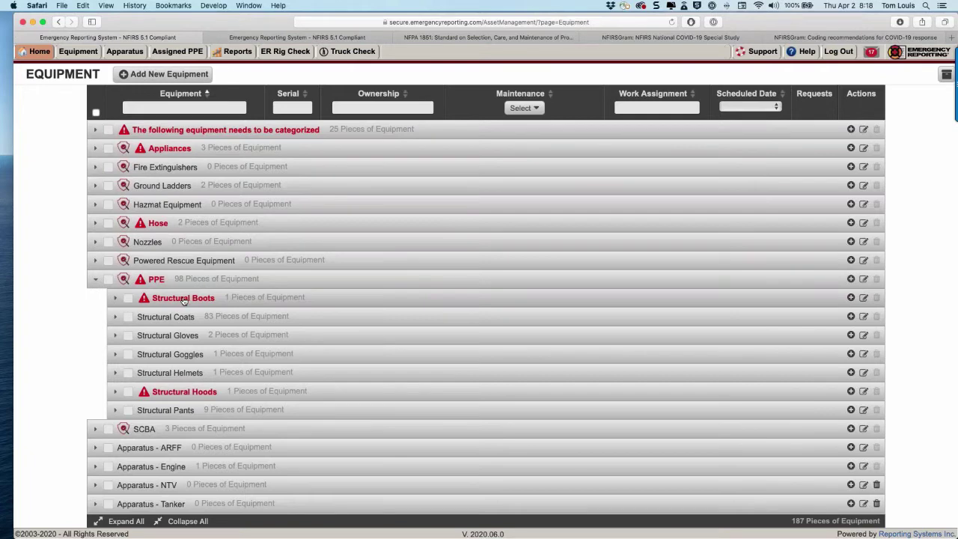
{"action": "left_click", "coordinate": [115, 372]}
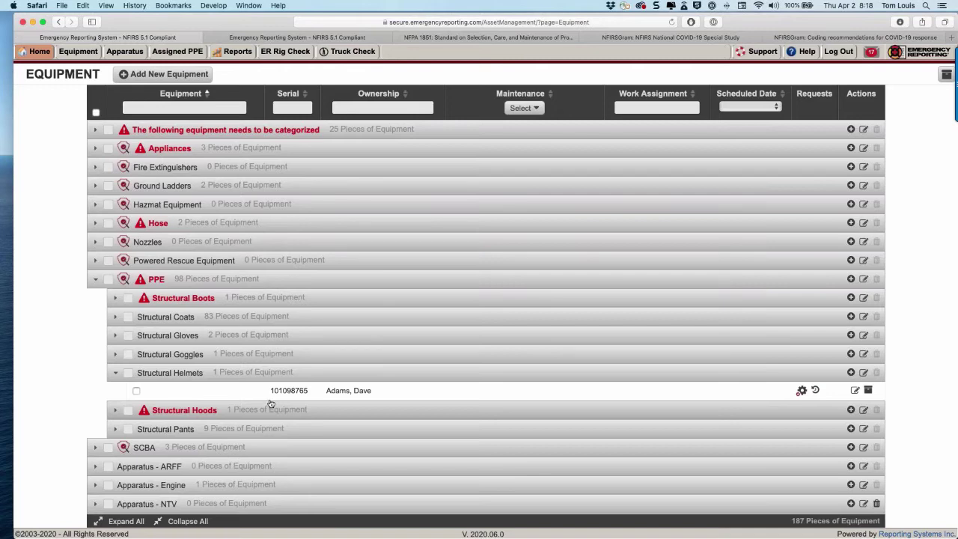
Open the home dashboard in a new browser tab and go to the Administration page
{"action": "mouse_move", "coordinate": [42, 60]}
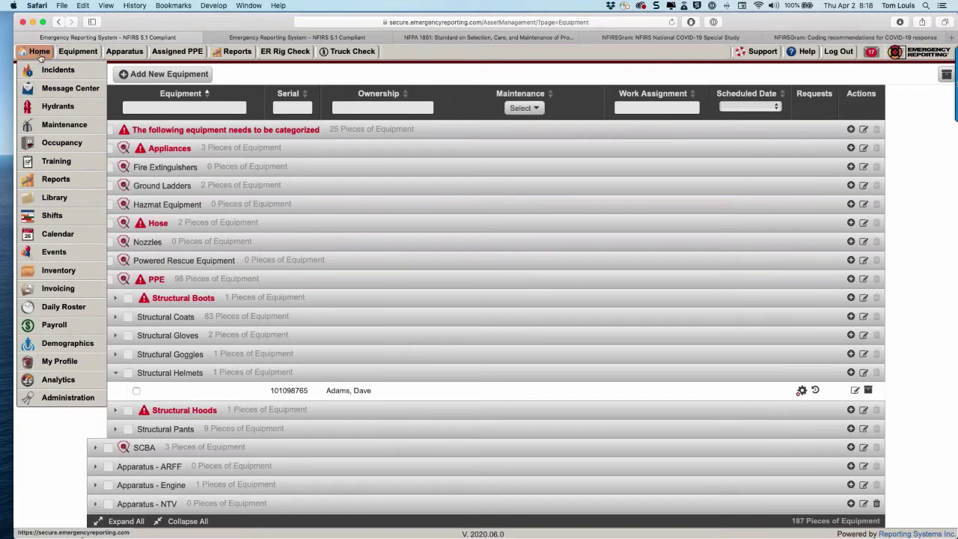
{"action": "right_click", "coordinate": [40, 55]}
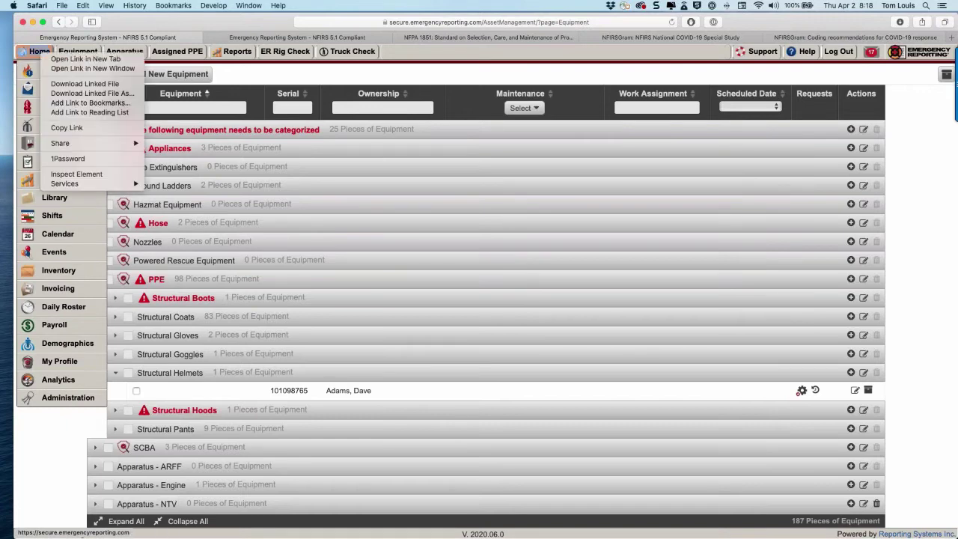
{"action": "right_click", "coordinate": [44, 48]}
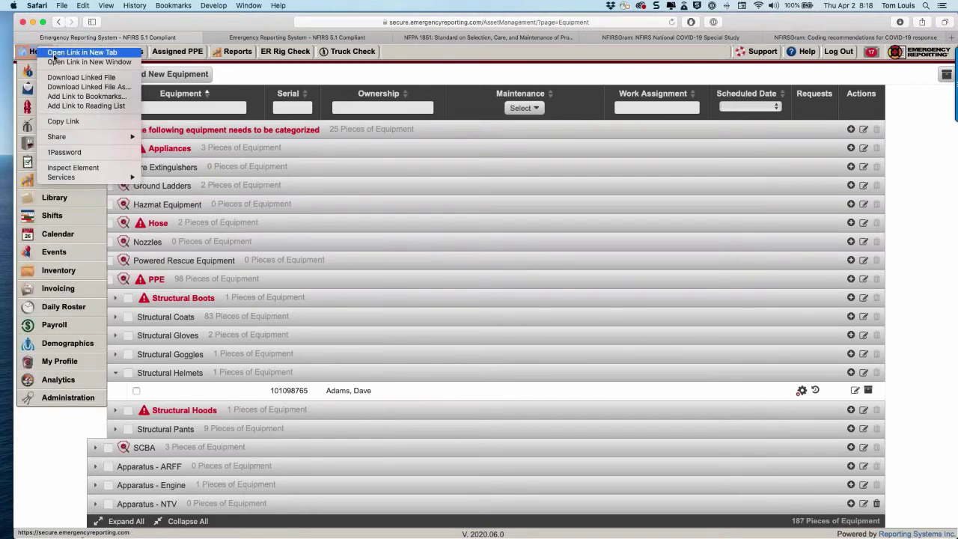
{"action": "left_click", "coordinate": [54, 54]}
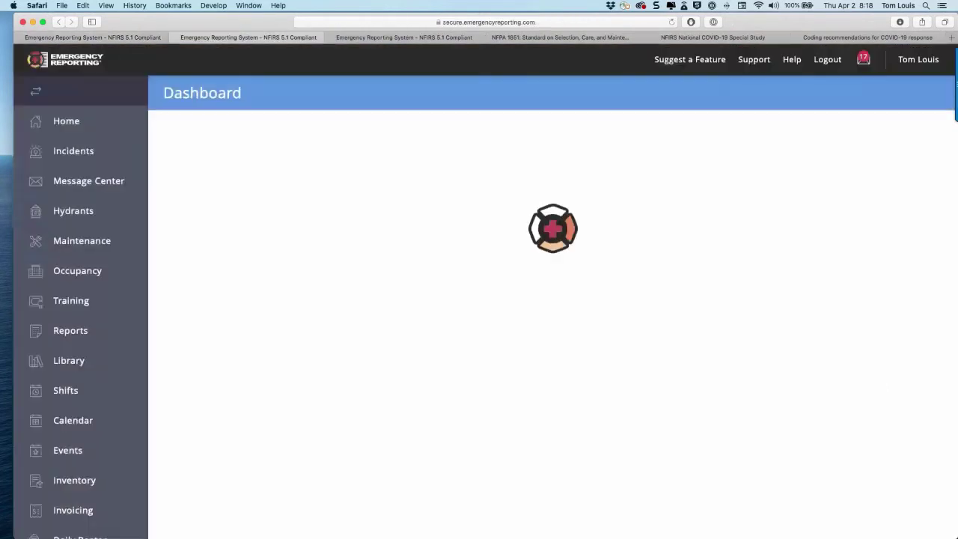
{"action": "scroll", "coordinate": [74, 210], "scroll_direction": "down", "scroll_amount": 15}
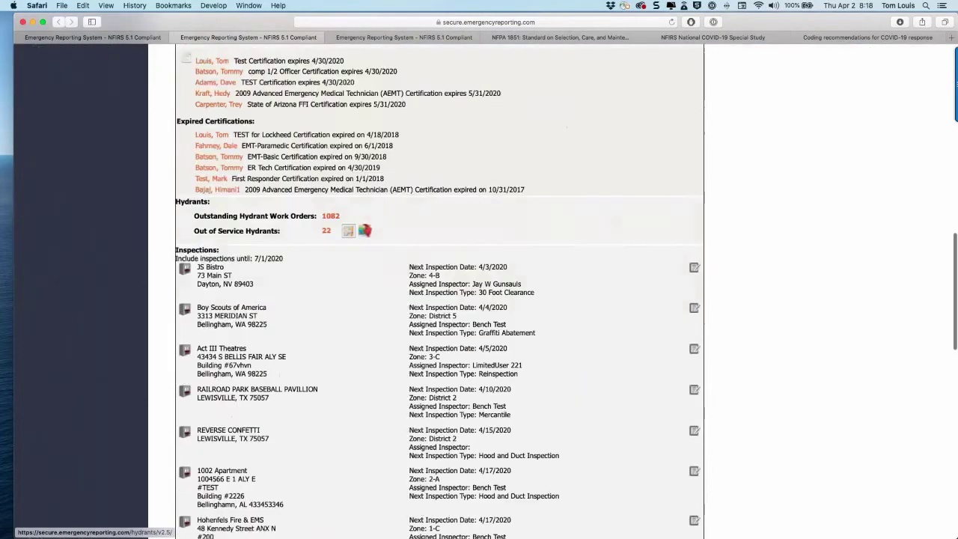
{"action": "scroll", "coordinate": [73, 210], "scroll_direction": "up", "scroll_amount": 15}
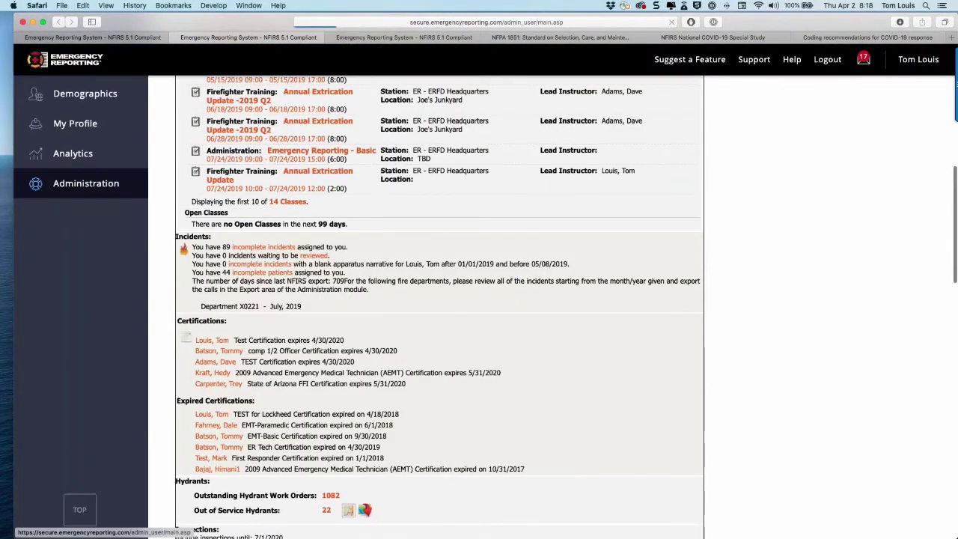
{"action": "left_click", "coordinate": [73, 183]}
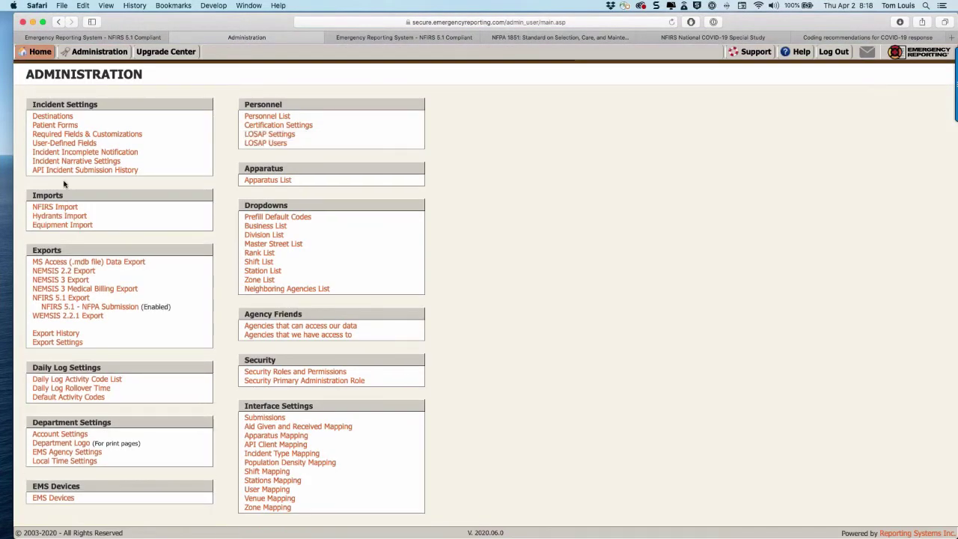
Open the Equipment Import tool and review the data types and required fields for its CSV file
{"action": "left_click", "coordinate": [62, 225]}
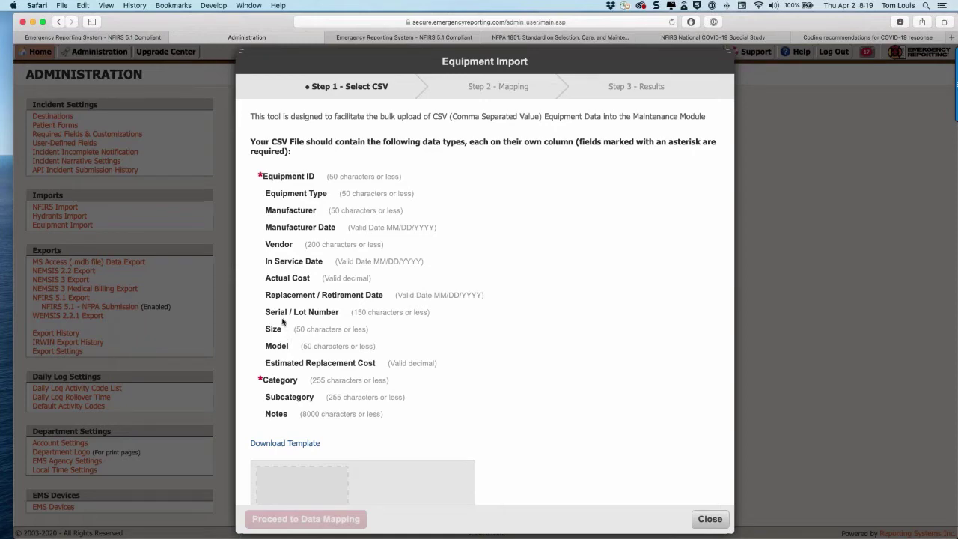
{"action": "scroll", "coordinate": [271, 309], "scroll_direction": "up", "scroll_amount": 3}
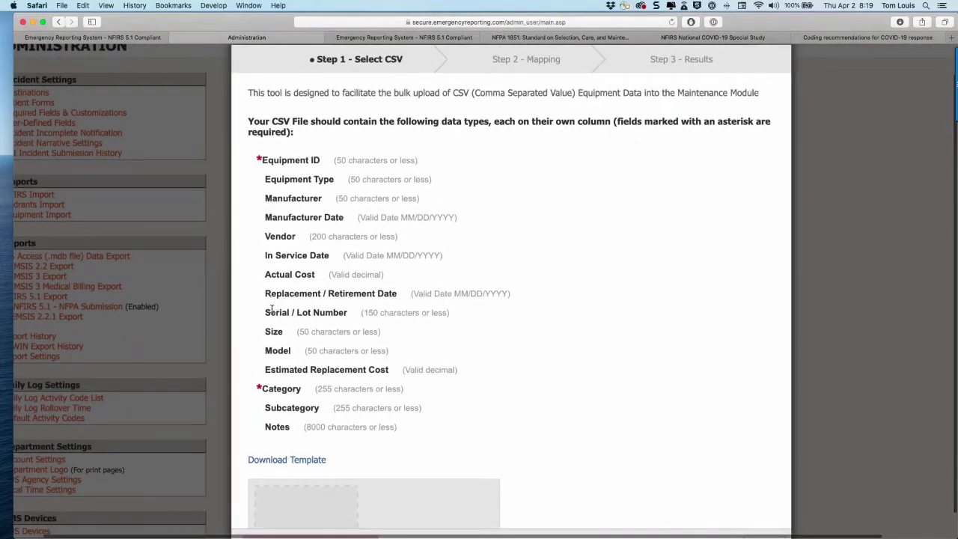
{"action": "scroll", "coordinate": [271, 309], "scroll_direction": "down", "scroll_amount": 2}
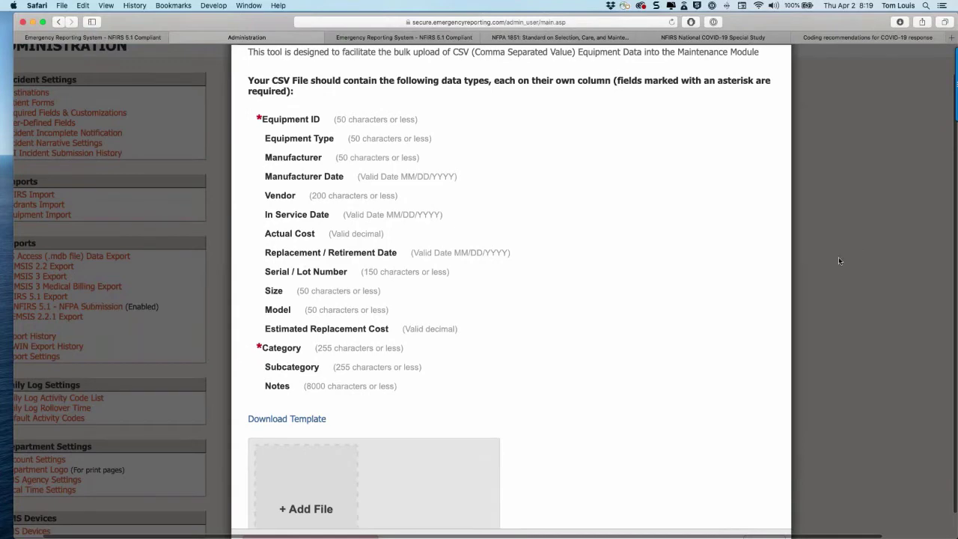
{"action": "scroll", "coordinate": [839, 261], "scroll_direction": "down", "scroll_amount": 3}
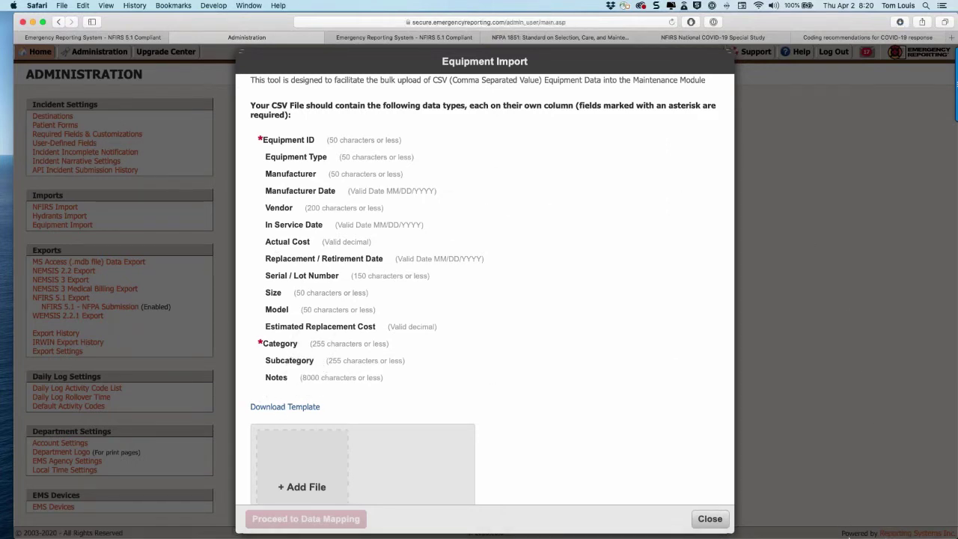
Open EquipmentTemplate.csv from the Downloads folder in Excel and fit all columns to their contents
{"action": "mouse_move", "coordinate": [898, 524]}
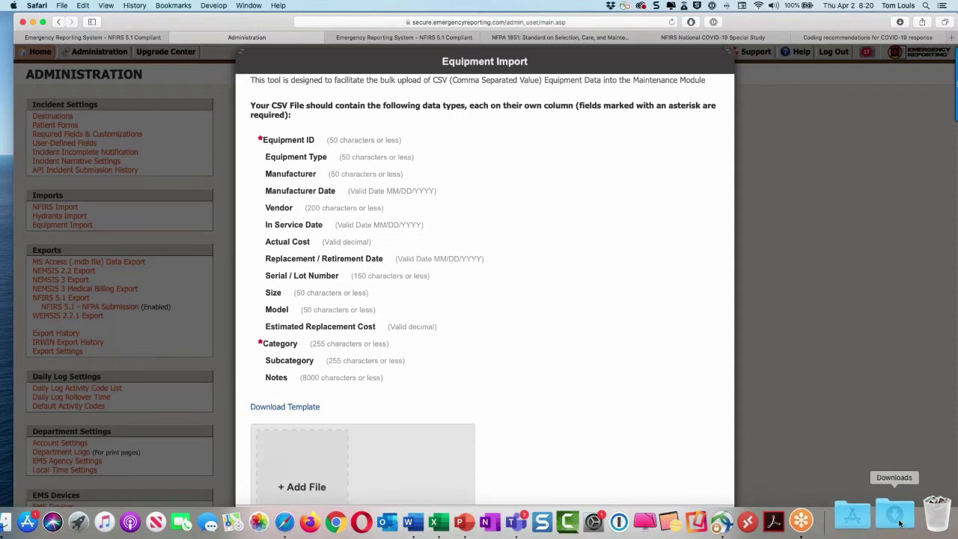
{"action": "left_click", "coordinate": [899, 523]}
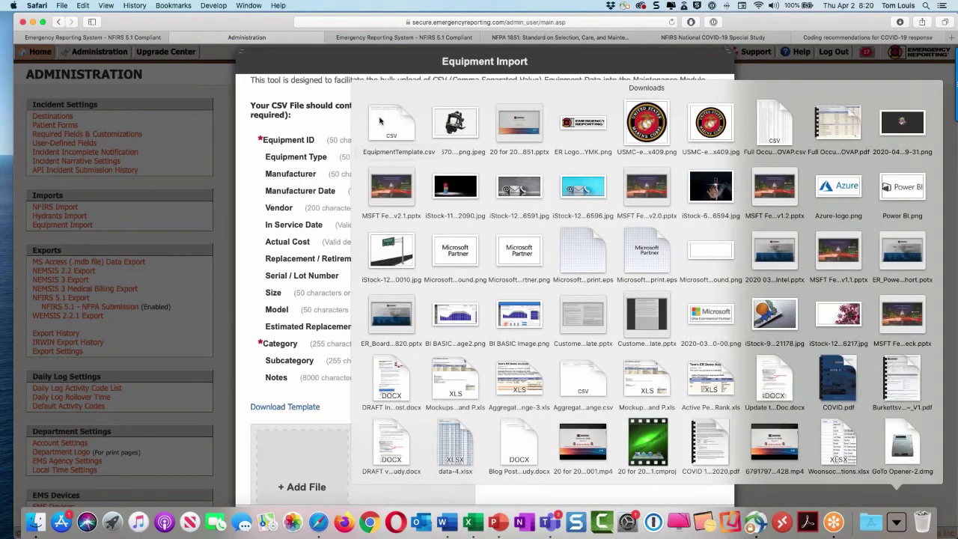
{"action": "left_click", "coordinate": [383, 122]}
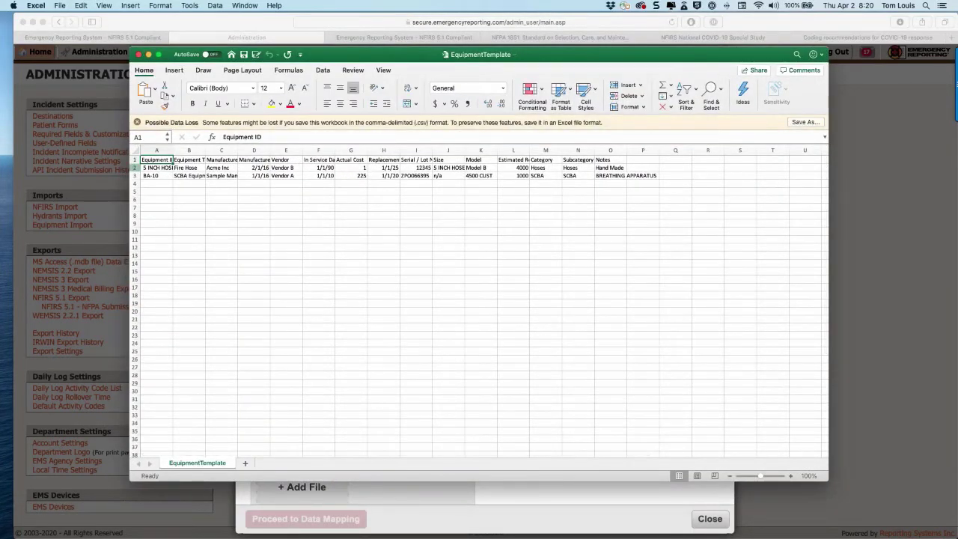
{"action": "left_click", "coordinate": [136, 151]}
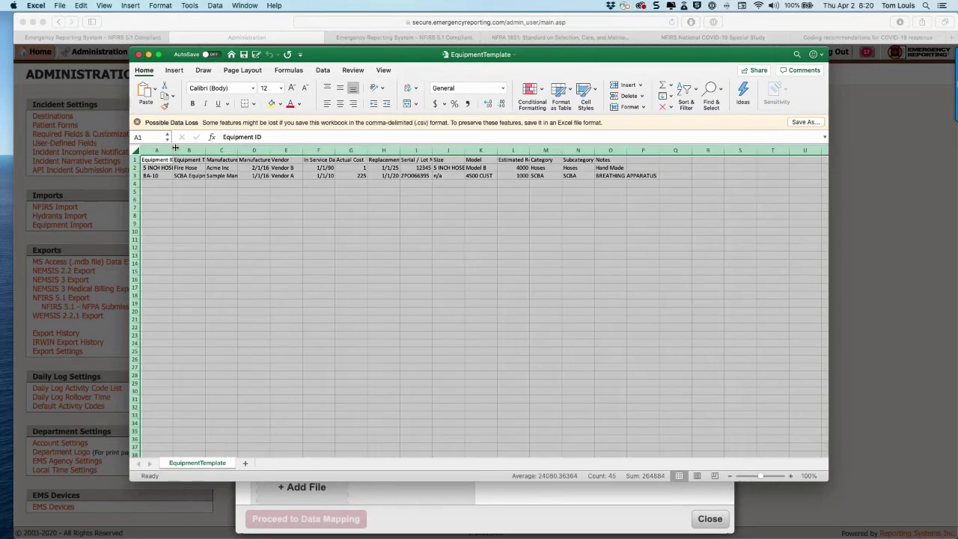
{"action": "double_click", "coordinate": [171, 150]}
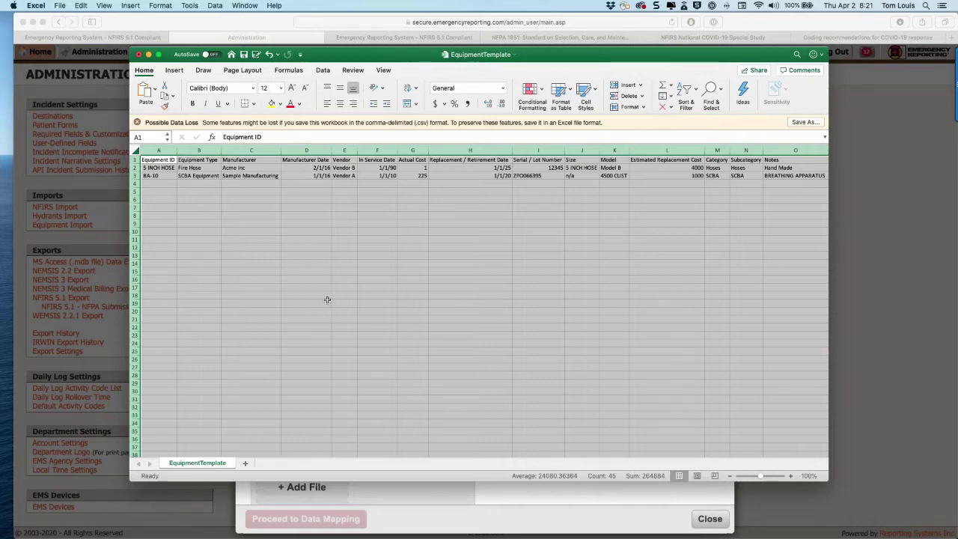
{"action": "left_click", "coordinate": [163, 168]}
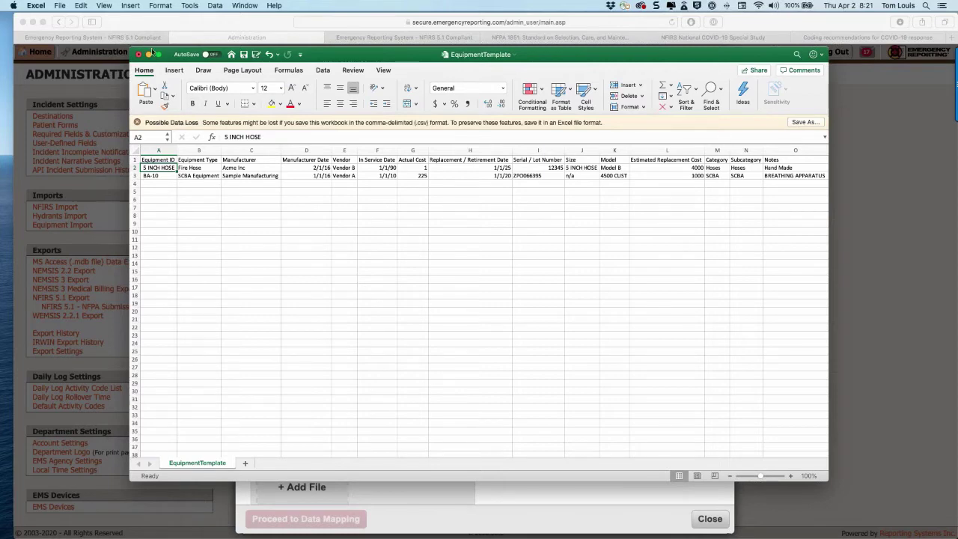
Switch back to Safari, close the Equipment Import dialog, and return to the Maintenance equipment list
{"action": "left_click", "coordinate": [57, 136]}
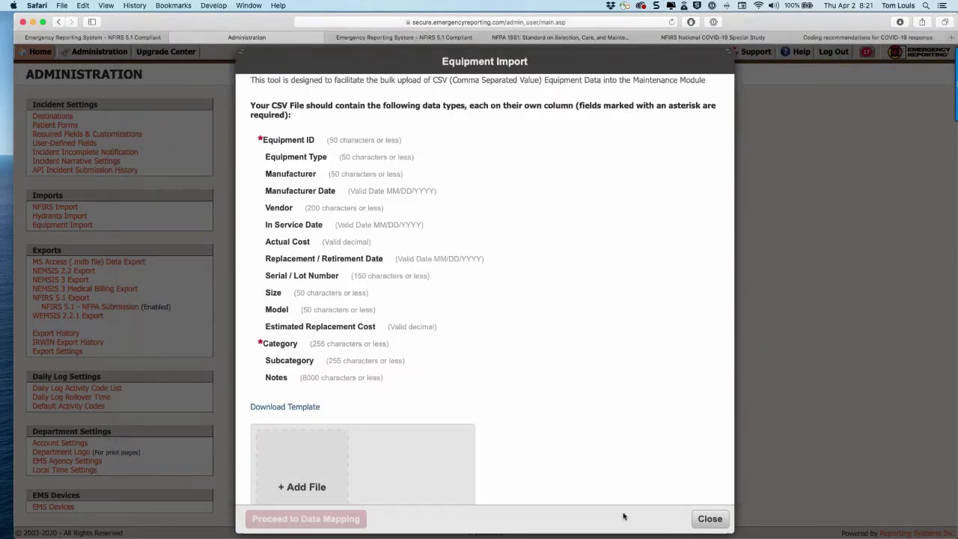
{"action": "left_click", "coordinate": [709, 518]}
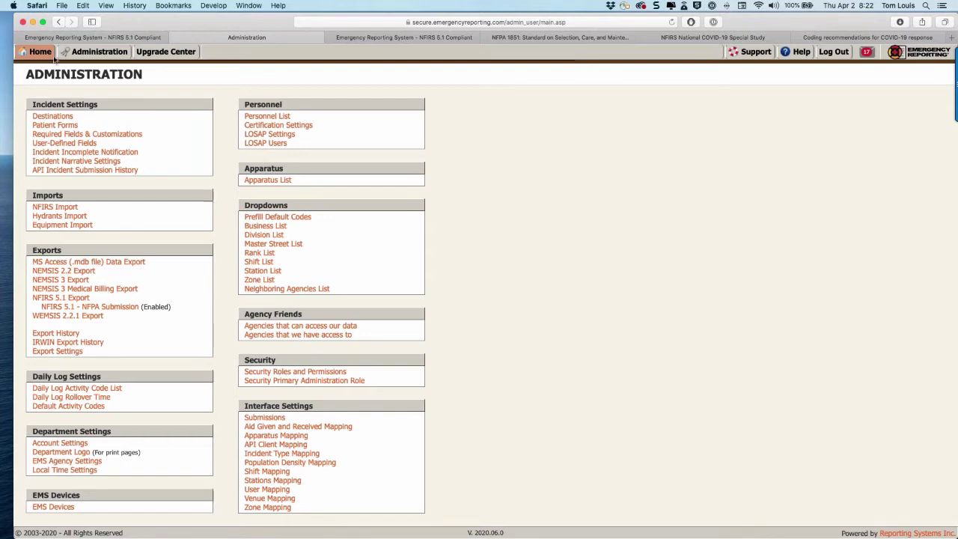
{"action": "left_click", "coordinate": [180, 51]}
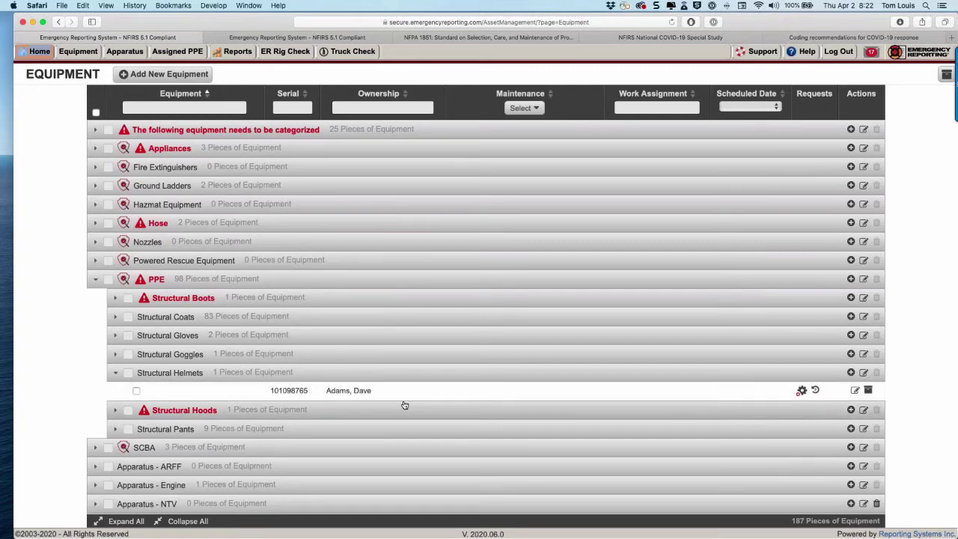
Open the structural helmet record for editing and set its Equipment ID to 00111
{"action": "left_click", "coordinate": [856, 392]}
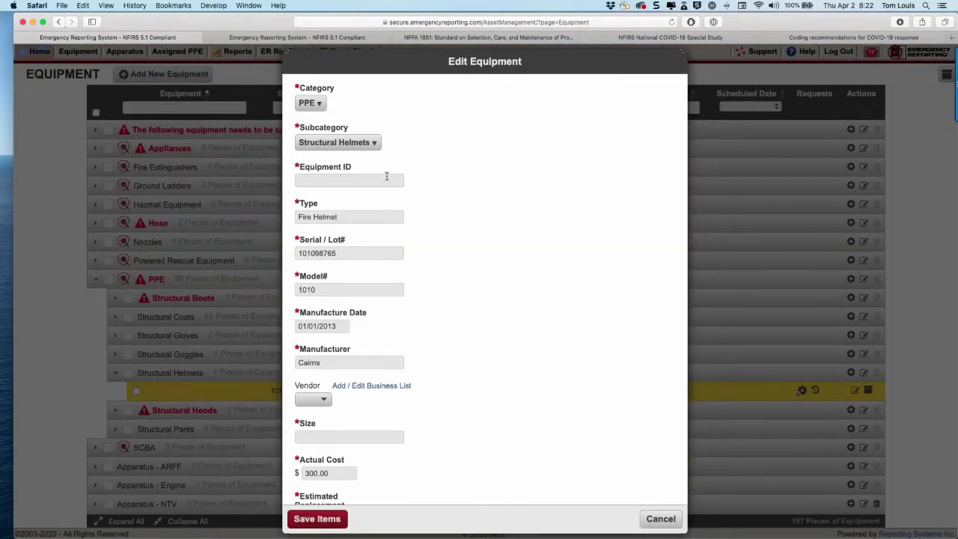
{"action": "scroll", "coordinate": [387, 176], "scroll_direction": "down", "scroll_amount": 1}
{"action": "left_click", "coordinate": [313, 169]}
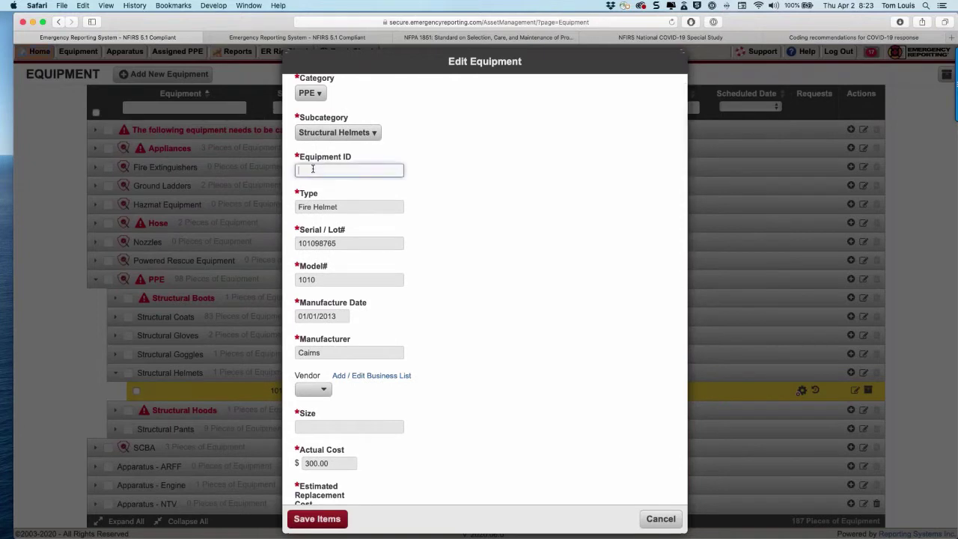
{"action": "type", "text": "00111"}
Set the helmet's Size to L and its Estimated Replacement Cost to 400
{"action": "scroll", "coordinate": [304, 225], "scroll_direction": "down", "scroll_amount": 4}
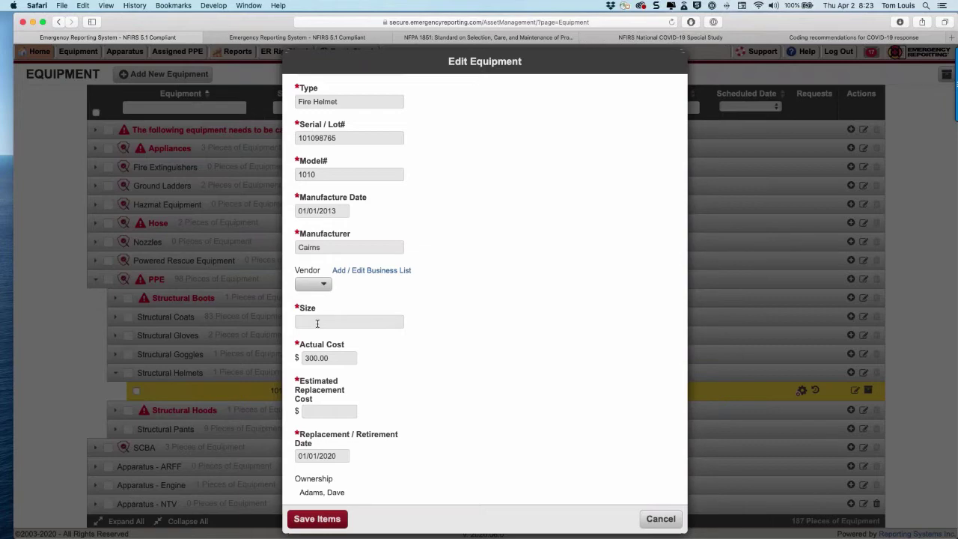
{"action": "left_click", "coordinate": [317, 323]}
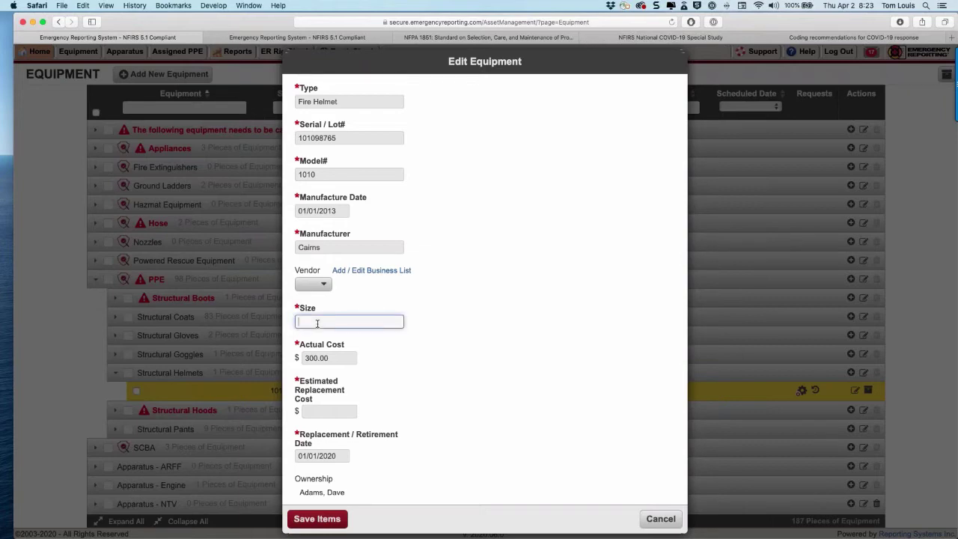
{"action": "type", "text": "L"}
{"action": "scroll", "coordinate": [317, 323], "scroll_direction": "down", "scroll_amount": 2}
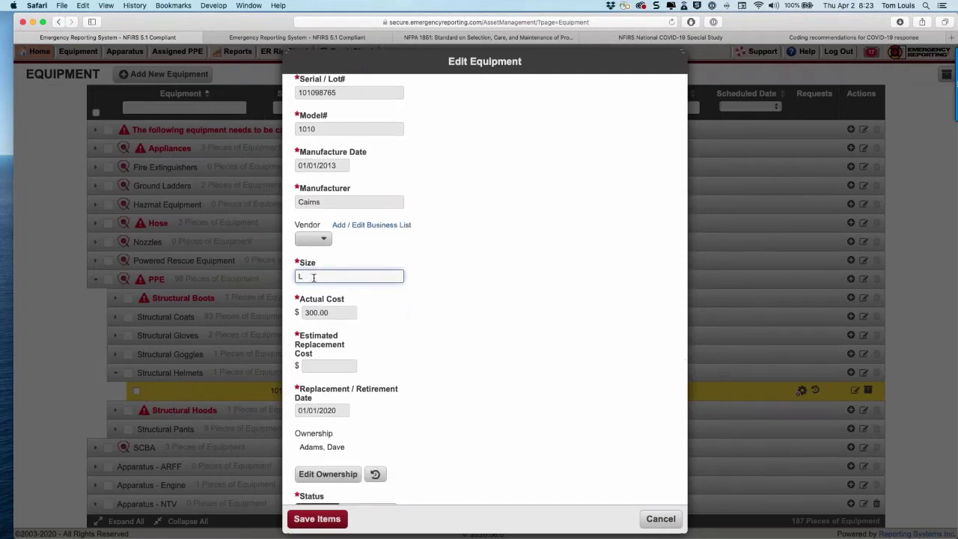
{"action": "scroll", "coordinate": [315, 292], "scroll_direction": "down", "scroll_amount": 1}
{"action": "scroll", "coordinate": [314, 288], "scroll_direction": "down", "scroll_amount": 3}
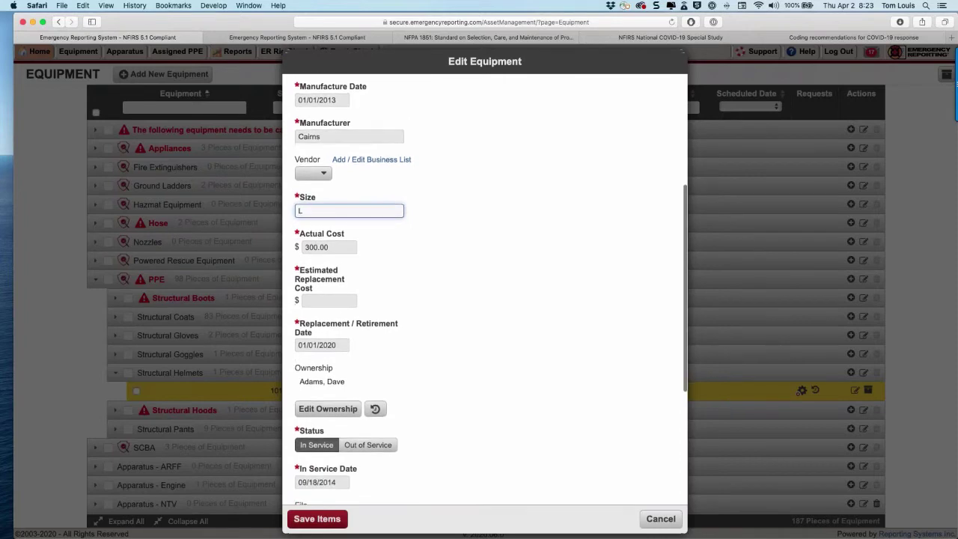
{"action": "left_click", "coordinate": [321, 280]}
{"action": "type", "text": "400"}
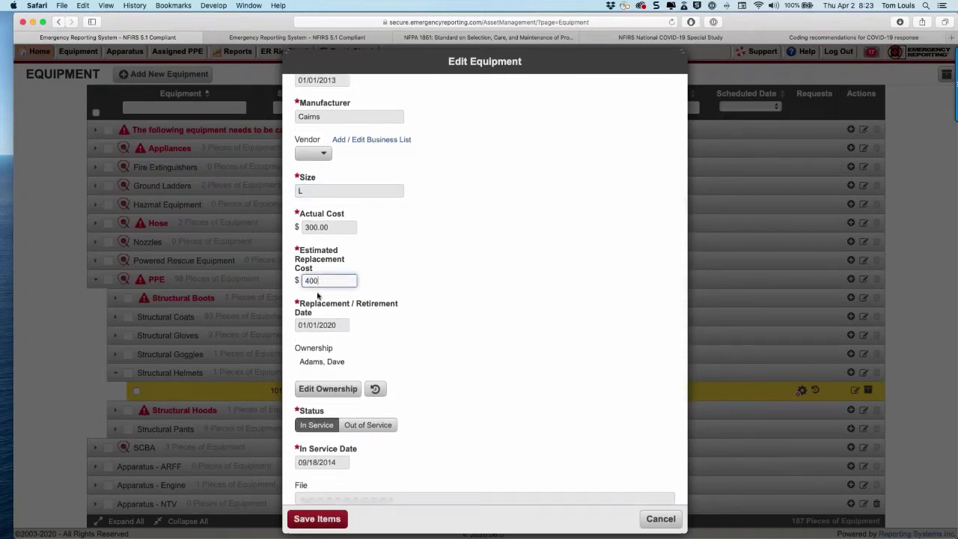
Review the personnel and station ownership options, reassign the helmet to another person from the personnel list, and save the record
{"action": "scroll", "coordinate": [346, 359], "scroll_direction": "down", "scroll_amount": 2}
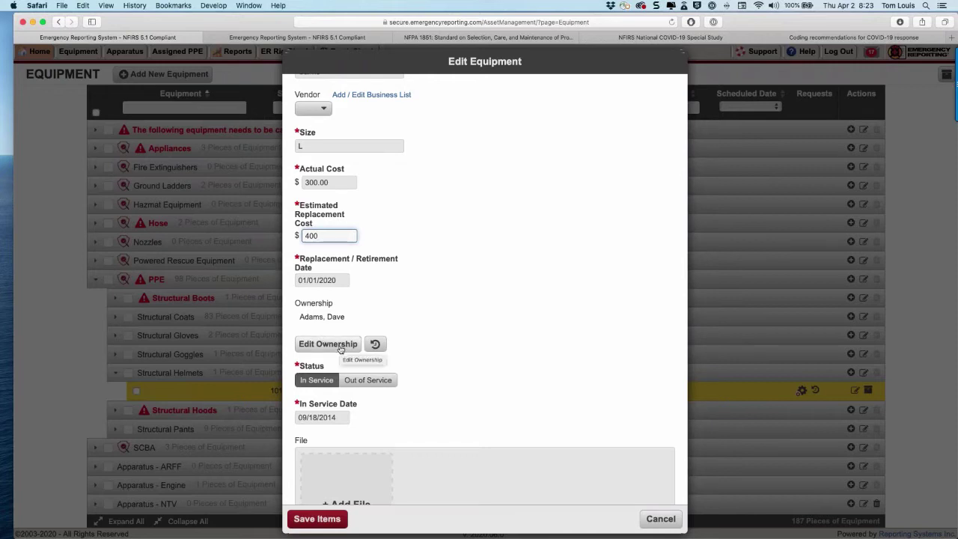
{"action": "left_click", "coordinate": [328, 346]}
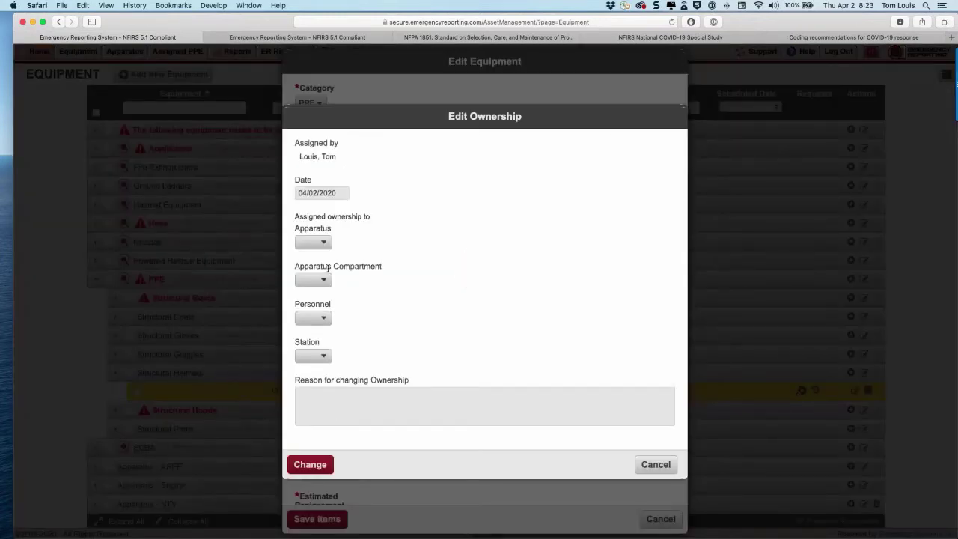
{"action": "left_click", "coordinate": [314, 317]}
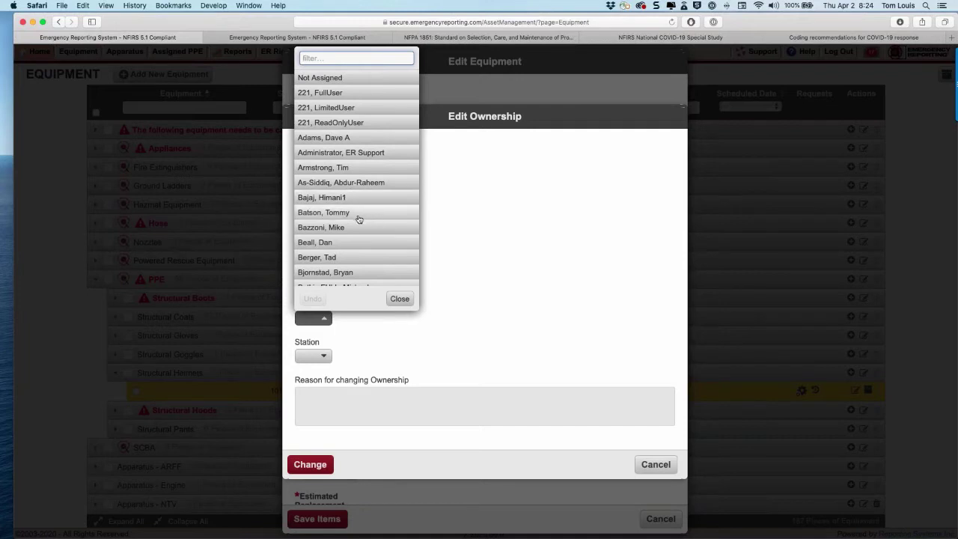
{"action": "left_click", "coordinate": [401, 299]}
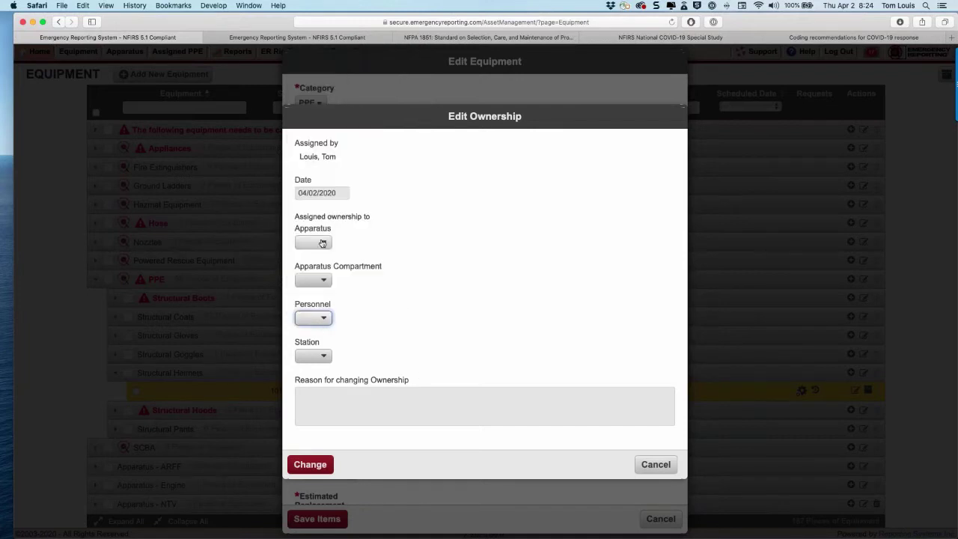
{"action": "left_click", "coordinate": [324, 358]}
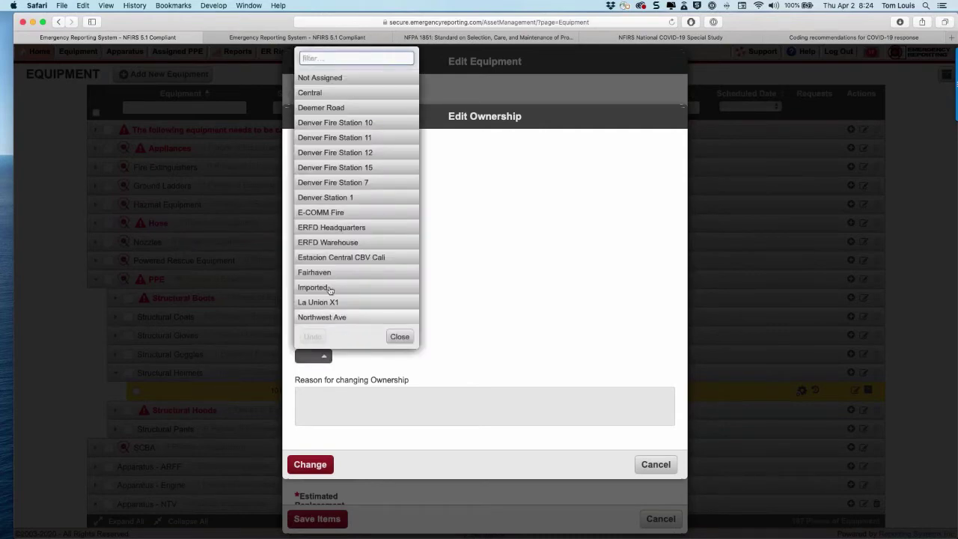
{"action": "left_click", "coordinate": [562, 287]}
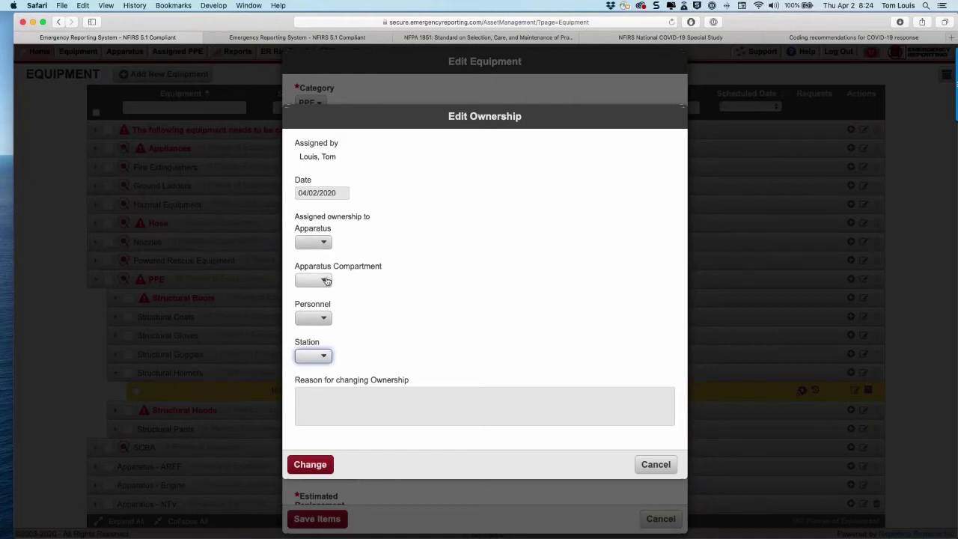
{"action": "left_click", "coordinate": [322, 318]}
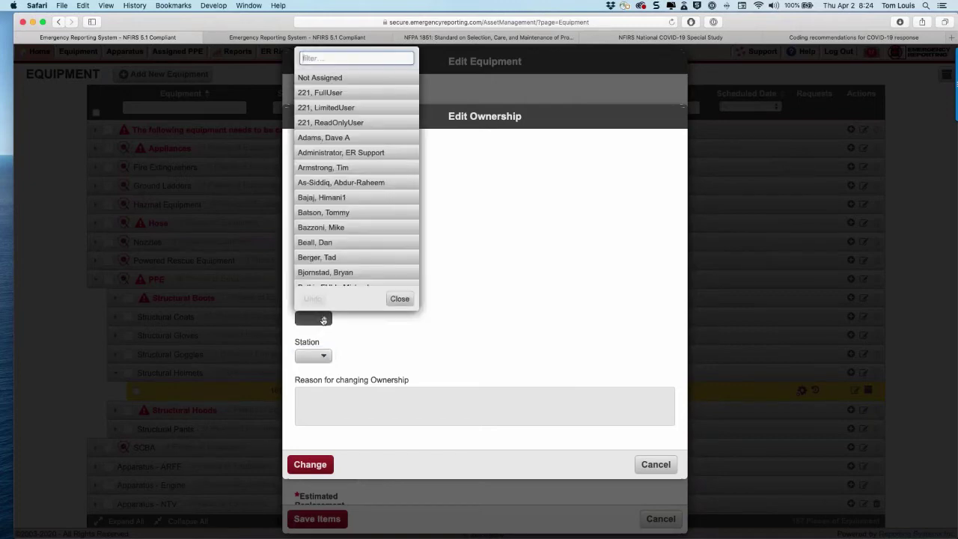
{"action": "left_click", "coordinate": [335, 228]}
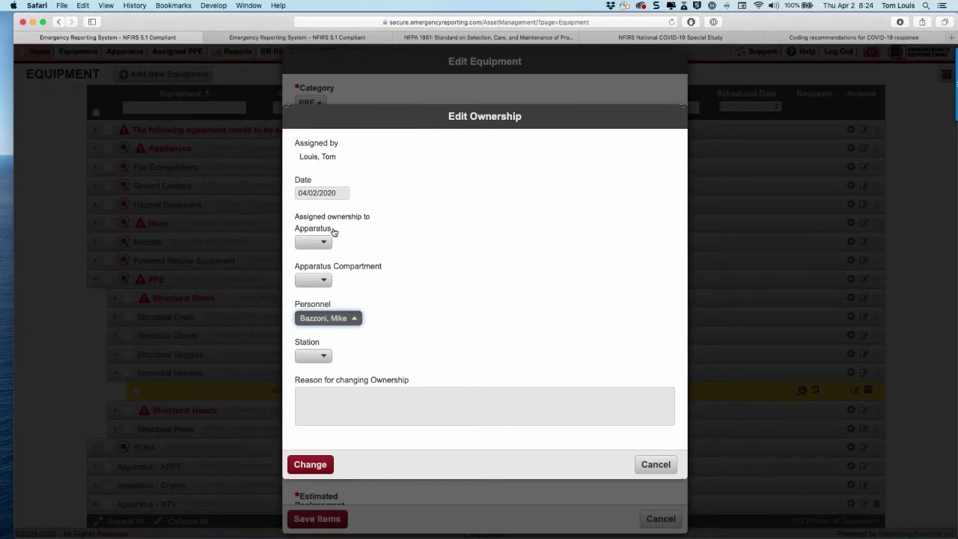
{"action": "left_click", "coordinate": [310, 464]}
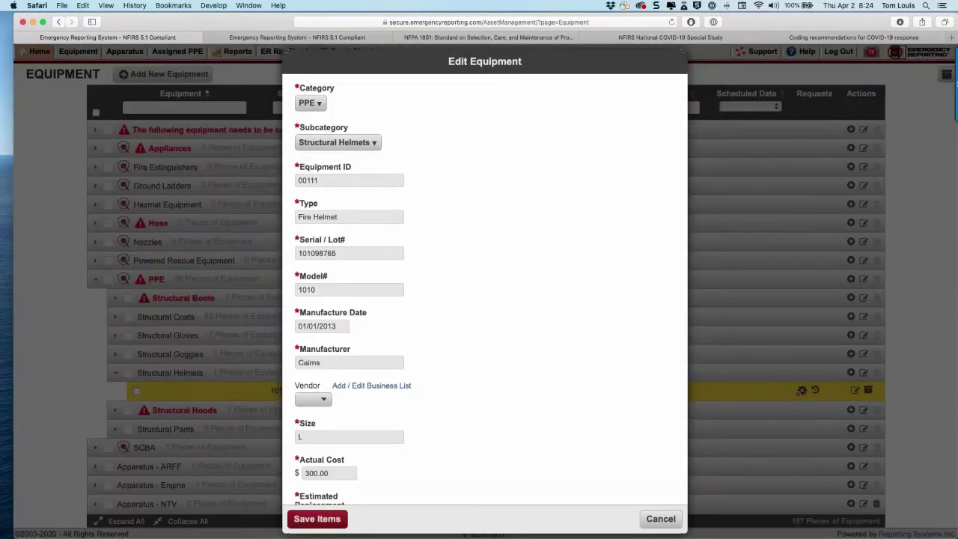
{"action": "left_click", "coordinate": [312, 519]}
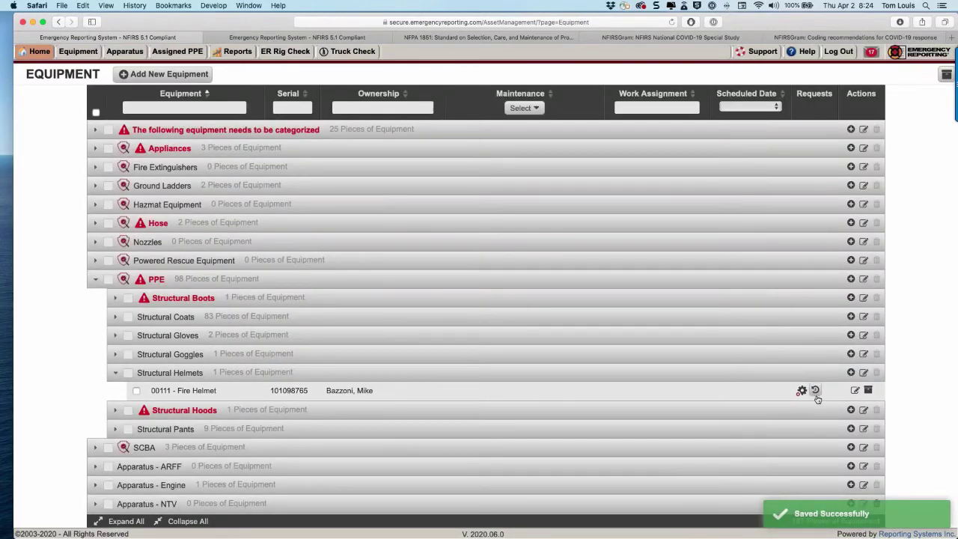
Reopen the record of fire helmet 00111 and review its ownership history
{"action": "left_click", "coordinate": [869, 390]}
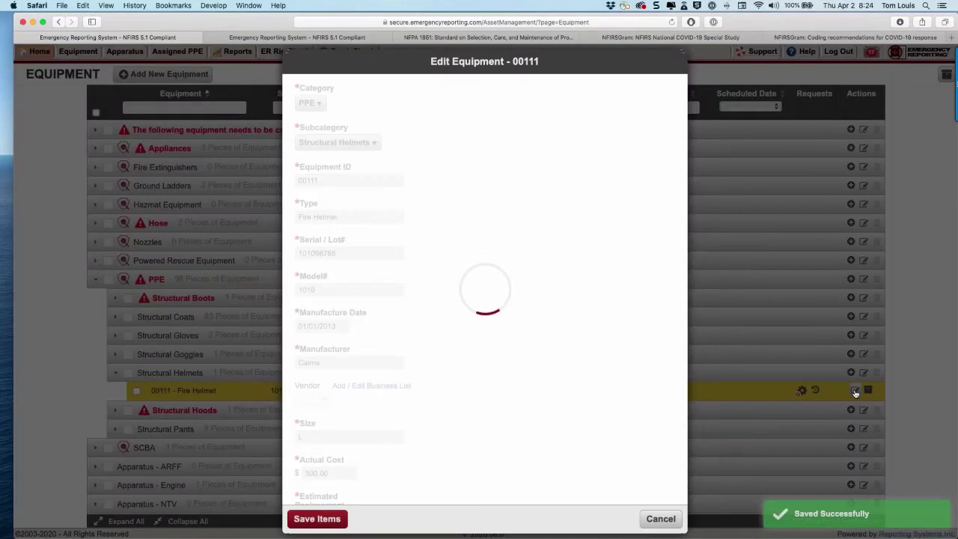
{"action": "scroll", "coordinate": [368, 381], "scroll_direction": "down", "scroll_amount": 5}
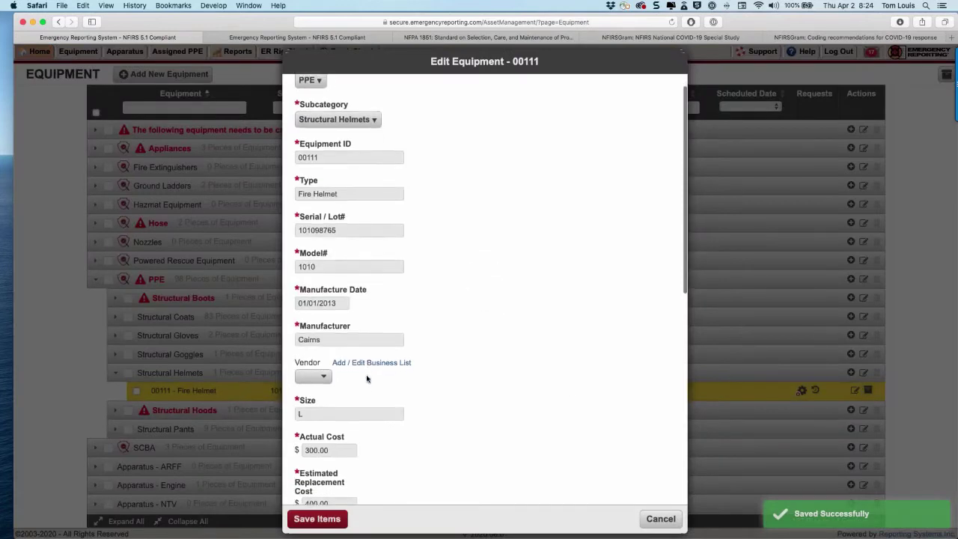
{"action": "scroll", "coordinate": [367, 378], "scroll_direction": "down", "scroll_amount": 5}
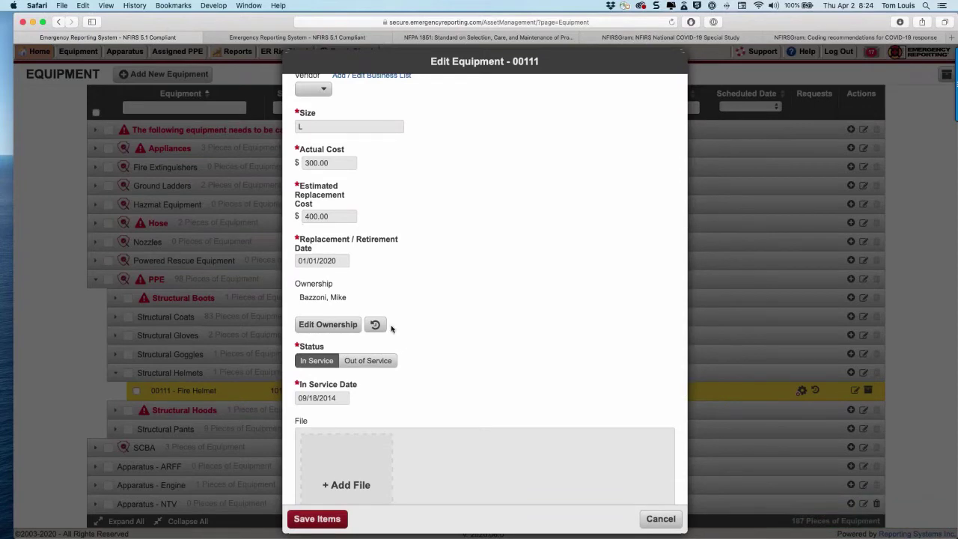
{"action": "left_click", "coordinate": [374, 325]}
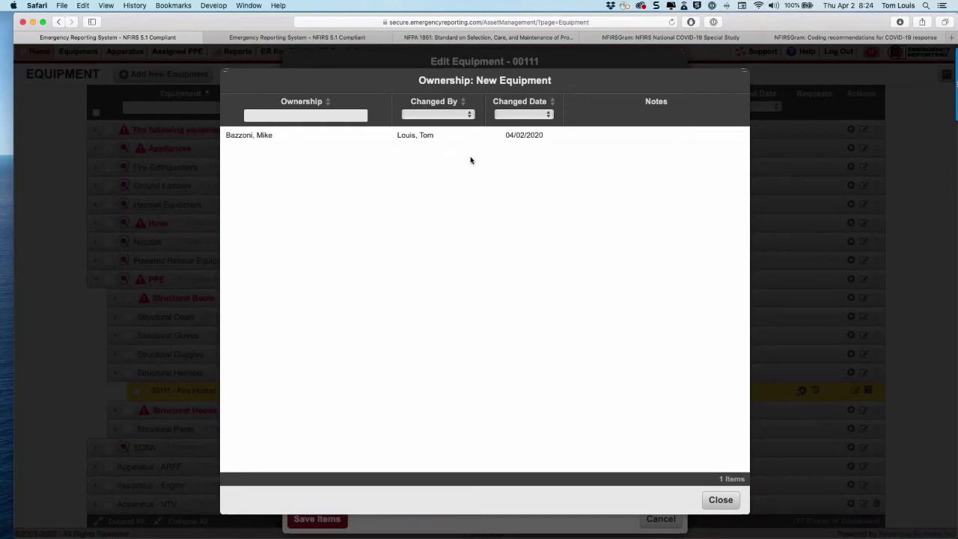
{"action": "left_click", "coordinate": [719, 500]}
Review the helmet record's remaining fields down to File and Notes, and save the record
{"action": "scroll", "coordinate": [577, 447], "scroll_direction": "down", "scroll_amount": 5}
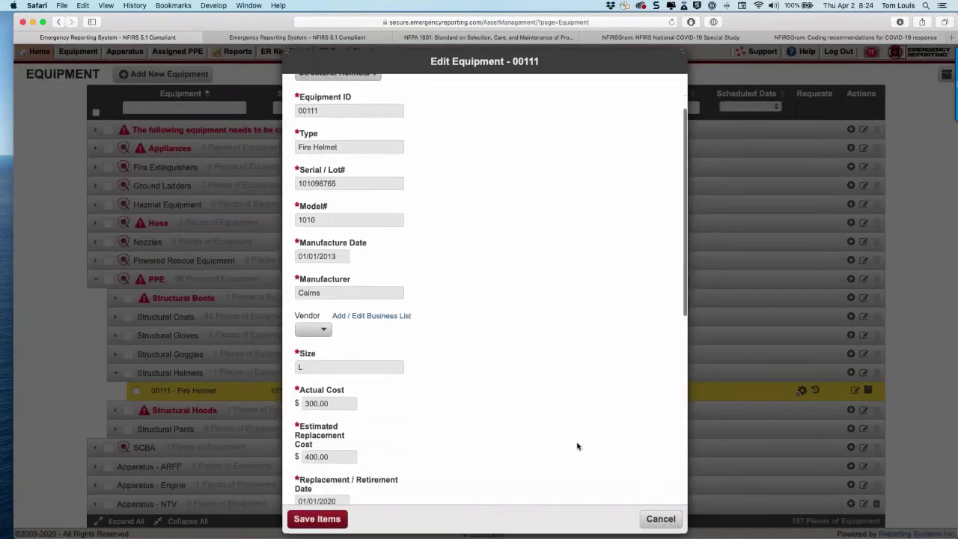
{"action": "scroll", "coordinate": [577, 447], "scroll_direction": "down", "scroll_amount": 5}
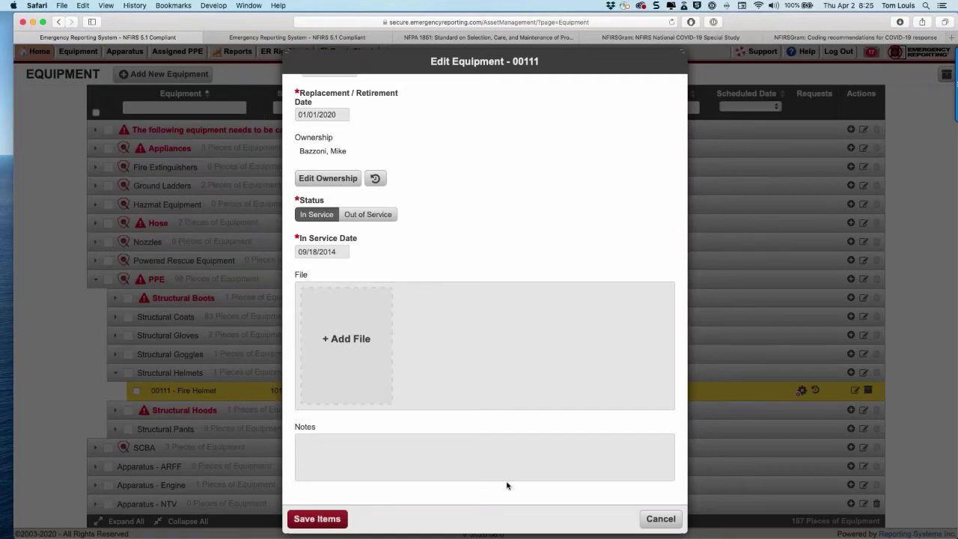
{"action": "left_click", "coordinate": [326, 521]}
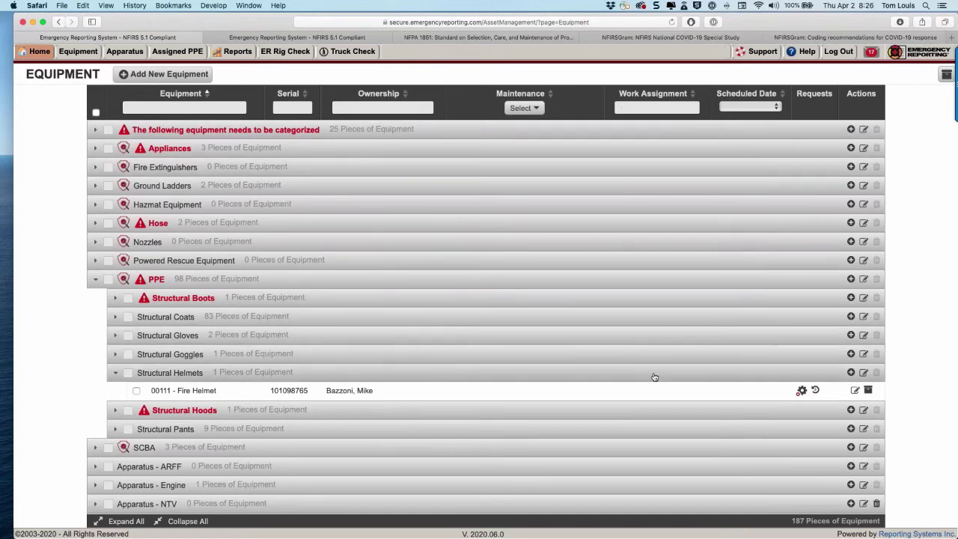
Start a maintenance request for helmet 00111 with type Moderate Repair and title "Face Shield Broken"
{"action": "left_click", "coordinate": [801, 392]}
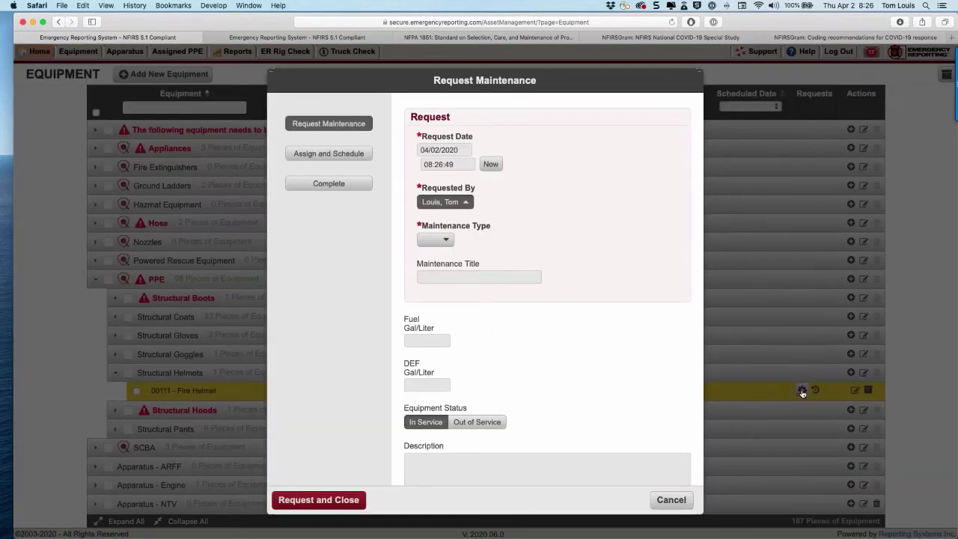
{"action": "left_click", "coordinate": [437, 240]}
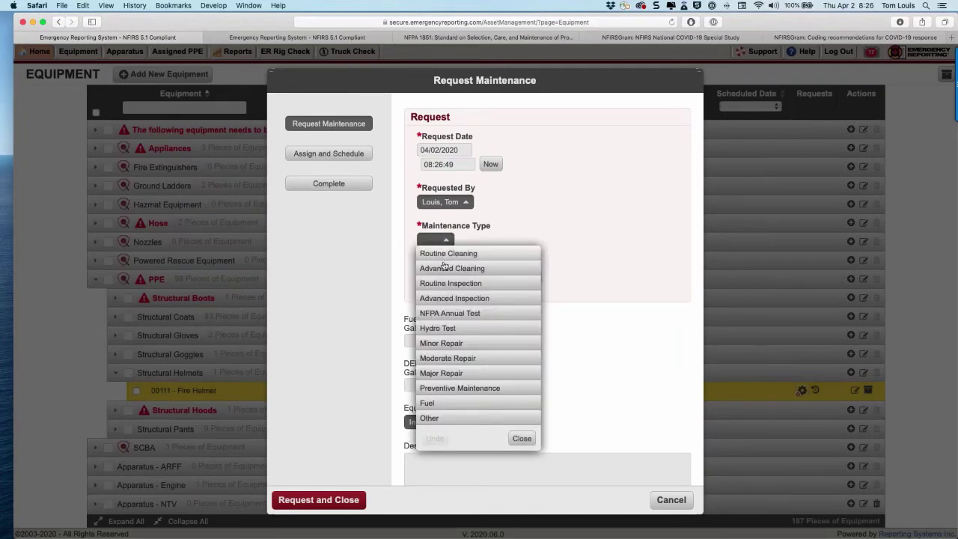
{"action": "left_click", "coordinate": [447, 358]}
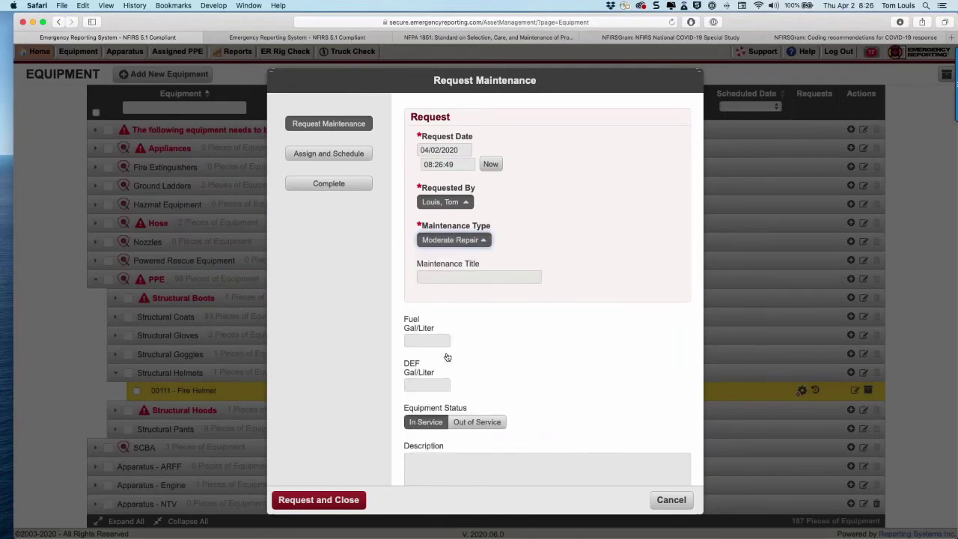
{"action": "left_click", "coordinate": [440, 277]}
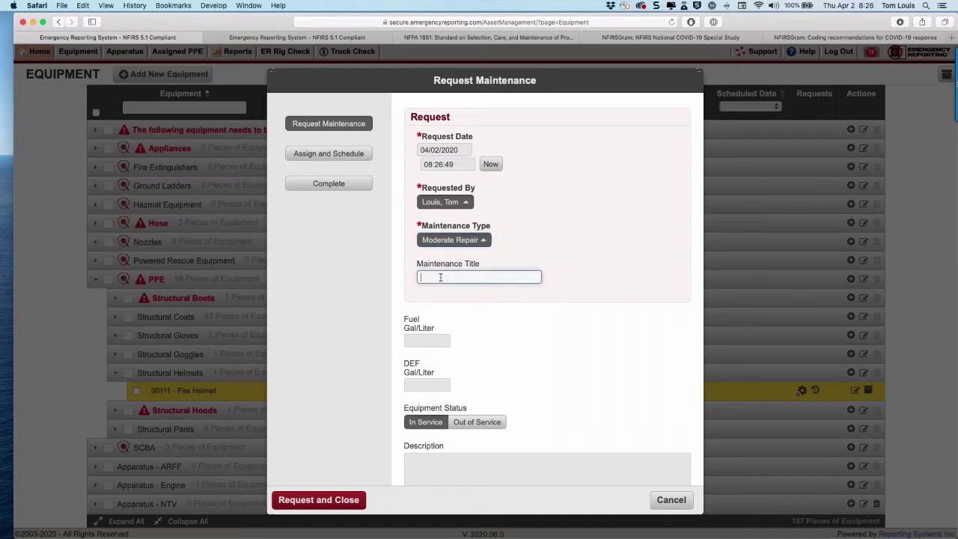
{"action": "type", "text": "Face Shield broken"}
{"action": "left_click", "coordinate": [463, 277]}
{"action": "key", "text": "BackSpace"}
{"action": "type", "text": "B"}
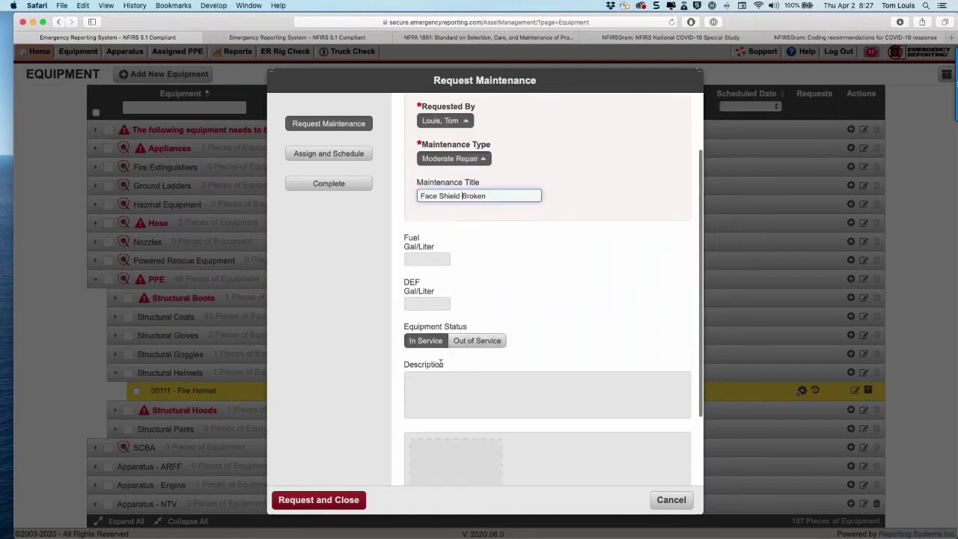
Set the equipment status to Out of Service, dated 04/01/2020 at 08:27:00
{"action": "scroll", "coordinate": [449, 344], "scroll_direction": "down", "scroll_amount": 2}
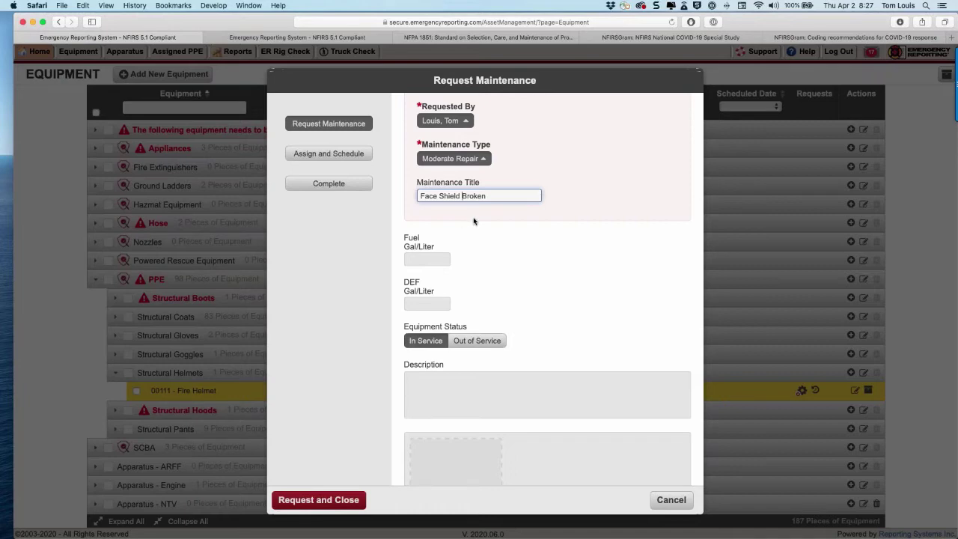
{"action": "scroll", "coordinate": [474, 222], "scroll_direction": "down", "scroll_amount": 1}
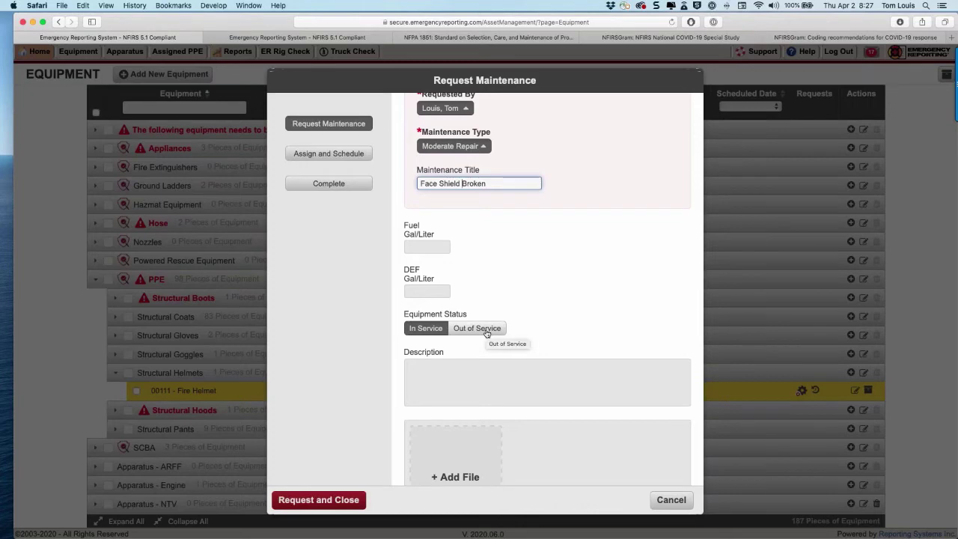
{"action": "left_click", "coordinate": [487, 331]}
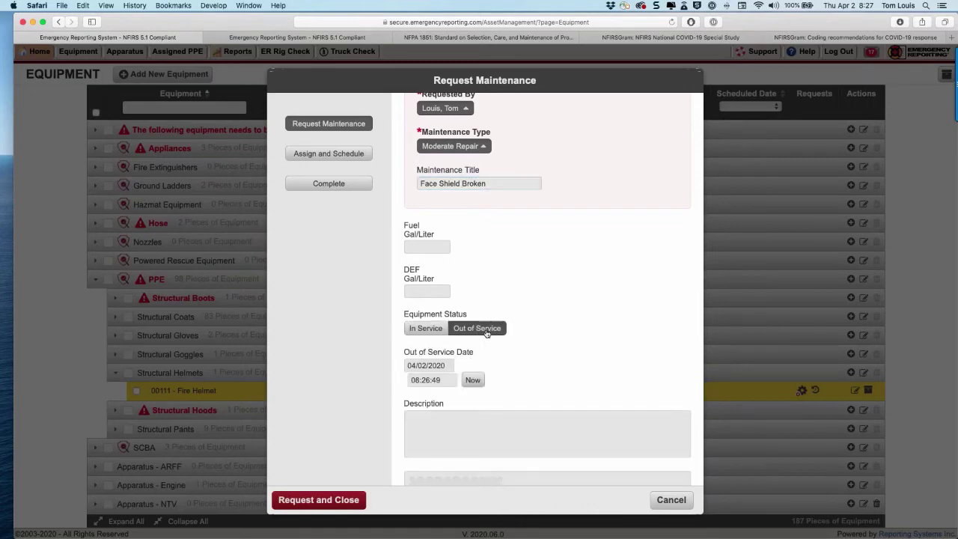
{"action": "left_click", "coordinate": [432, 368]}
{"action": "left_click", "coordinate": [472, 417]}
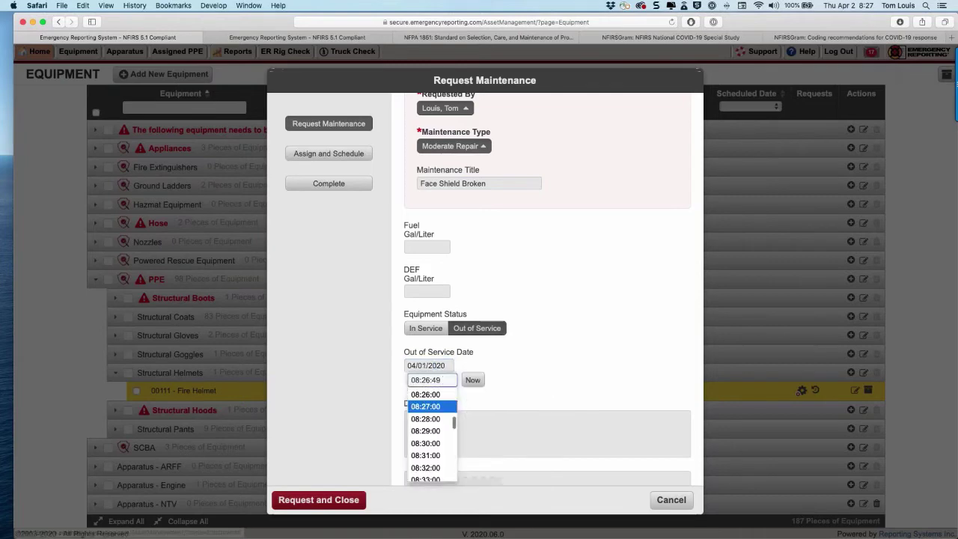
{"action": "left_click", "coordinate": [425, 406]}
Enter TEST as the maintenance description and advance the request to the Assign and Schedule stage
{"action": "scroll", "coordinate": [501, 404], "scroll_direction": "down", "scroll_amount": 3}
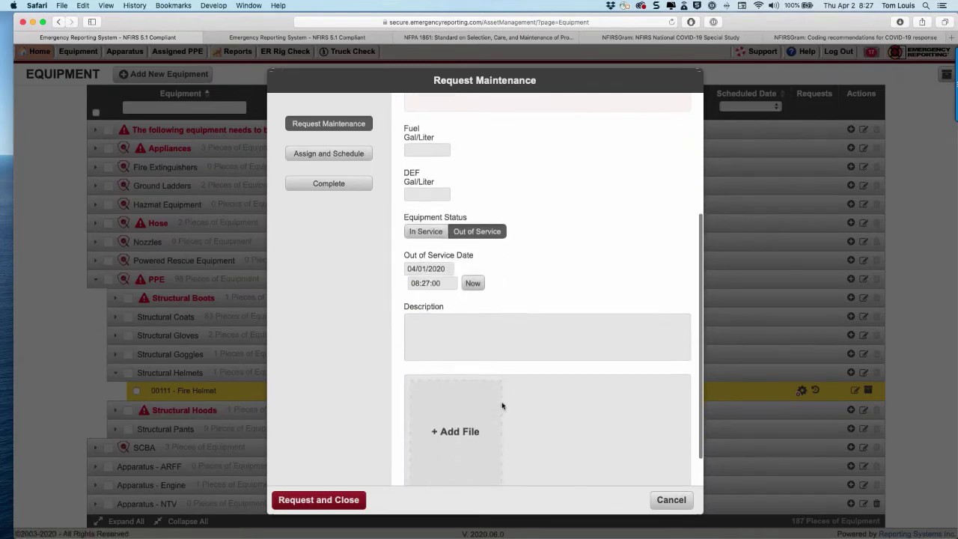
{"action": "scroll", "coordinate": [486, 404], "scroll_direction": "down", "scroll_amount": 1}
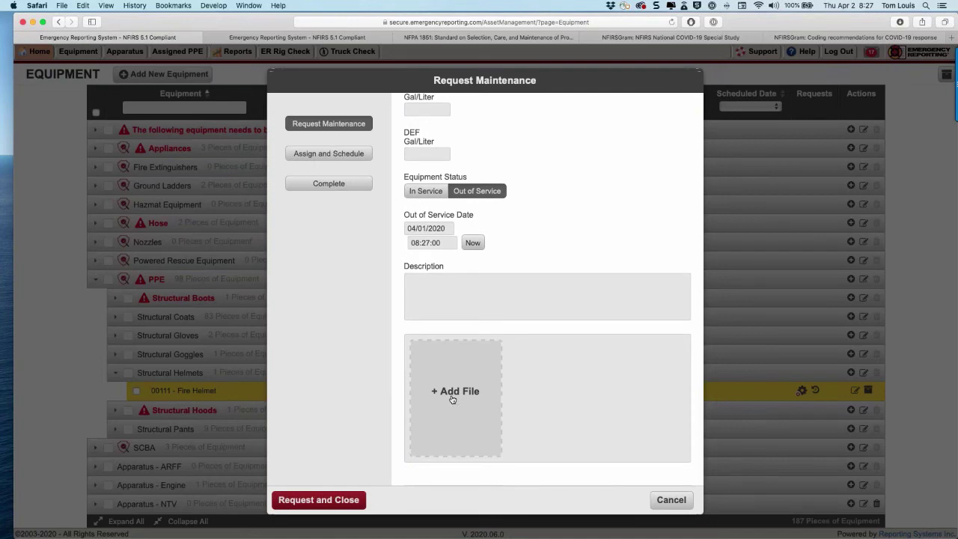
{"action": "left_click", "coordinate": [434, 278]}
{"action": "type", "text": "TEST"}
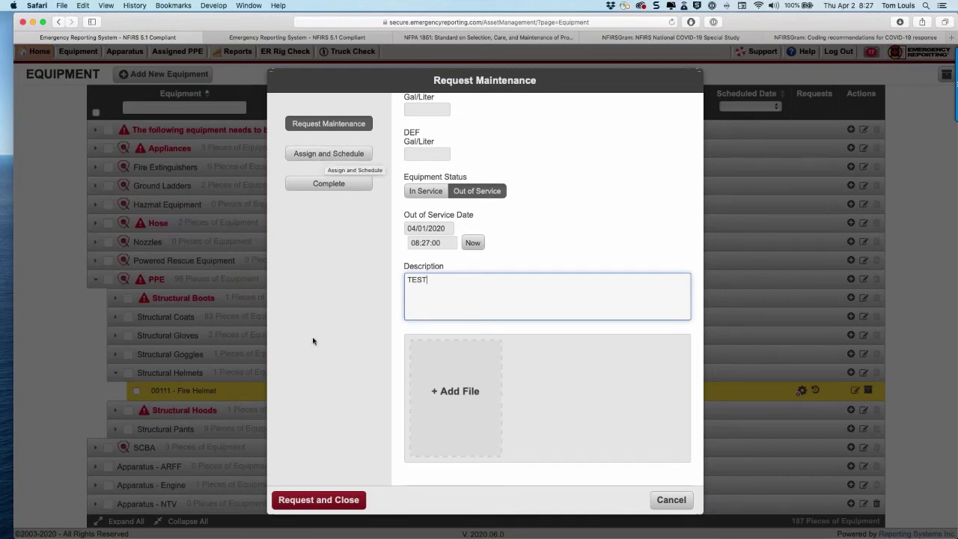
{"action": "left_click", "coordinate": [323, 155]}
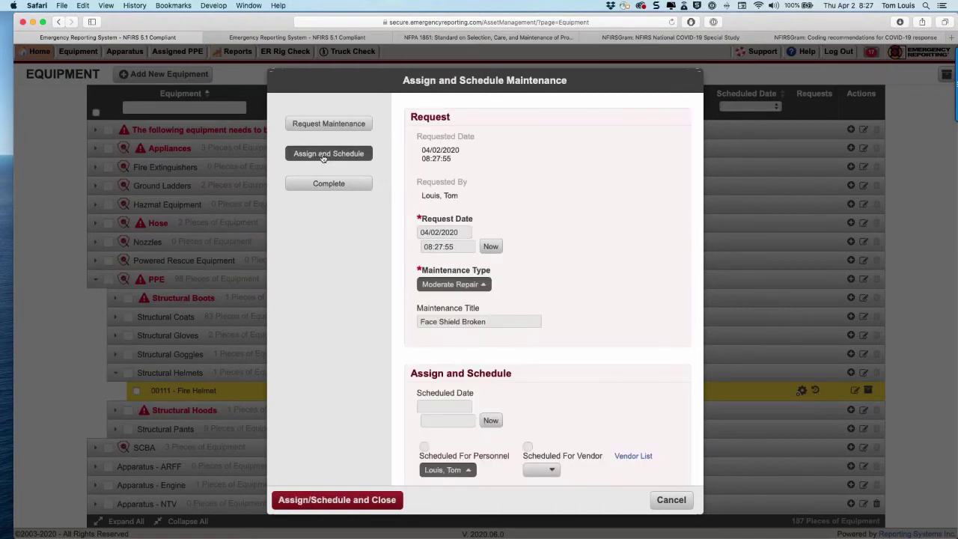
Schedule the helmet's repair for 04/02/2020 at 08:27:58 and save the assignment without sending the email notification
{"action": "scroll", "coordinate": [421, 363], "scroll_direction": "down", "scroll_amount": 3}
{"action": "left_click", "coordinate": [494, 287]}
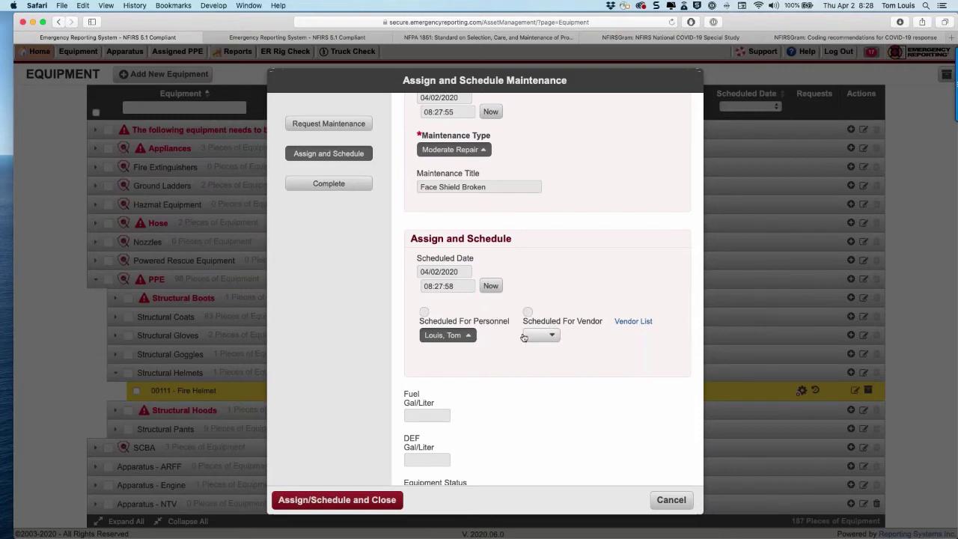
{"action": "scroll", "coordinate": [462, 363], "scroll_direction": "down", "scroll_amount": 8}
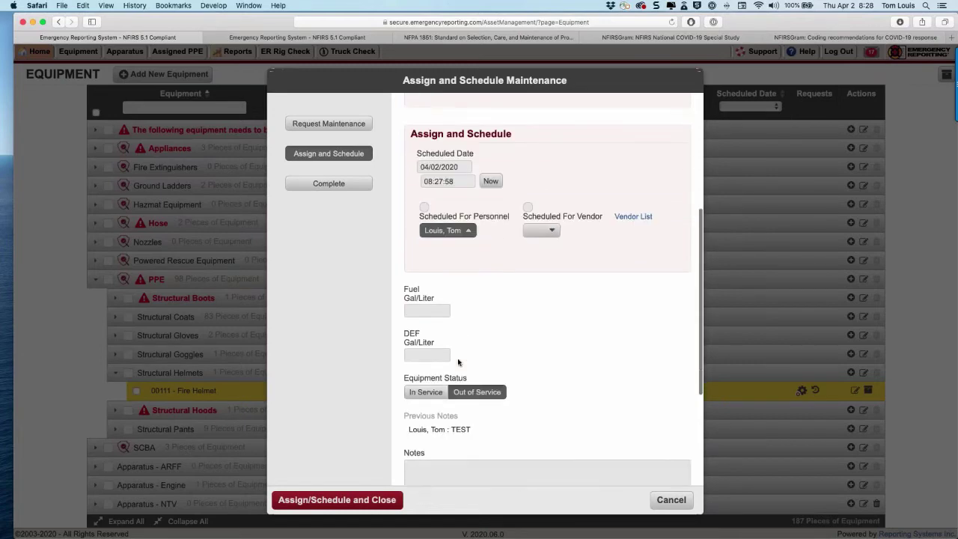
{"action": "left_click", "coordinate": [336, 500]}
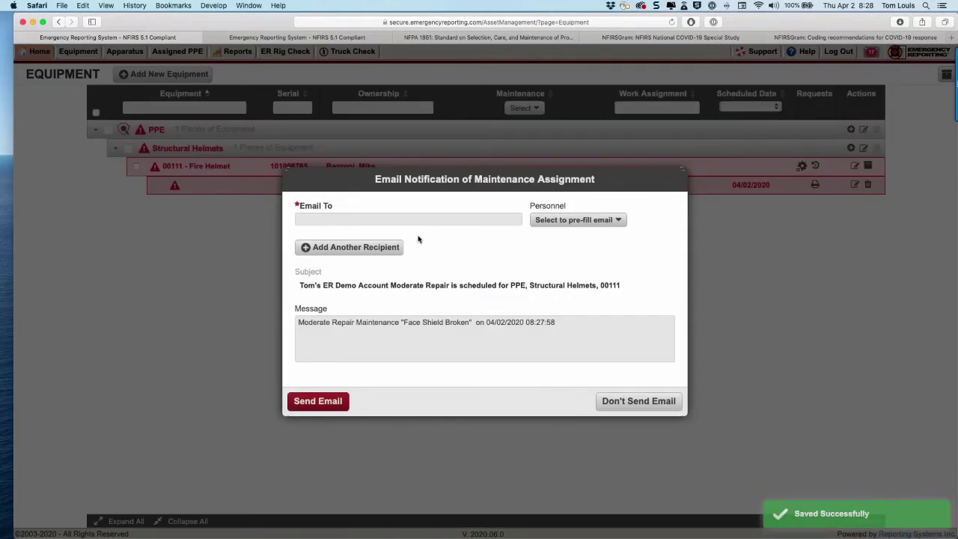
{"action": "left_click", "coordinate": [321, 351]}
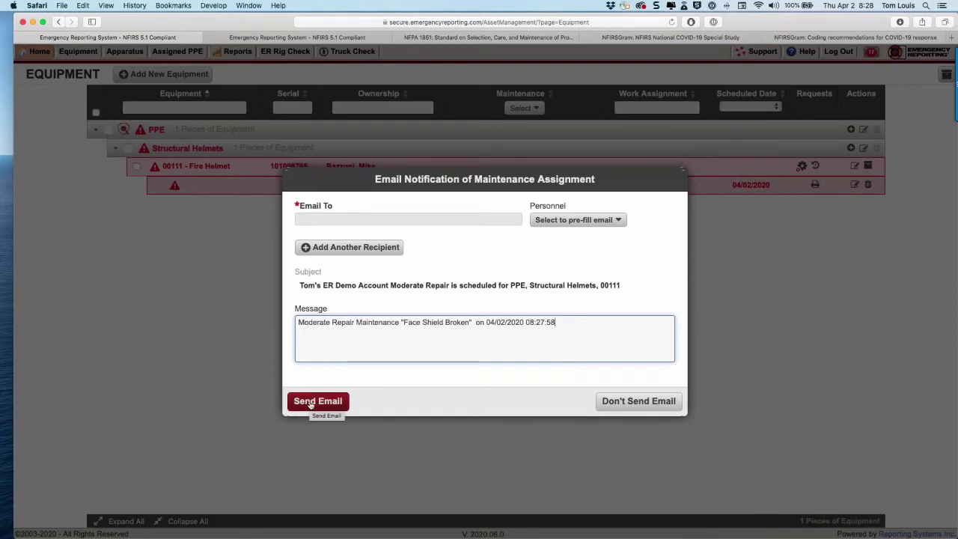
{"action": "left_click", "coordinate": [618, 408]}
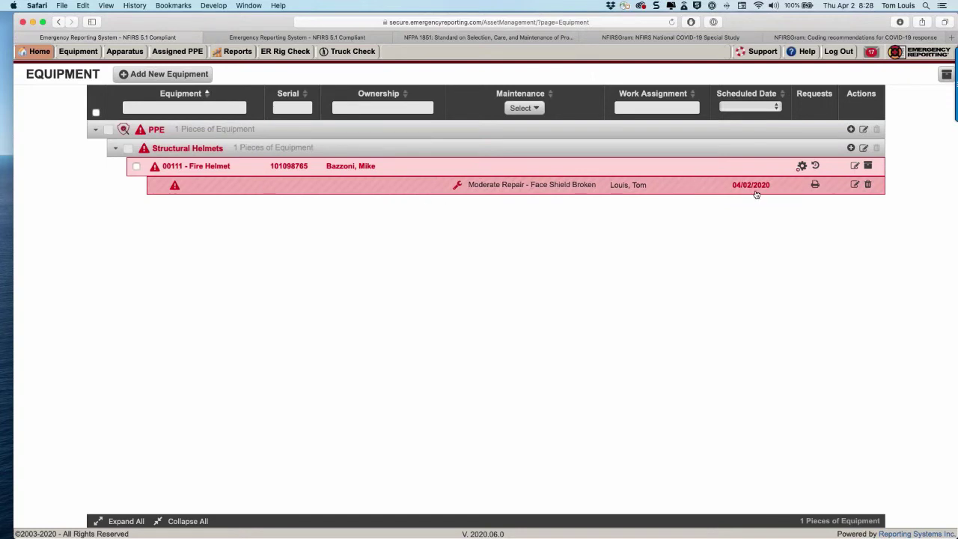
View the printable work order for the Face Shield Broken repair and return to the equipment list
{"action": "left_click", "coordinate": [816, 185]}
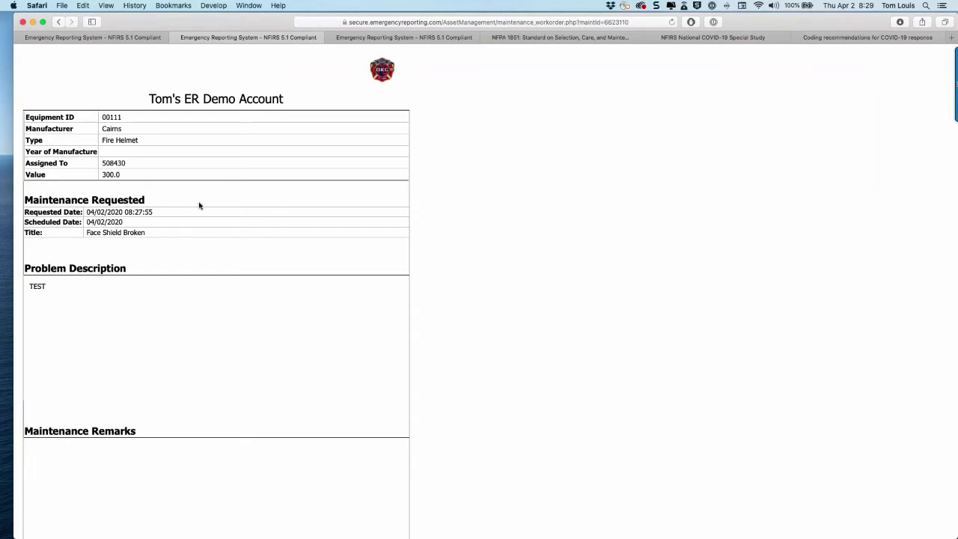
{"action": "left_click", "coordinate": [129, 42]}
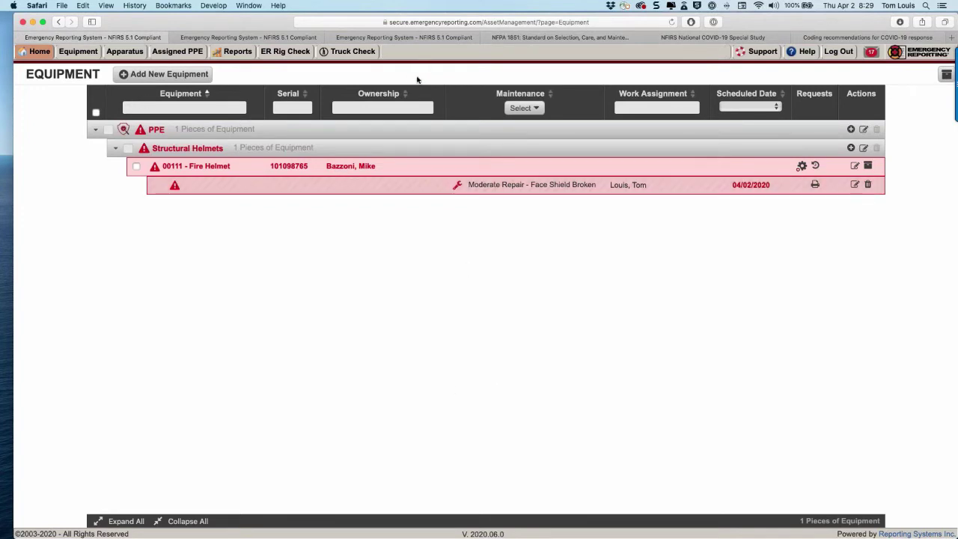
Reload the full equipment list and filter it by Moderate Repair maintenance
{"action": "left_click", "coordinate": [671, 22]}
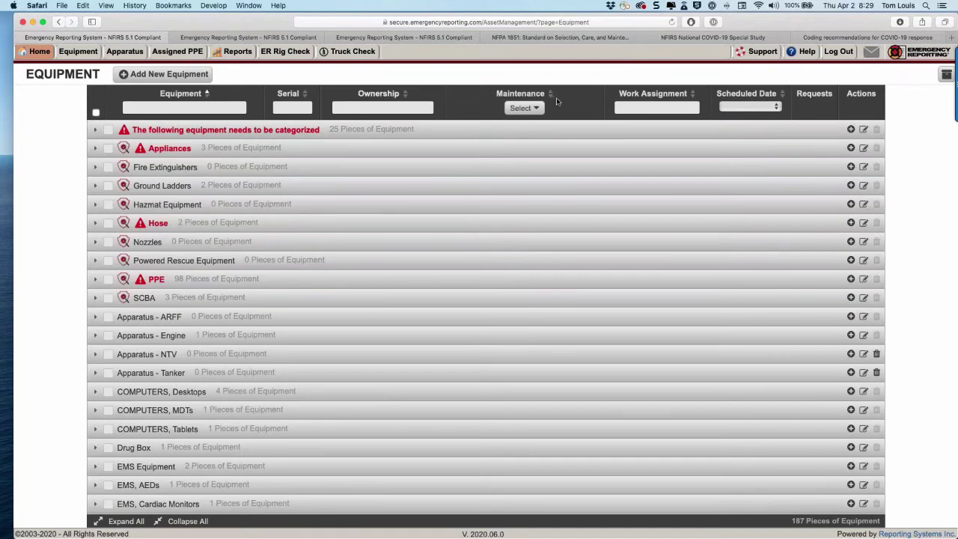
{"action": "left_click", "coordinate": [524, 108]}
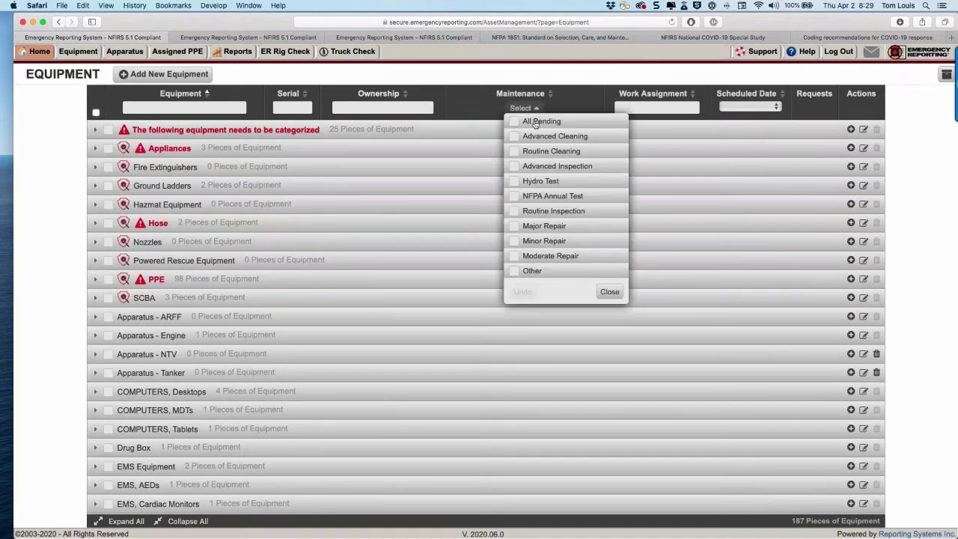
{"action": "left_click", "coordinate": [514, 256]}
{"action": "left_click", "coordinate": [397, 359]}
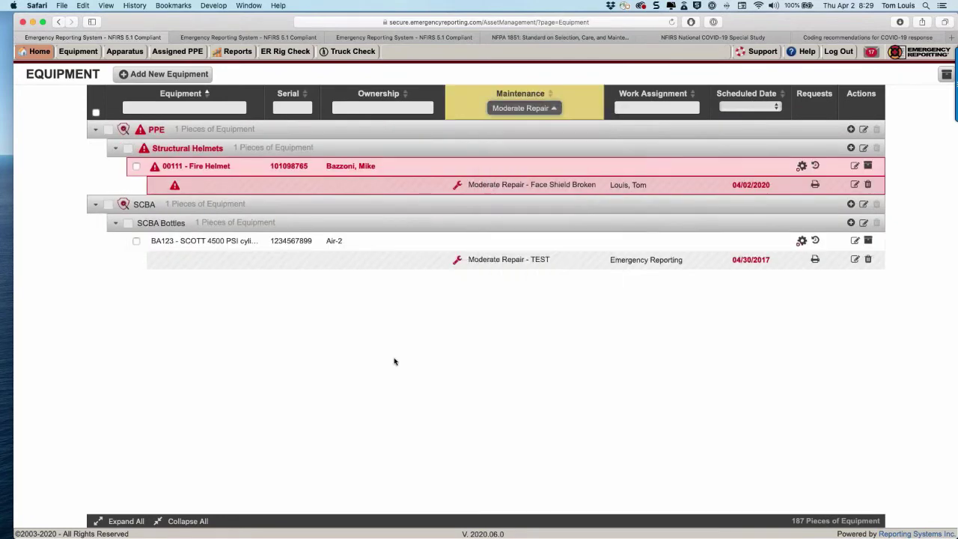
Add Minor Repair and Major Repair to the maintenance filter and look through the matching equipment
{"action": "left_click", "coordinate": [524, 108]}
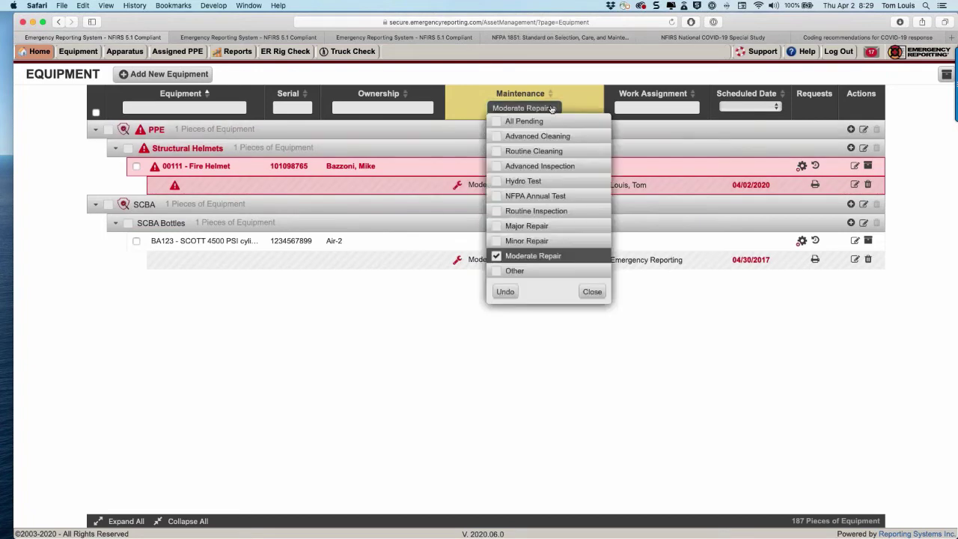
{"action": "left_click", "coordinate": [500, 241]}
{"action": "left_click", "coordinate": [488, 226]}
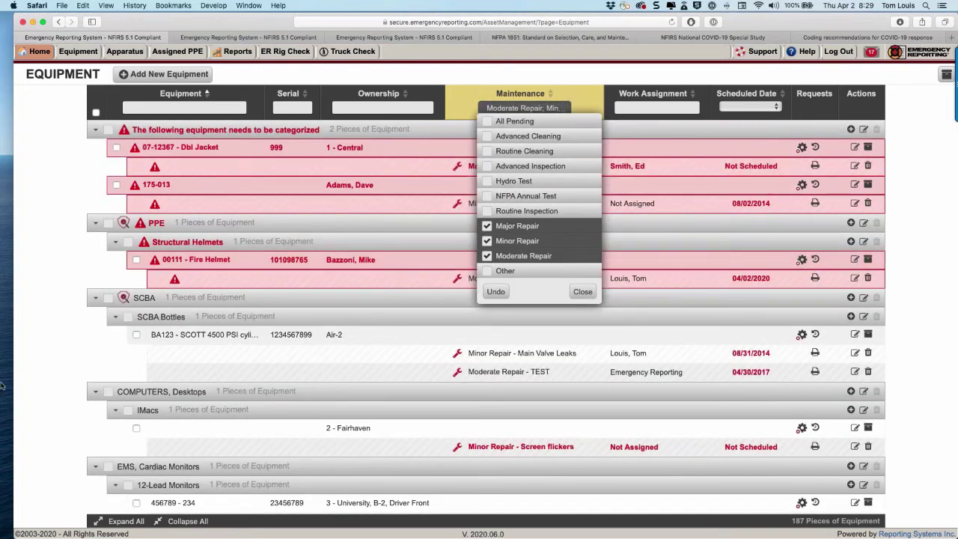
{"action": "left_click", "coordinate": [6, 270]}
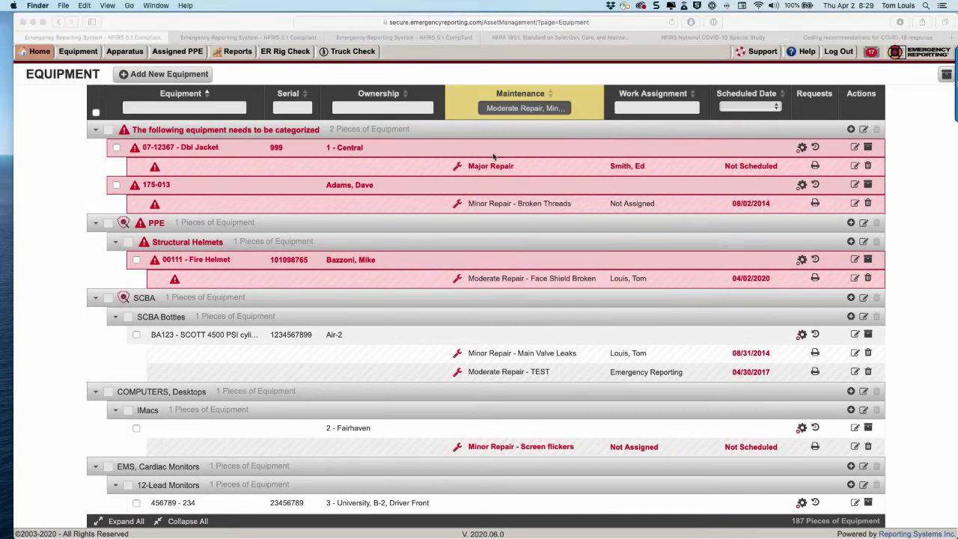
{"action": "scroll", "coordinate": [512, 206], "scroll_direction": "down", "scroll_amount": 2}
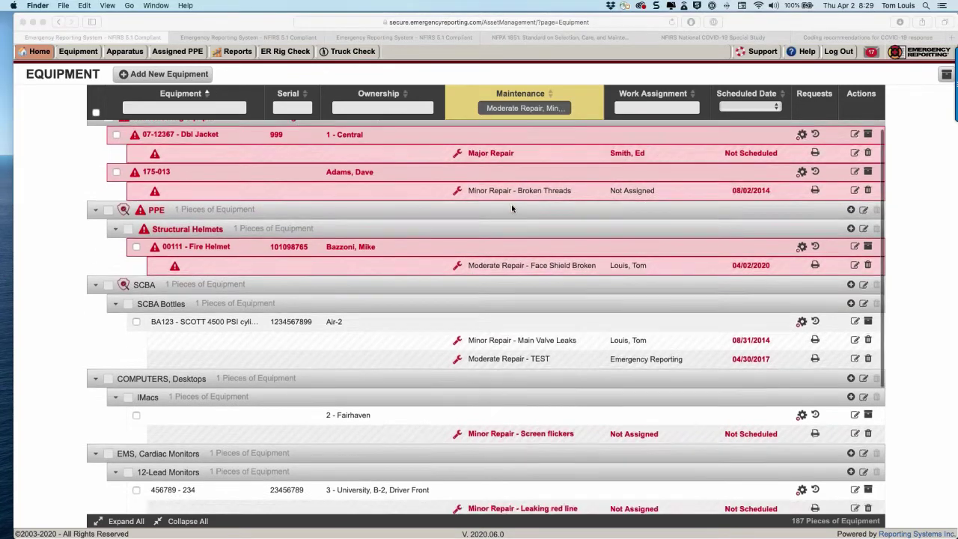
{"action": "scroll", "coordinate": [512, 207], "scroll_direction": "up", "scroll_amount": 2}
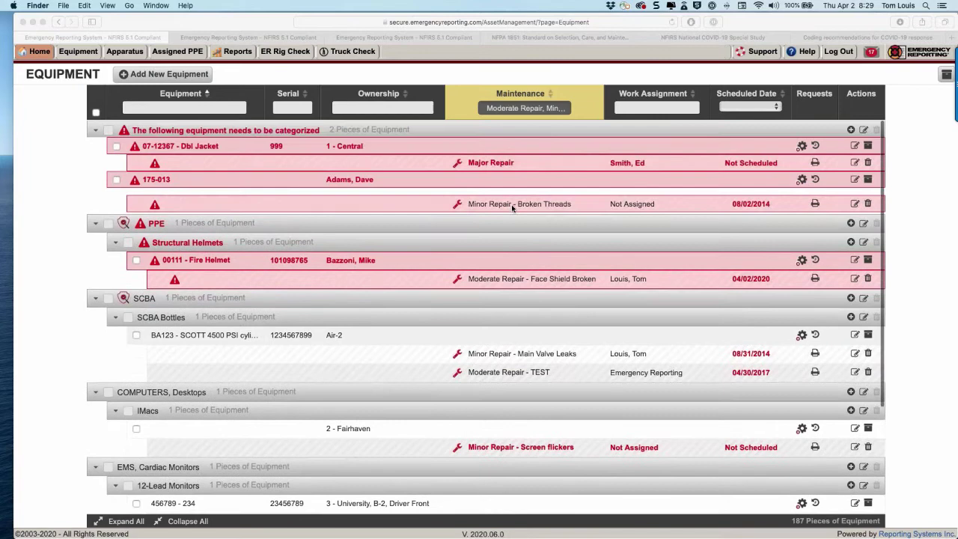
Narrow the filtered repairs to PPE equipment and clear that equipment filter again
{"action": "left_click", "coordinate": [210, 217]}
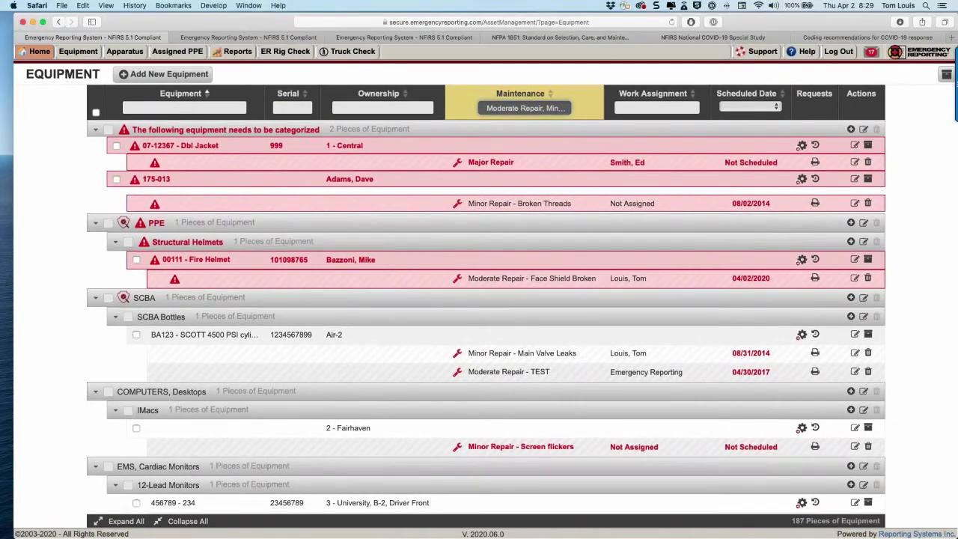
{"action": "type", "text": "PPE"}
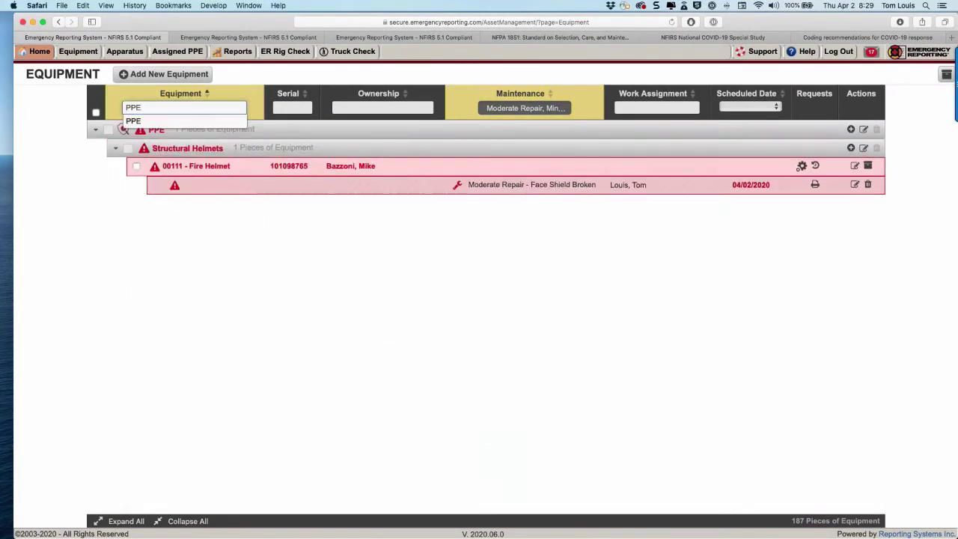
{"action": "key", "text": "BackSpace"}
{"action": "key", "text": "BackSpace"}
{"action": "key", "text": "BackSpace"}
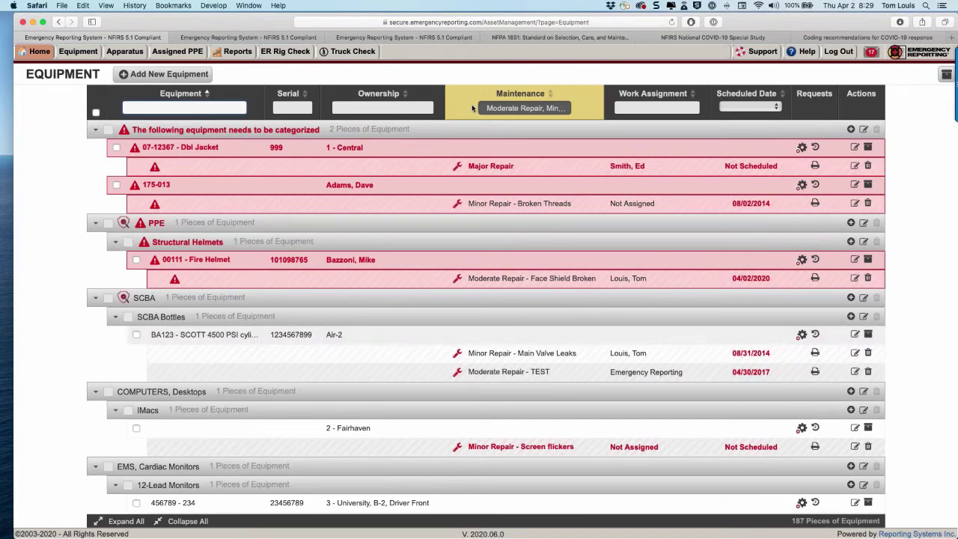
Check the Scheduled Date filter options, and view a blank maintenance request for helmet 00111 without submitting it
{"action": "left_click", "coordinate": [752, 107]}
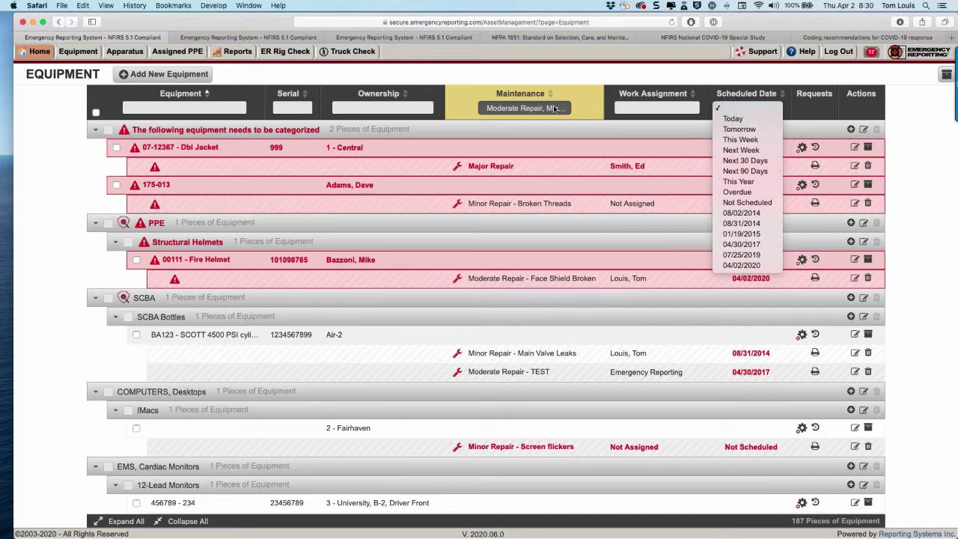
{"action": "left_click", "coordinate": [481, 80]}
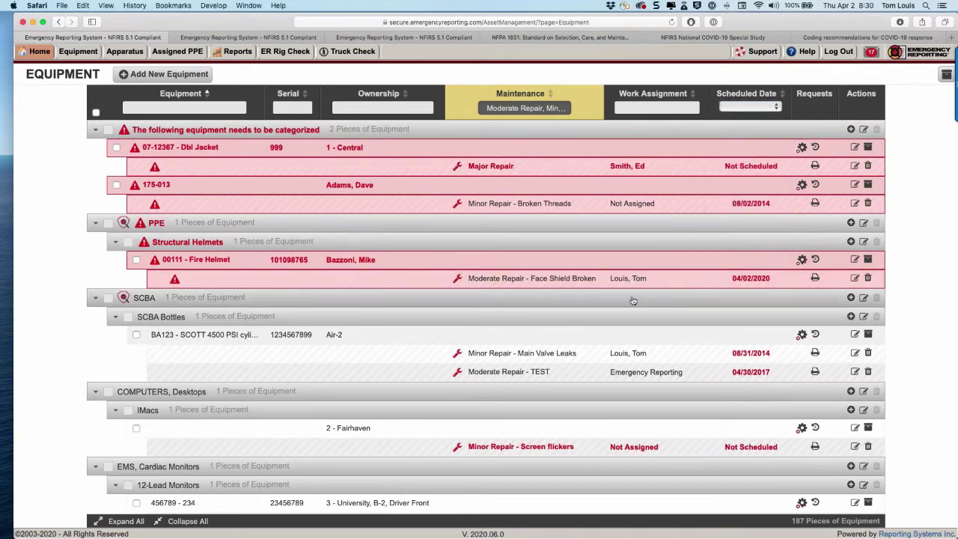
{"action": "left_click", "coordinate": [801, 260]}
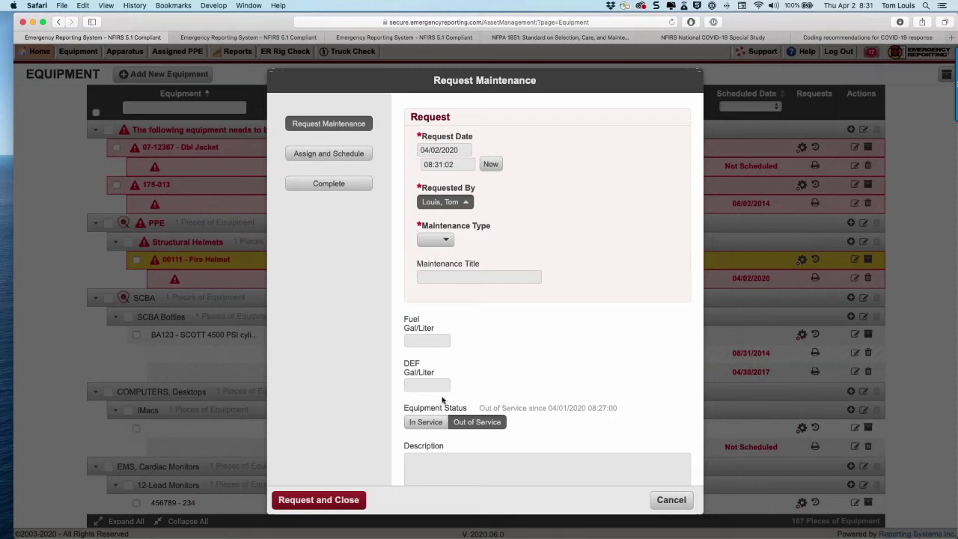
{"action": "left_click", "coordinate": [669, 501]}
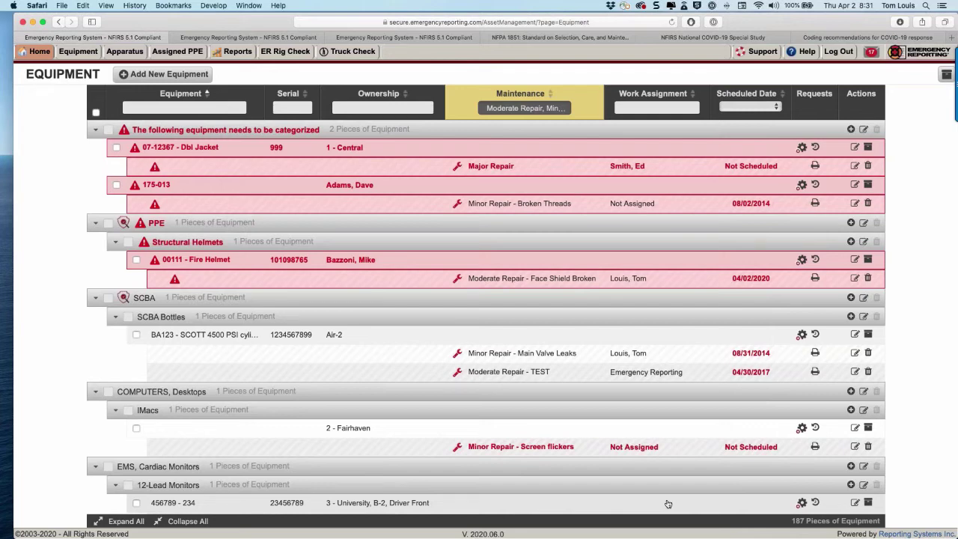
Close the helmet's work order page and switch to the equipment list on ultrasecure.emergencyreporting.us
{"action": "left_click", "coordinate": [235, 40]}
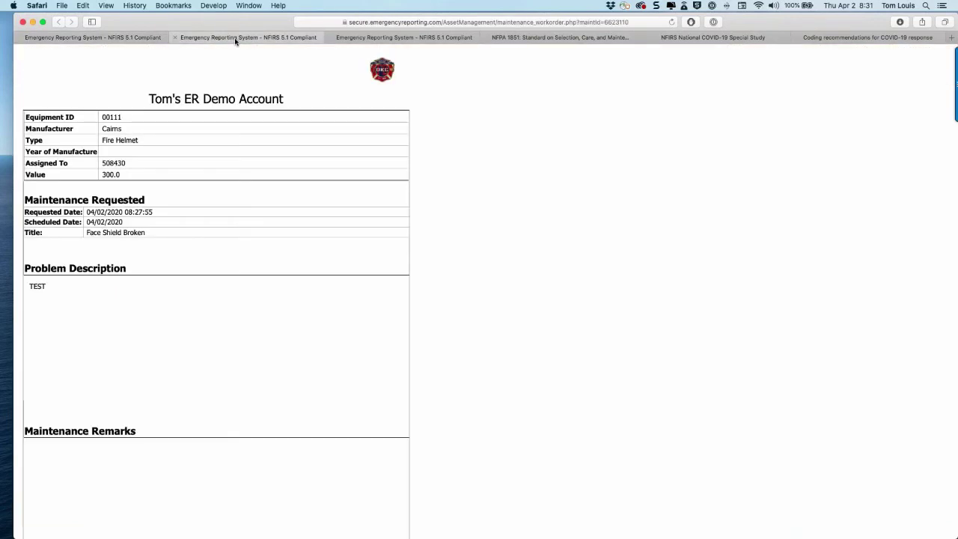
{"action": "left_click", "coordinate": [175, 38]}
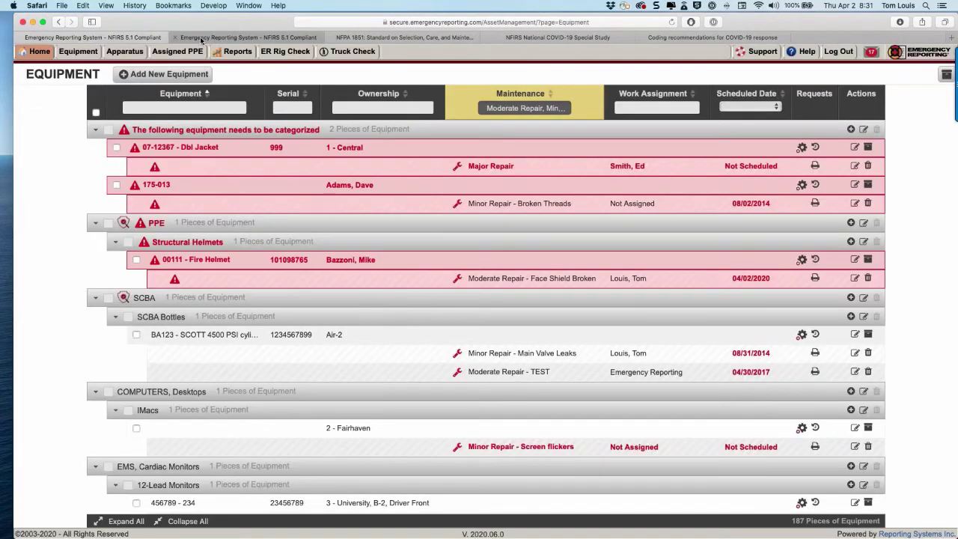
{"action": "left_click", "coordinate": [196, 39]}
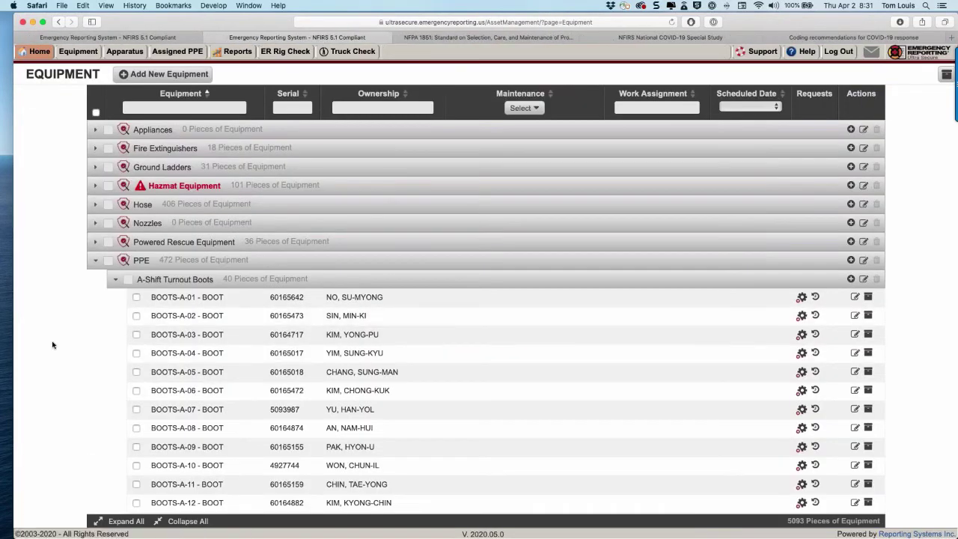
Look over the PPE subcategories and the individual items under A-Shift Turnout Boots
{"action": "left_click", "coordinate": [115, 282]}
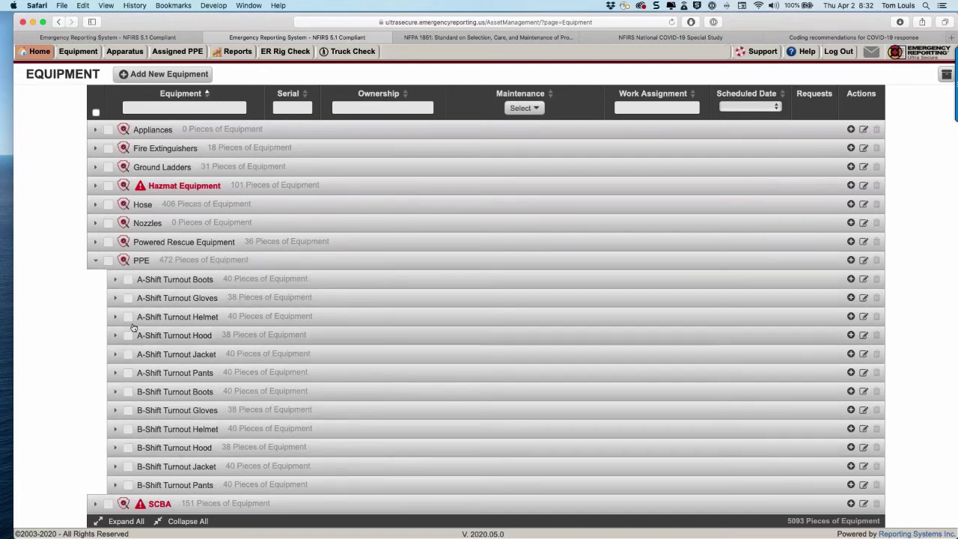
{"action": "left_click", "coordinate": [116, 281]}
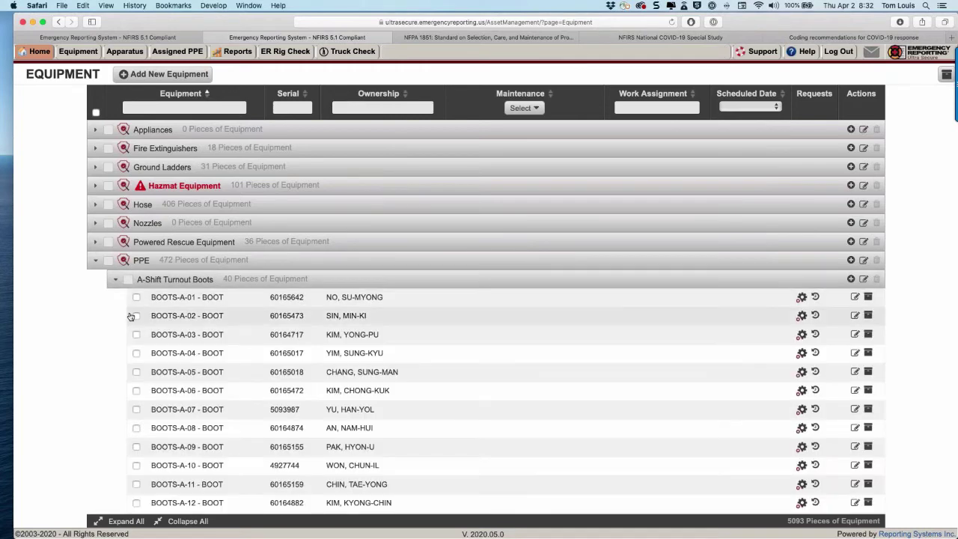
{"action": "scroll", "coordinate": [132, 316], "scroll_direction": "down", "scroll_amount": 1}
{"action": "scroll", "coordinate": [130, 317], "scroll_direction": "down", "scroll_amount": 3}
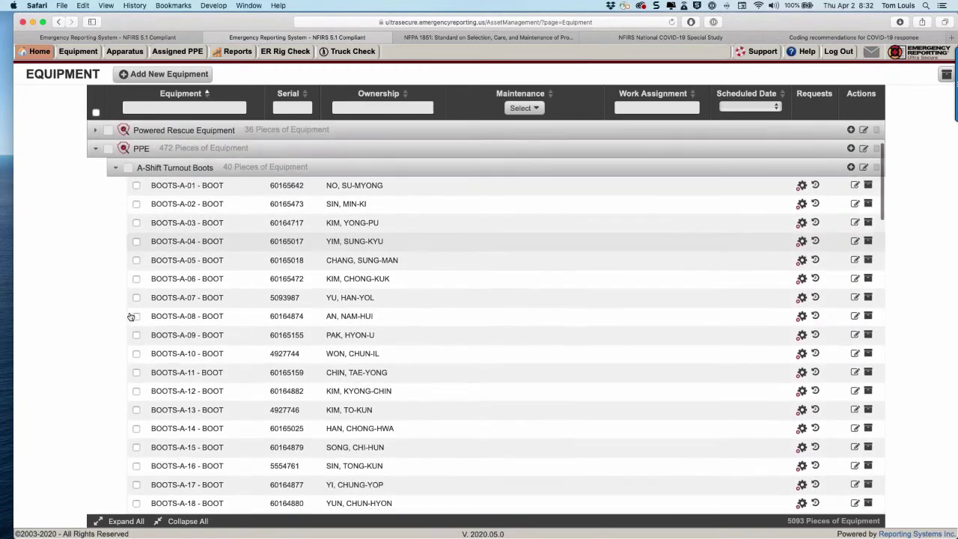
{"action": "scroll", "coordinate": [132, 313], "scroll_direction": "up", "scroll_amount": 3}
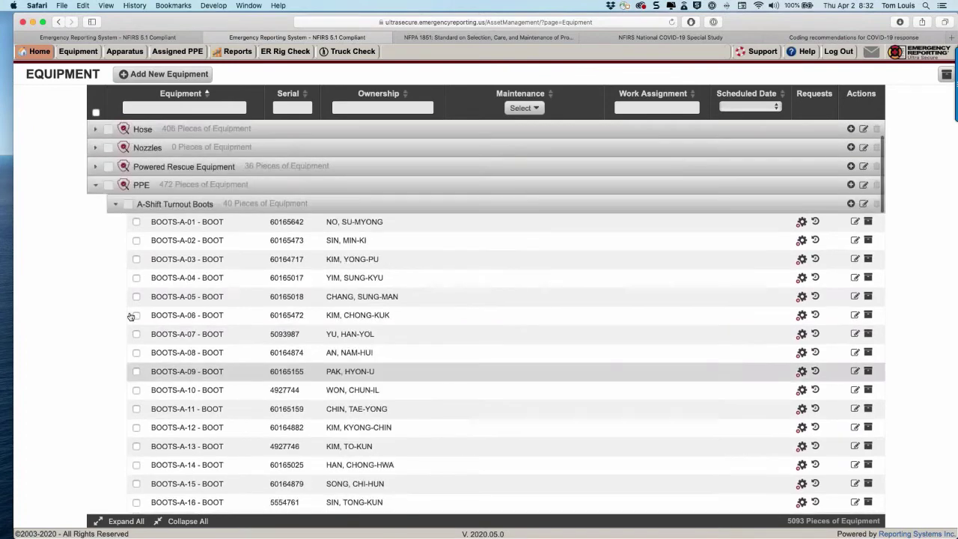
View the full equipment details of BOOTS-A-01 under A-Shift Turnout Boots and close them without saving
{"action": "left_click", "coordinate": [856, 258]}
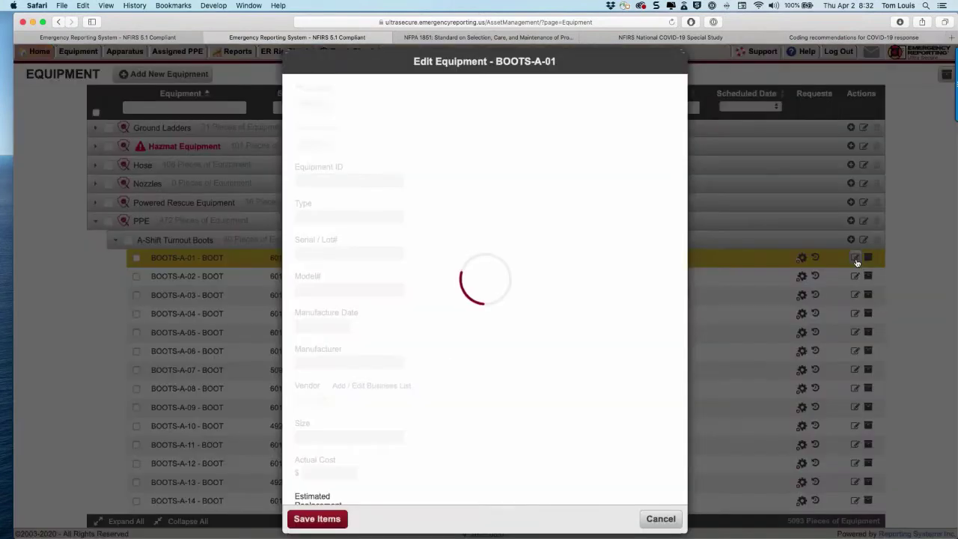
{"action": "scroll", "coordinate": [419, 364], "scroll_direction": "down", "scroll_amount": 3}
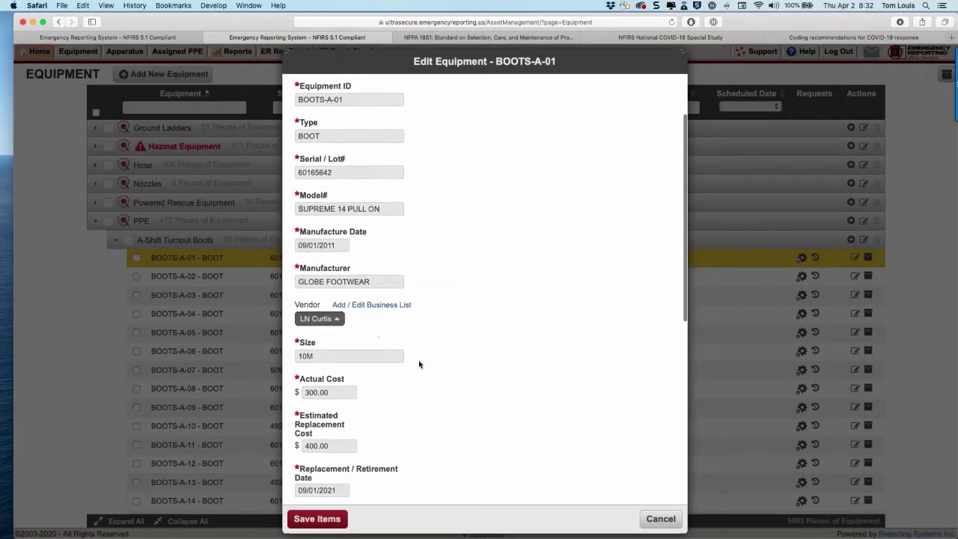
{"action": "scroll", "coordinate": [419, 364], "scroll_direction": "up", "scroll_amount": 1}
{"action": "scroll", "coordinate": [419, 364], "scroll_direction": "up", "scroll_amount": 1}
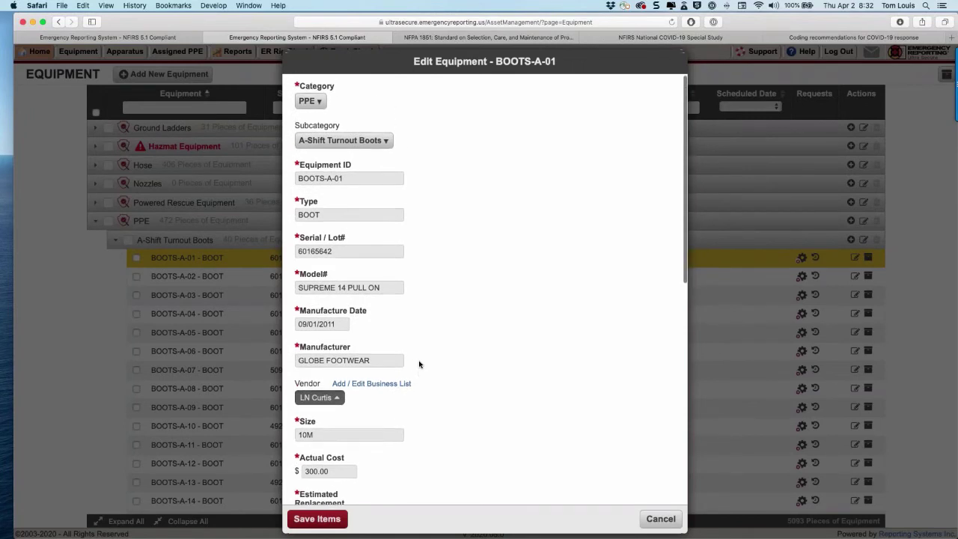
{"action": "scroll", "coordinate": [419, 365], "scroll_direction": "down", "scroll_amount": 4}
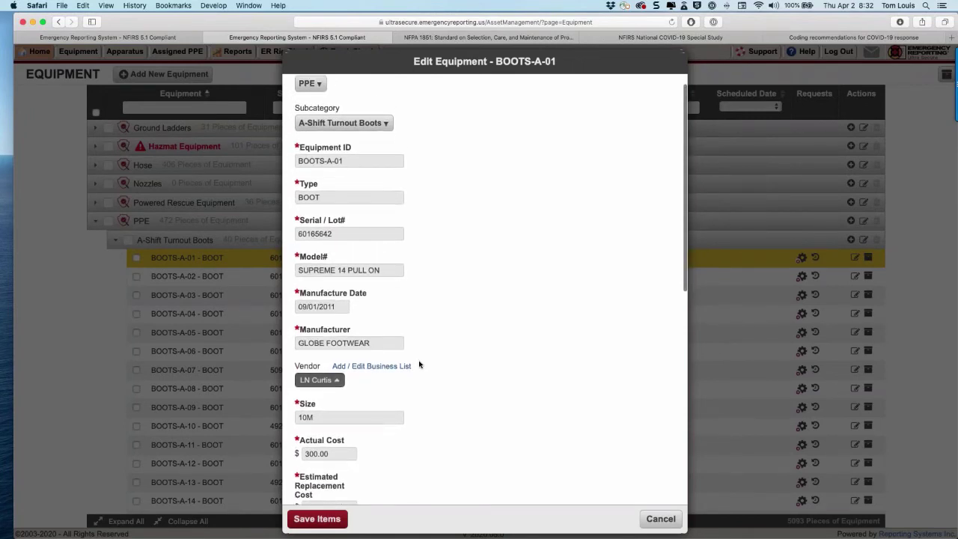
{"action": "scroll", "coordinate": [419, 365], "scroll_direction": "down", "scroll_amount": 3}
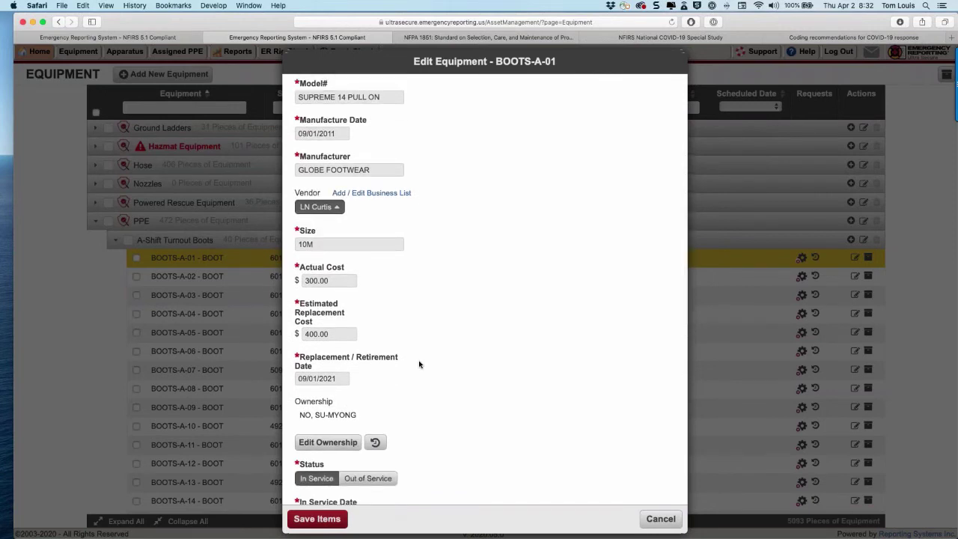
{"action": "scroll", "coordinate": [420, 364], "scroll_direction": "down", "scroll_amount": 4}
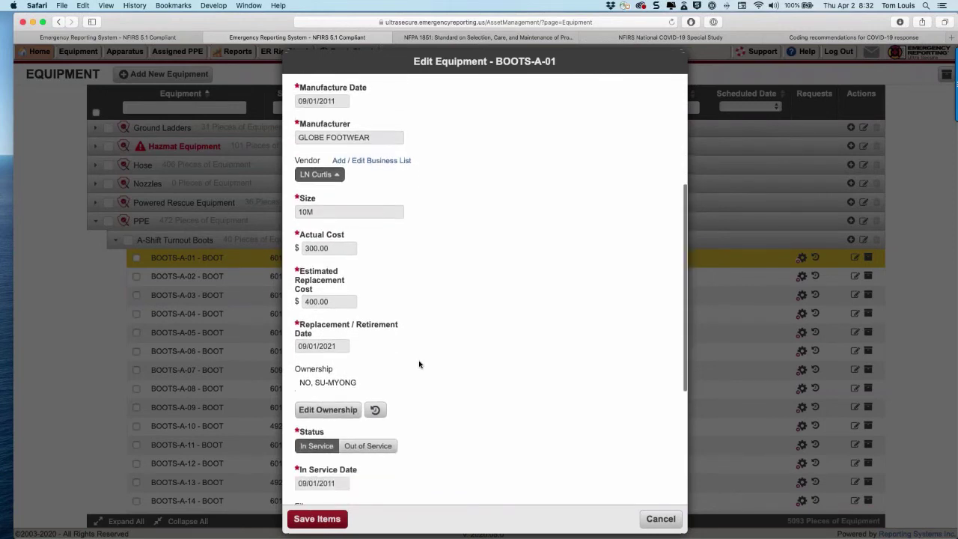
{"action": "scroll", "coordinate": [419, 364], "scroll_direction": "down", "scroll_amount": 3}
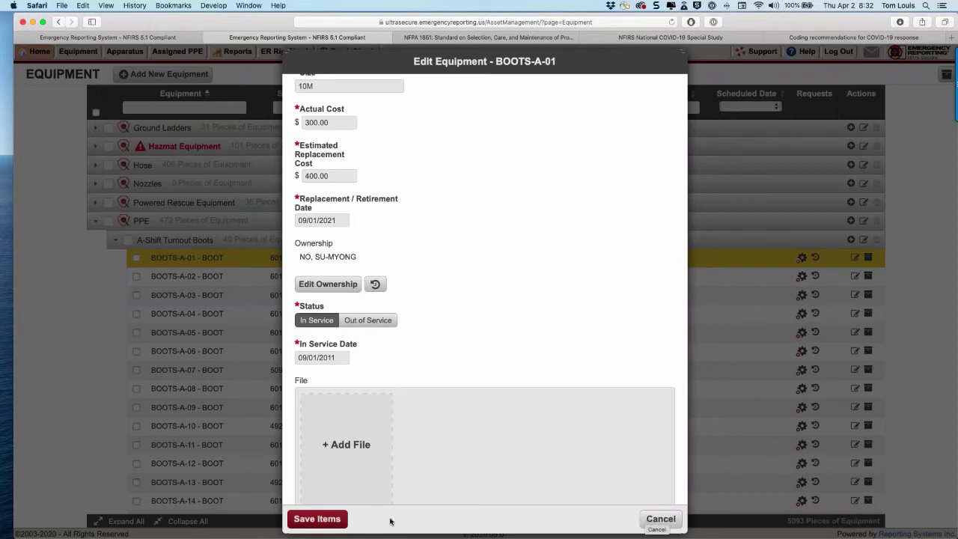
{"action": "left_click", "coordinate": [650, 519]}
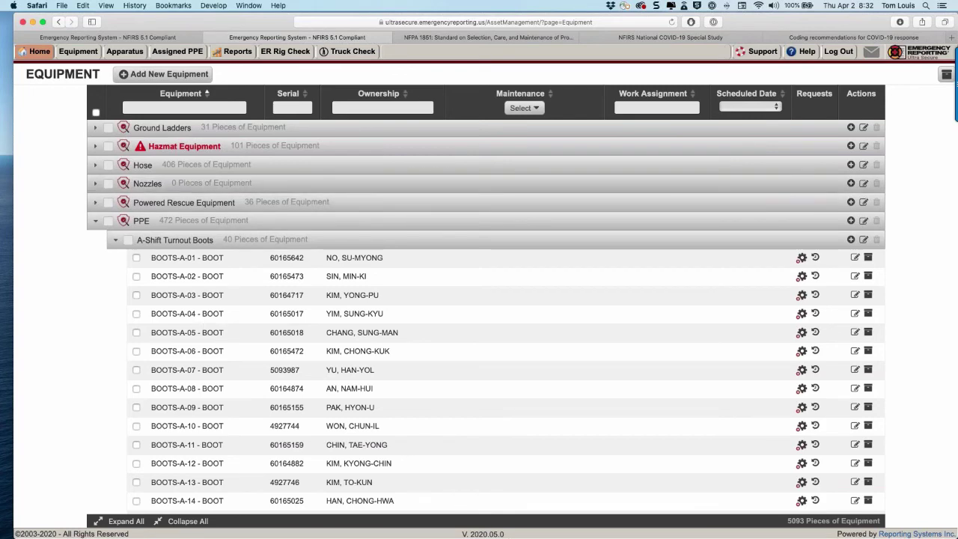
Switch to the equipment list on secure.emergencyreporting.com and bring helmet 00111's Face Shield Broken repair to the Complete Maintenance stage
{"action": "left_click", "coordinate": [169, 37]}
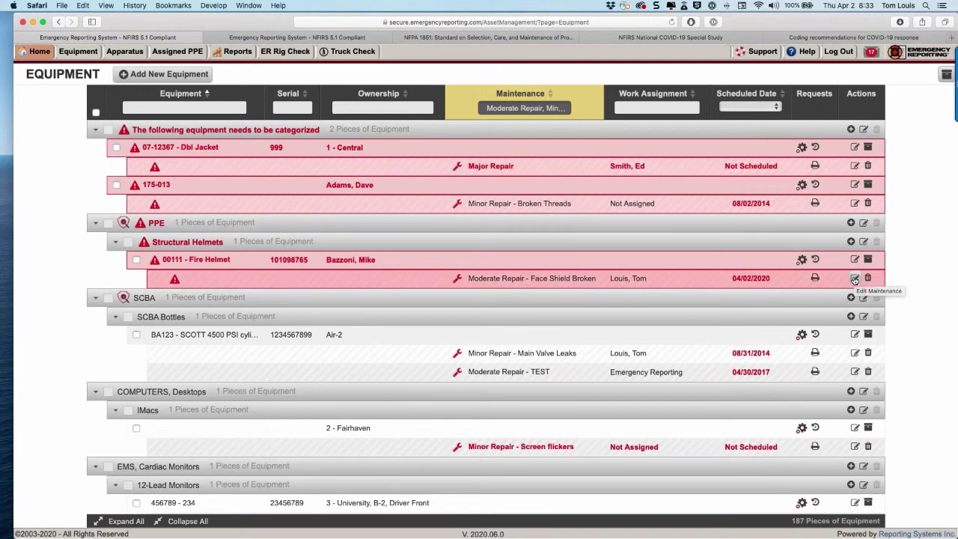
{"action": "left_click", "coordinate": [855, 278]}
{"action": "left_click", "coordinate": [855, 278]}
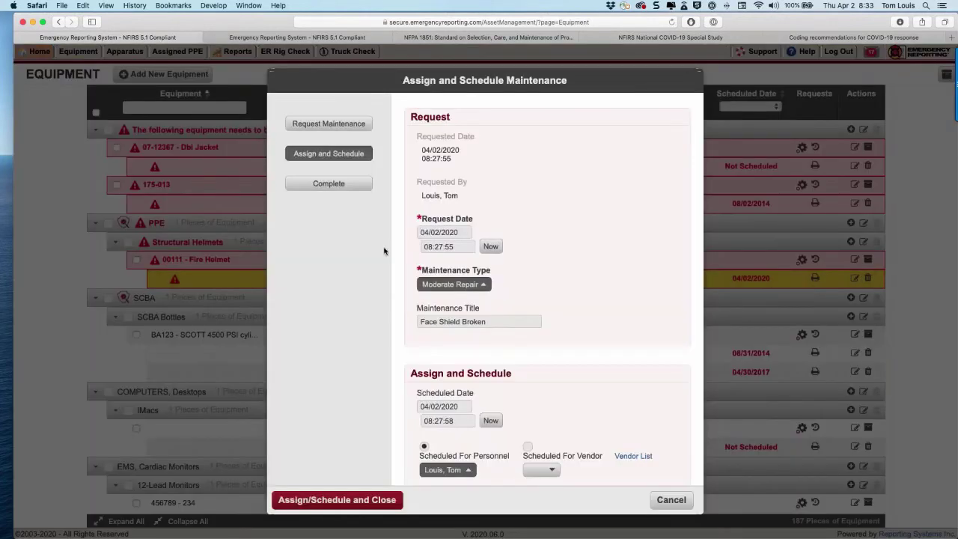
{"action": "scroll", "coordinate": [382, 232], "scroll_direction": "down", "scroll_amount": 1}
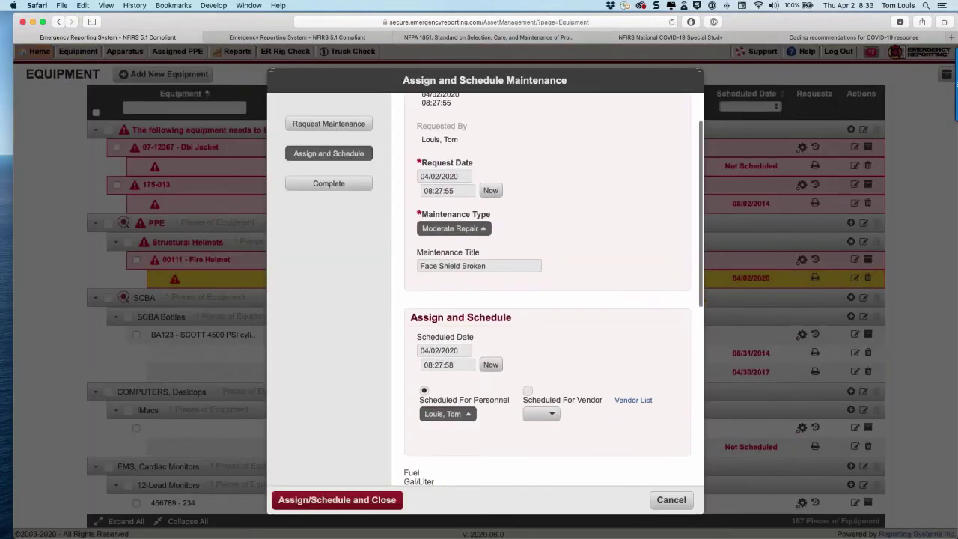
{"action": "left_click", "coordinate": [337, 191]}
{"action": "scroll", "coordinate": [548, 292], "scroll_direction": "down", "scroll_amount": 10}
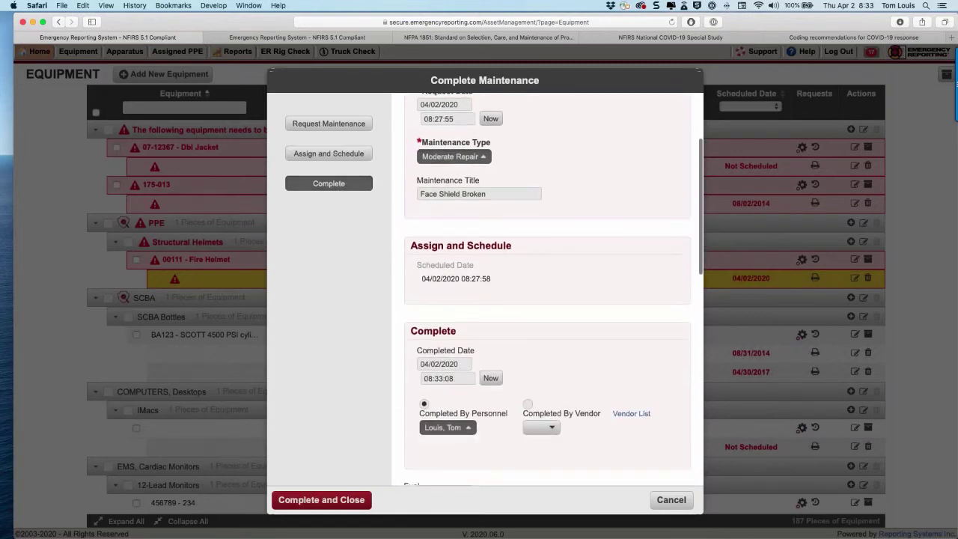
Set the helmet's equipment status to In Service, the test result to Passed and the parts cost to 100
{"action": "scroll", "coordinate": [548, 292], "scroll_direction": "down", "scroll_amount": 5}
{"action": "scroll", "coordinate": [548, 292], "scroll_direction": "up", "scroll_amount": 4}
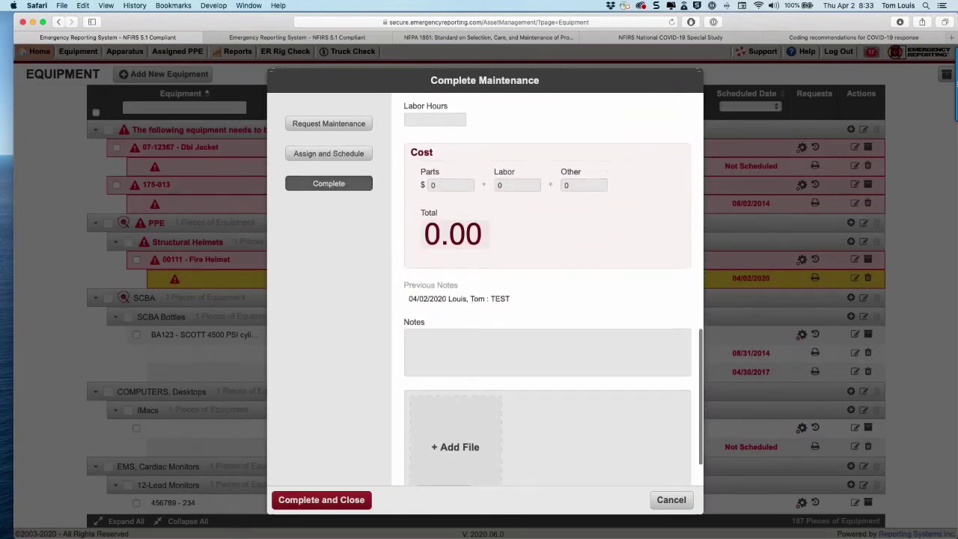
{"action": "scroll", "coordinate": [547, 289], "scroll_direction": "up", "scroll_amount": 3}
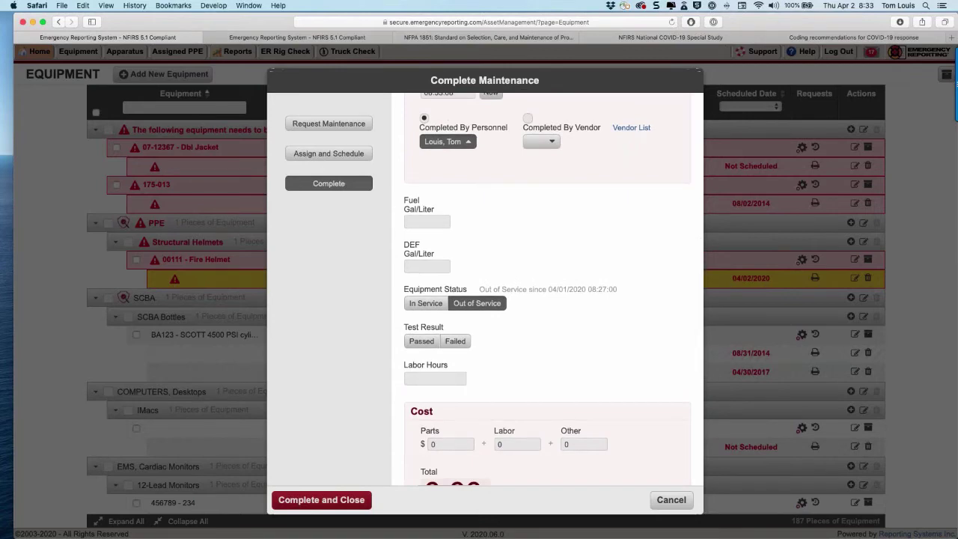
{"action": "left_click", "coordinate": [426, 303]}
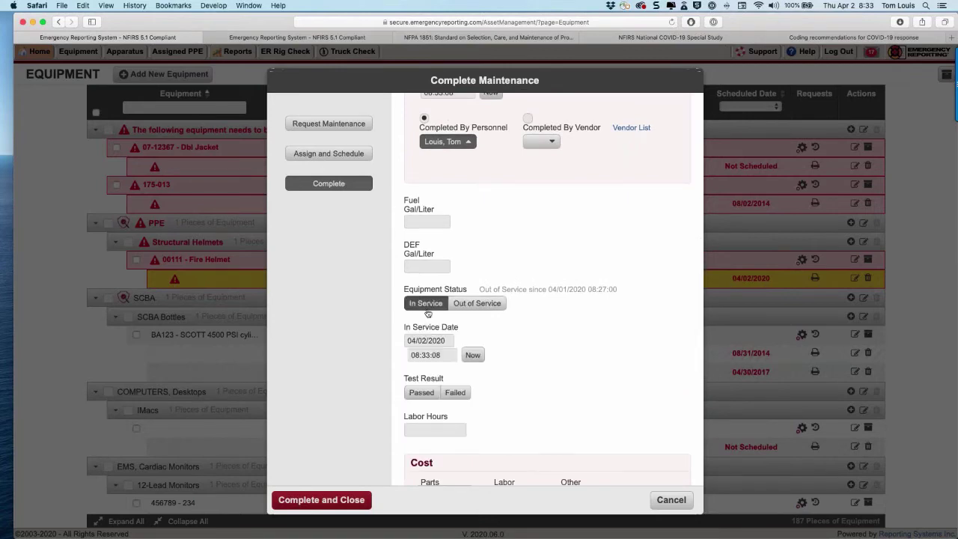
{"action": "left_click", "coordinate": [421, 393]}
{"action": "scroll", "coordinate": [478, 466], "scroll_direction": "down", "scroll_amount": 3}
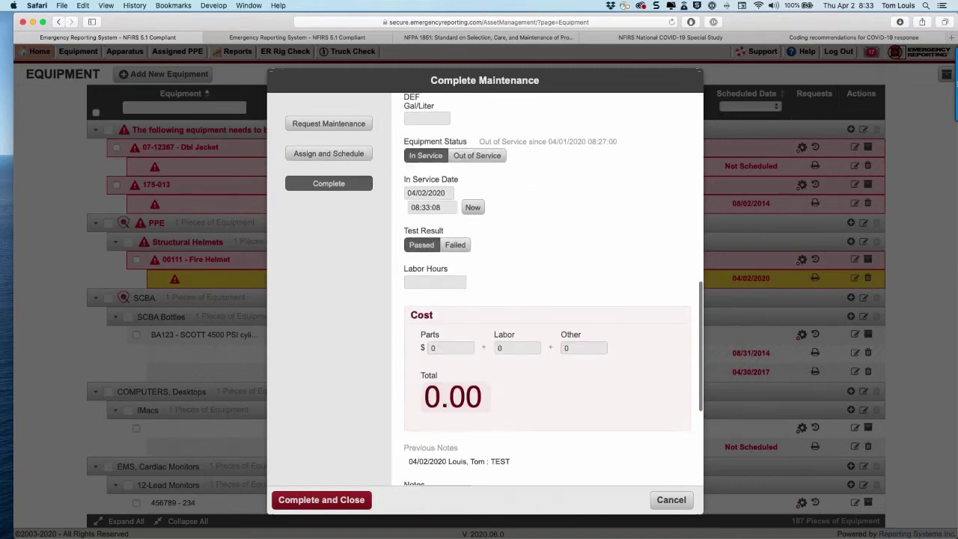
{"action": "scroll", "coordinate": [477, 466], "scroll_direction": "down", "scroll_amount": 1}
{"action": "left_click", "coordinate": [457, 390]}
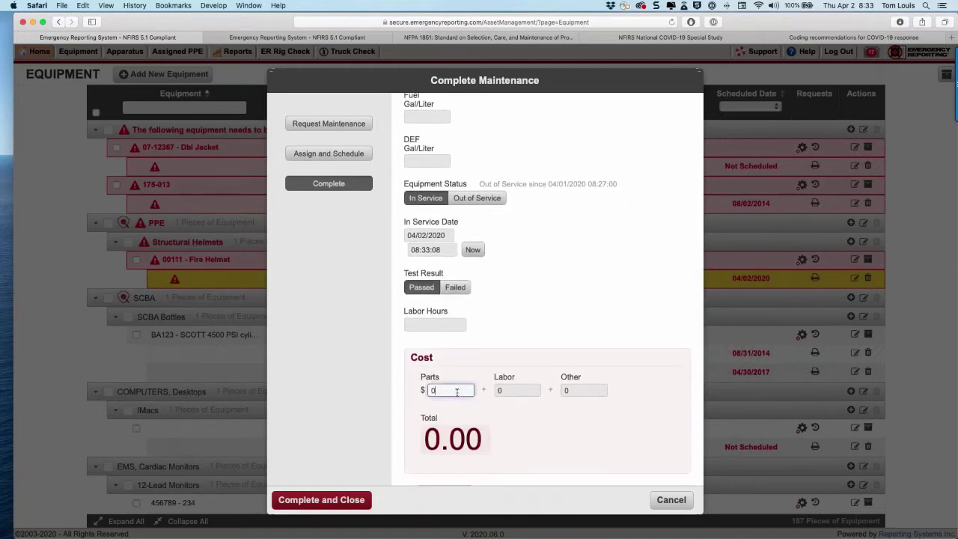
{"action": "type", "text": "100"}
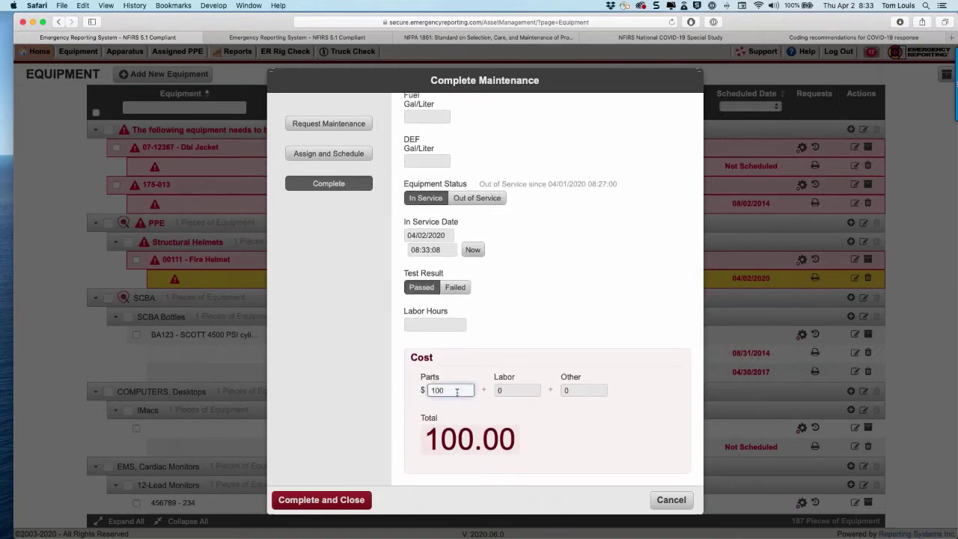
Show the file chooser for attaching a file to the helmet's completed maintenance, and close it without choosing one
{"action": "scroll", "coordinate": [457, 390], "scroll_direction": "down", "scroll_amount": 5}
{"action": "scroll", "coordinate": [510, 227], "scroll_direction": "down", "scroll_amount": 3}
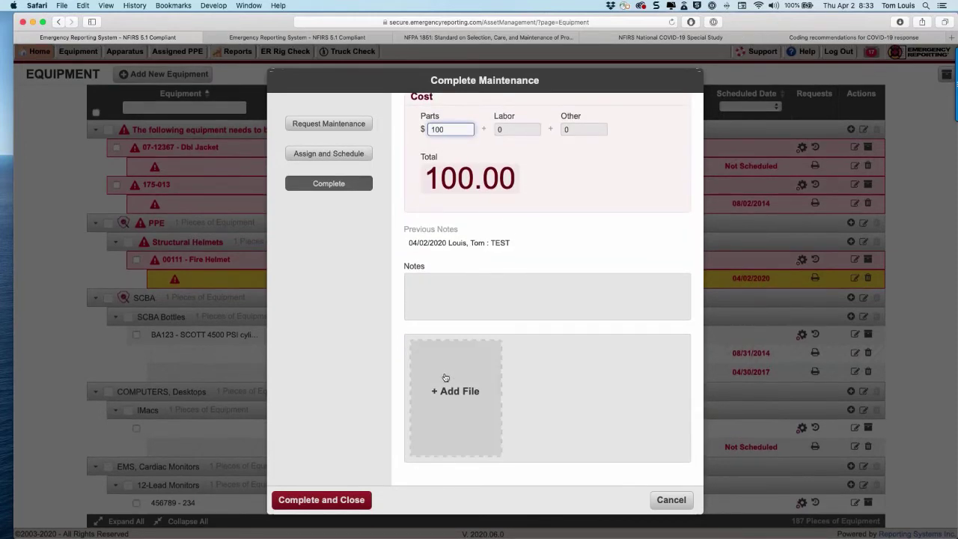
{"action": "left_click", "coordinate": [445, 377]}
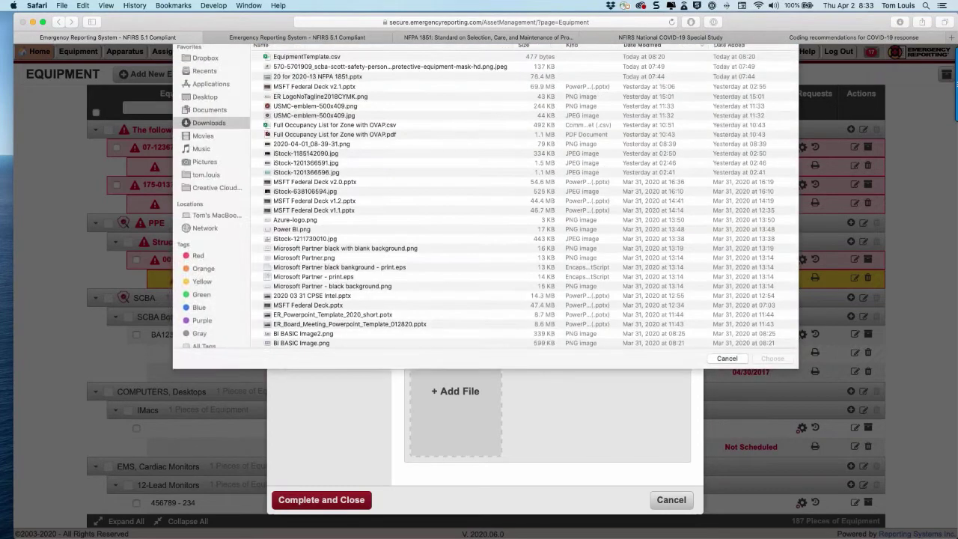
{"action": "left_click", "coordinate": [727, 384]}
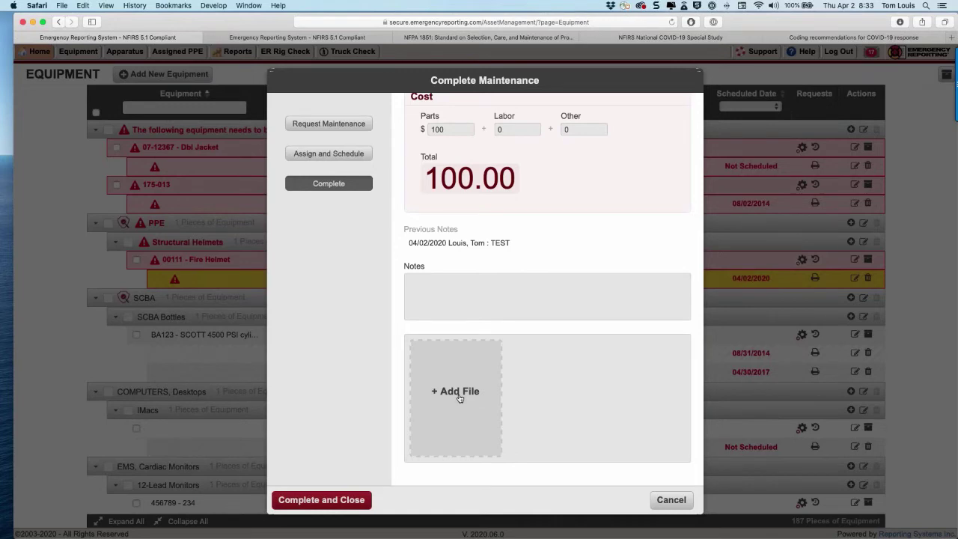
Complete and close the helmet's Face Shield Broken repair without sending the email notification
{"action": "left_click", "coordinate": [321, 500]}
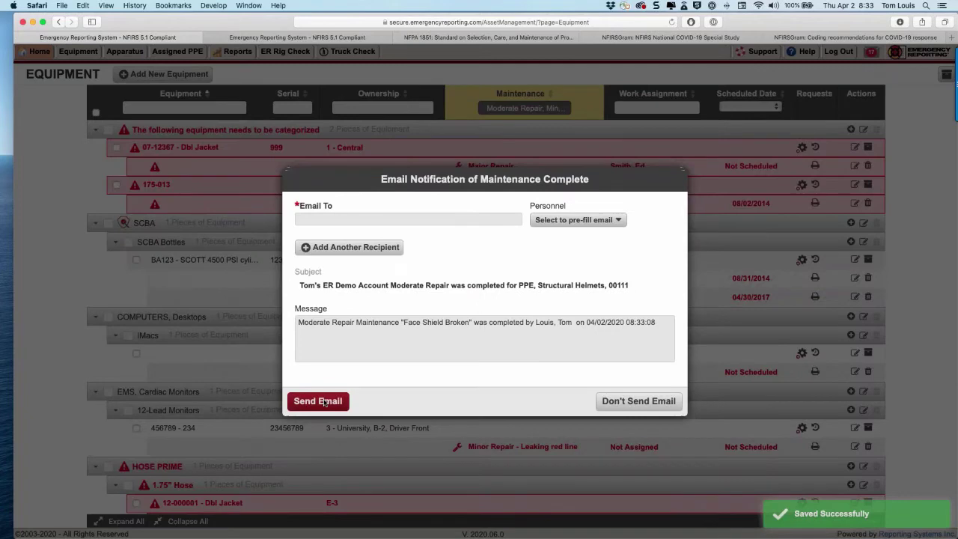
{"action": "left_click", "coordinate": [599, 401]}
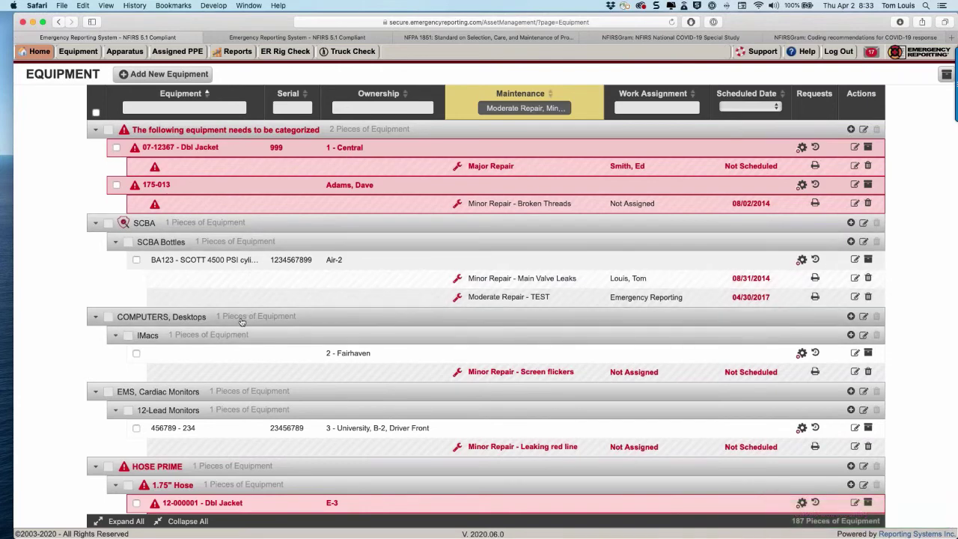
Clear the Major, Minor and Moderate Repair maintenance filters from the equipment list
{"action": "left_click", "coordinate": [518, 108]}
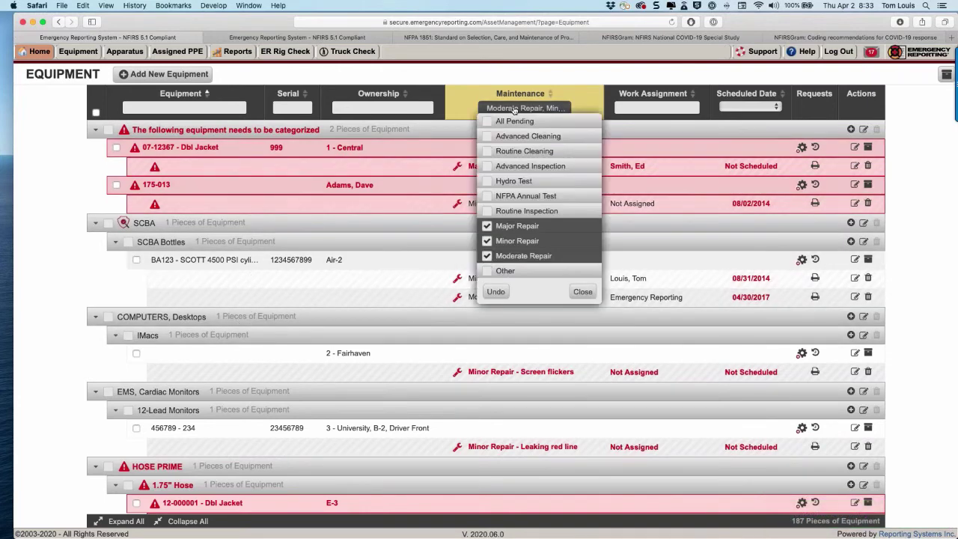
{"action": "left_click", "coordinate": [497, 294]}
{"action": "left_click", "coordinate": [497, 293]}
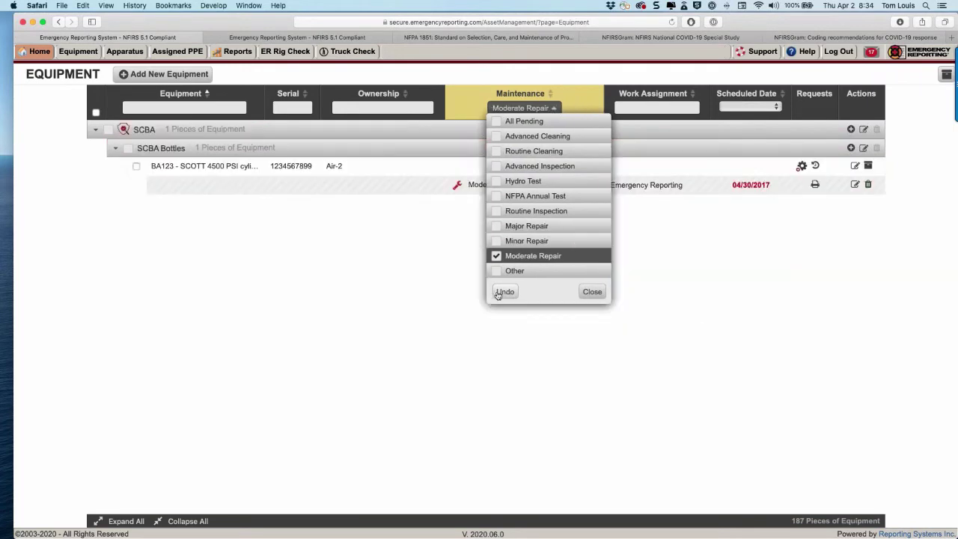
{"action": "left_click", "coordinate": [497, 293]}
{"action": "left_click", "coordinate": [592, 291]}
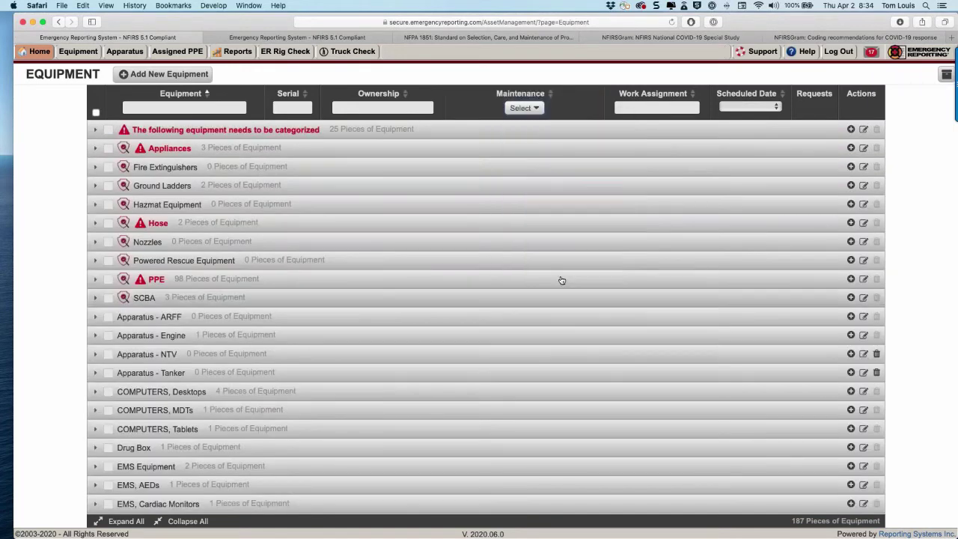
Look over the PPE subcategories and the items under Structural Boots and Structural Coats, and collapse both subcategories again
{"action": "left_click", "coordinate": [96, 281]}
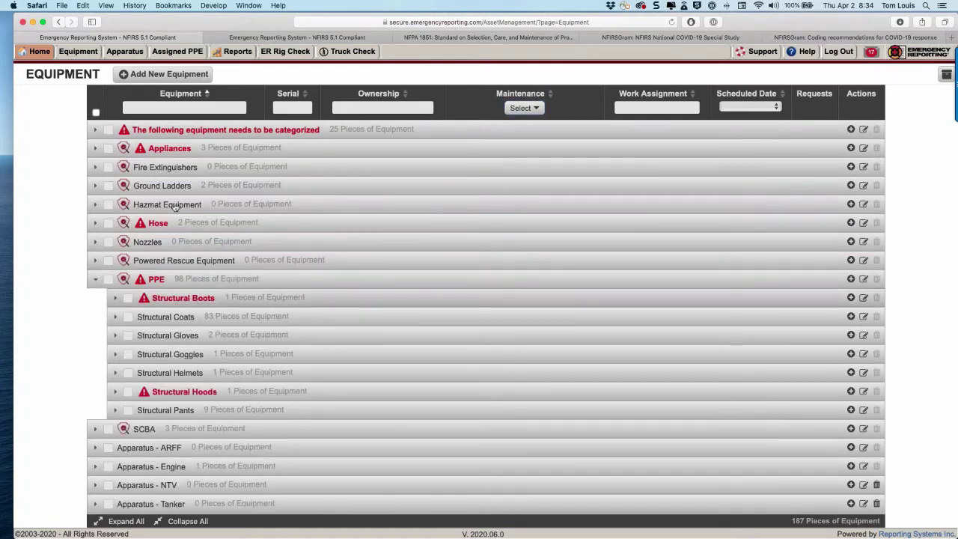
{"action": "left_click", "coordinate": [115, 298]}
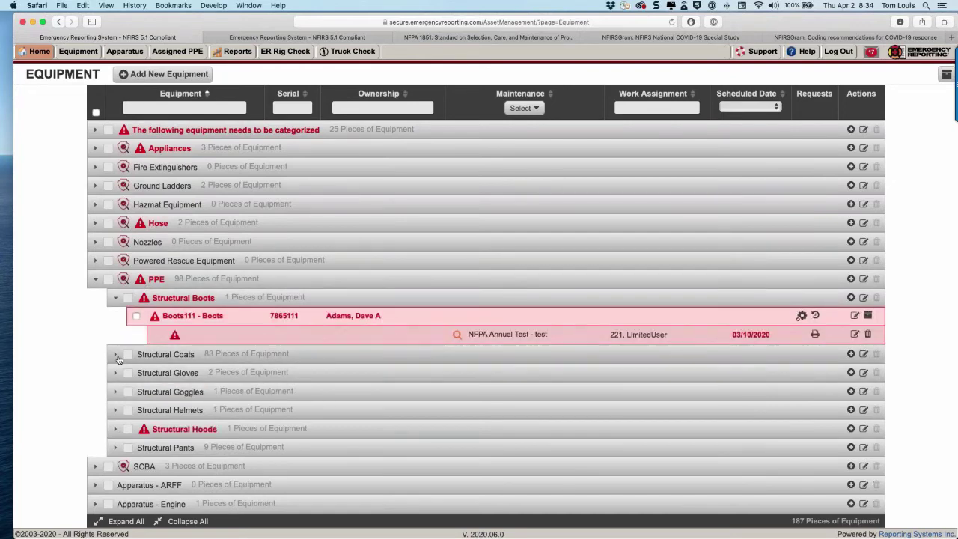
{"action": "left_click", "coordinate": [116, 355]}
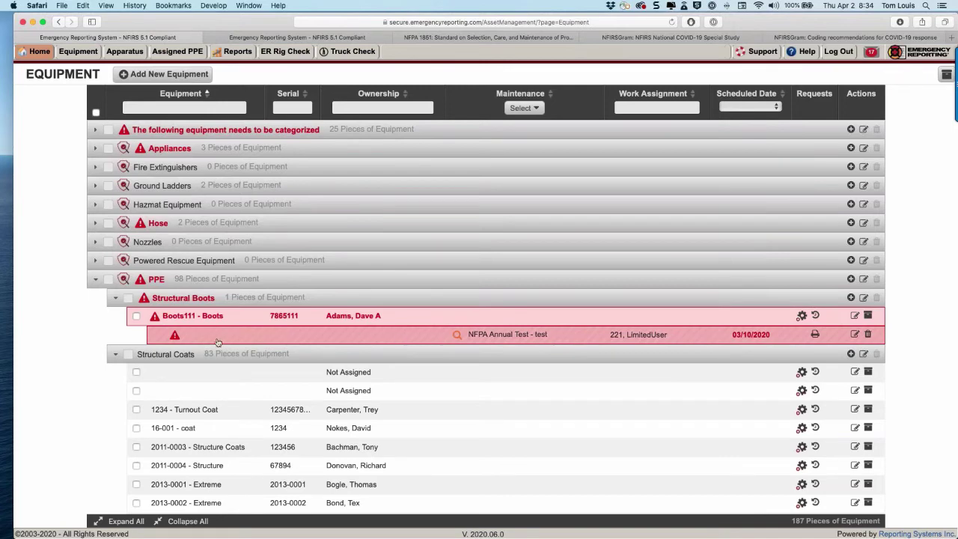
{"action": "left_click", "coordinate": [114, 354]}
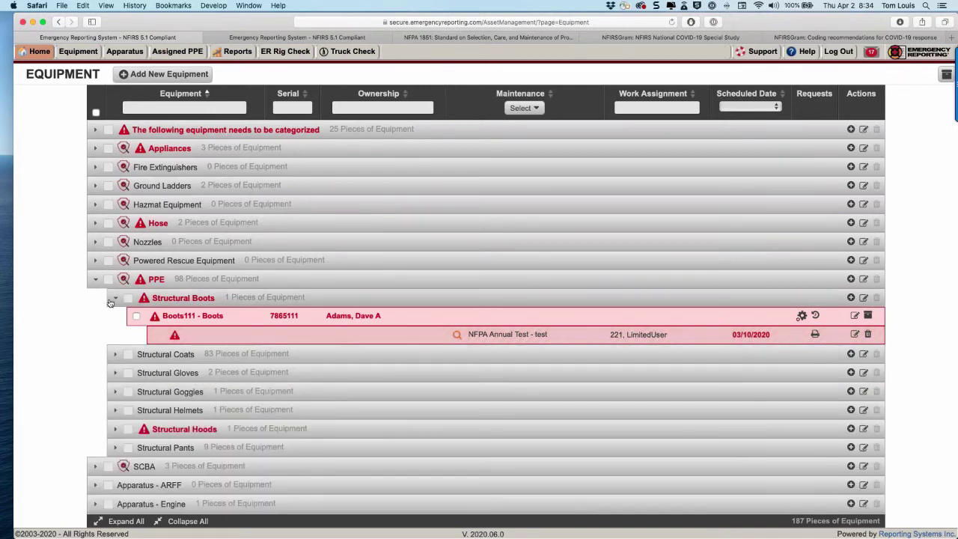
{"action": "left_click", "coordinate": [114, 299]}
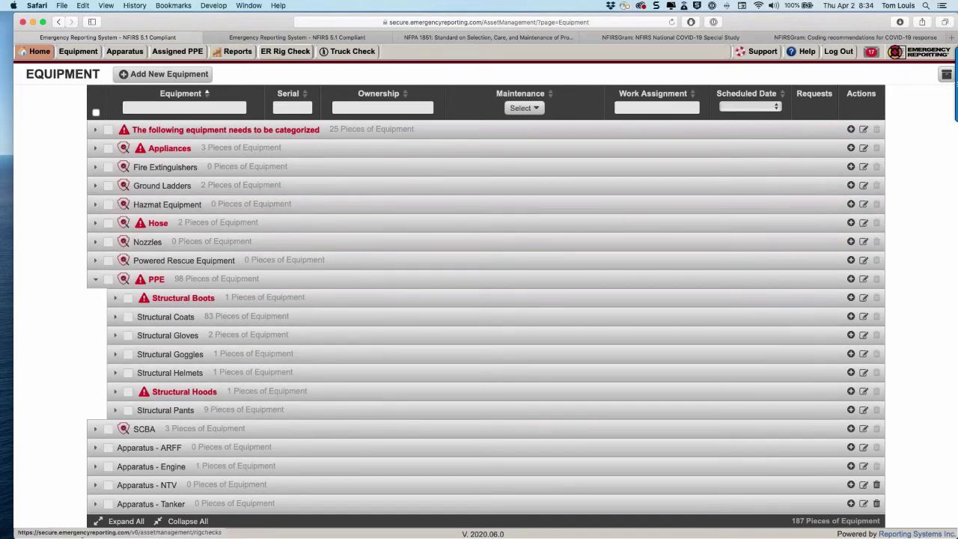
Open report 1702, Equipment Out Of Service Time for Category for Subcategory for Date Range, from the maintenance reports
{"action": "left_click", "coordinate": [233, 52]}
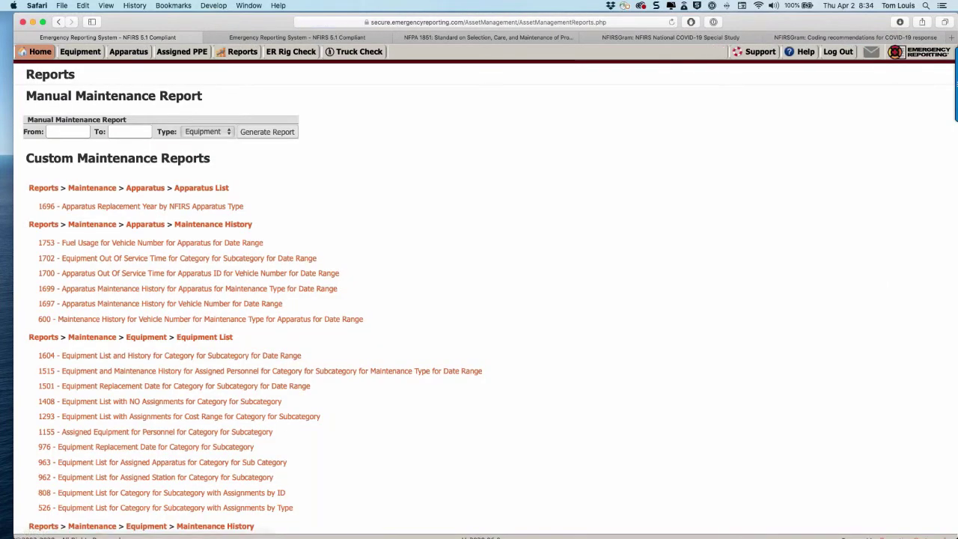
{"action": "scroll", "coordinate": [287, 212], "scroll_direction": "down", "scroll_amount": 2}
{"action": "scroll", "coordinate": [286, 212], "scroll_direction": "down", "scroll_amount": 1}
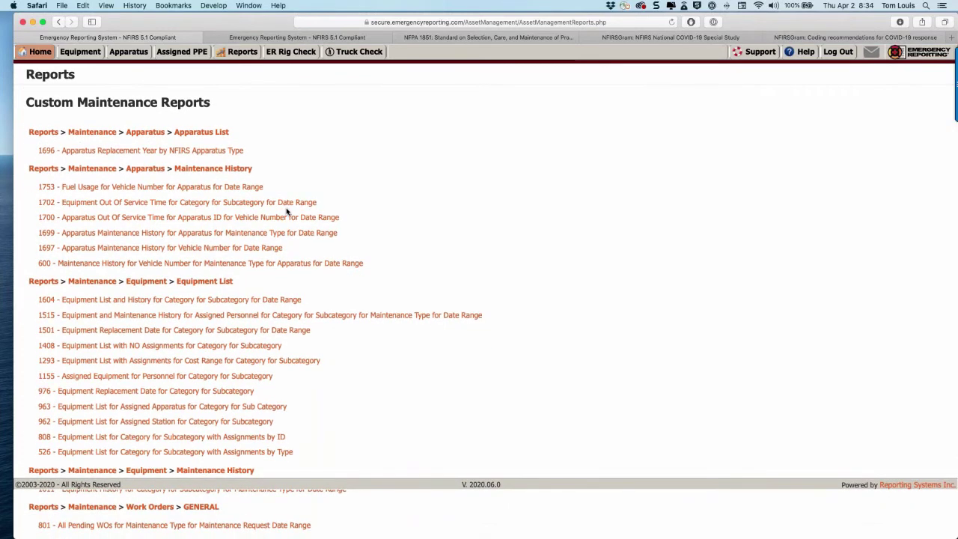
{"action": "scroll", "coordinate": [287, 212], "scroll_direction": "down", "scroll_amount": 1}
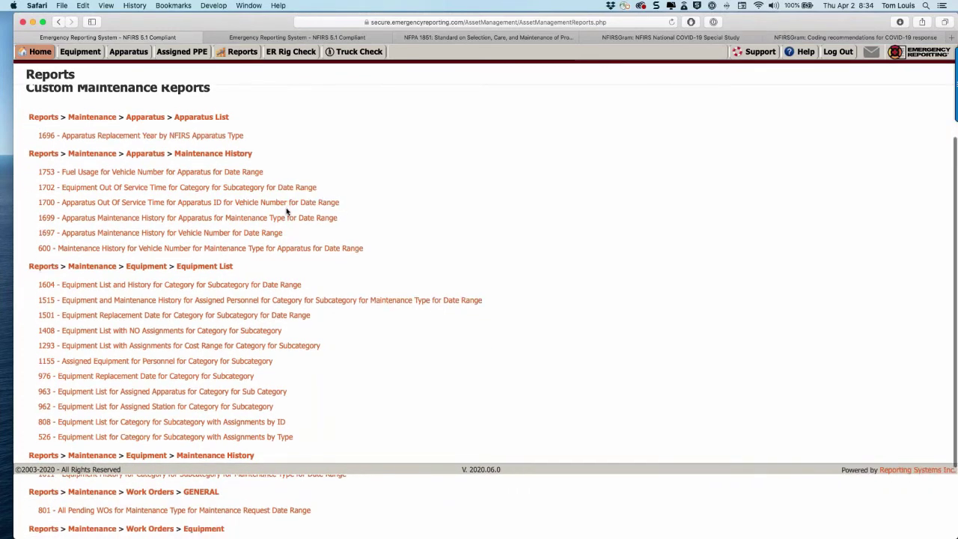
{"action": "left_click", "coordinate": [149, 188]}
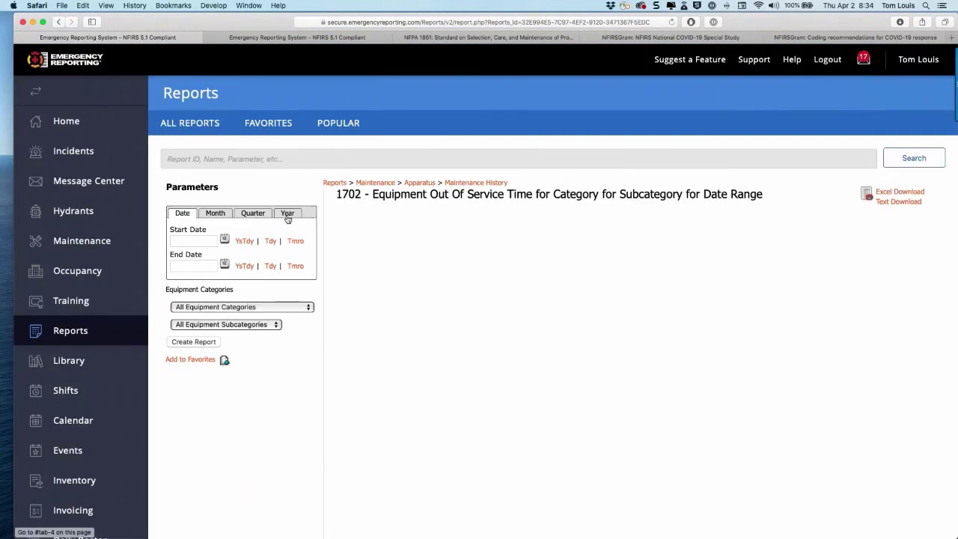
Create report 1702 for April 2020 across all equipment categories and subcategories
{"action": "left_click", "coordinate": [213, 216]}
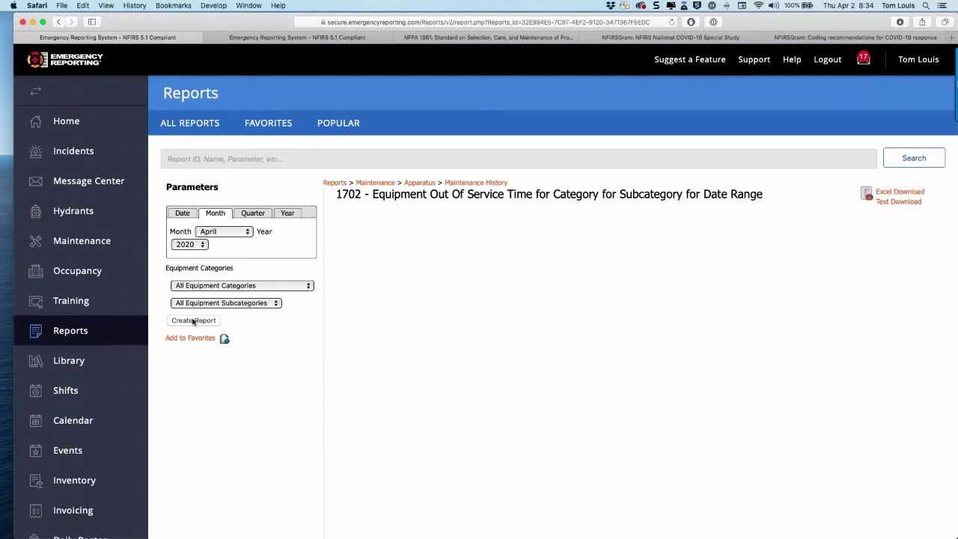
{"action": "left_click", "coordinate": [193, 320]}
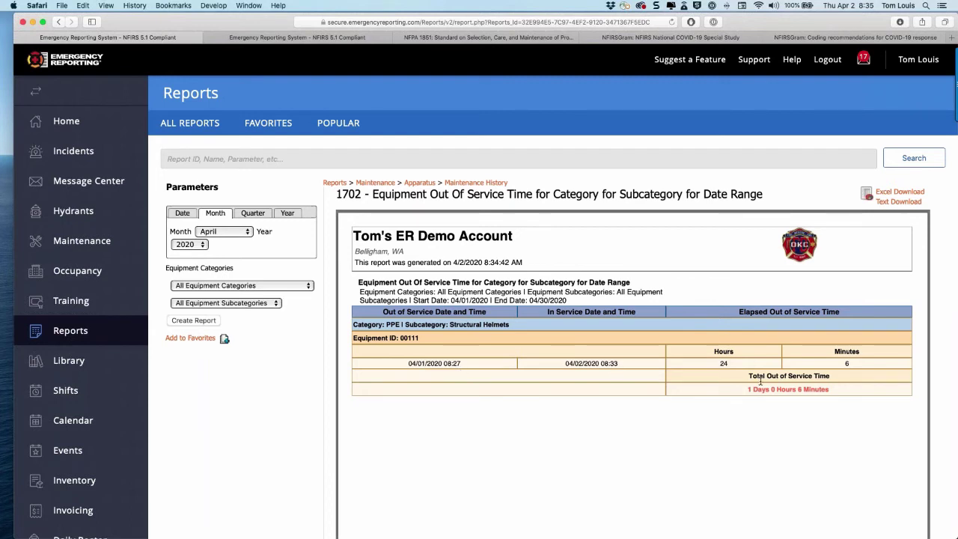
In the other account's Assigned PPE settings, view the subcategories of the A-Shift AC Turnout list and cancel without saving
{"action": "left_click", "coordinate": [273, 41]}
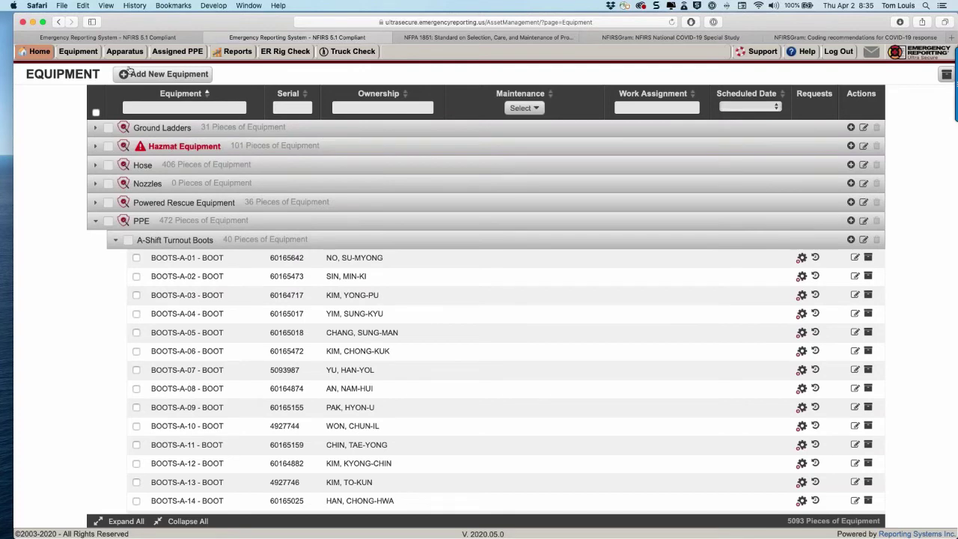
{"action": "left_click", "coordinate": [178, 57]}
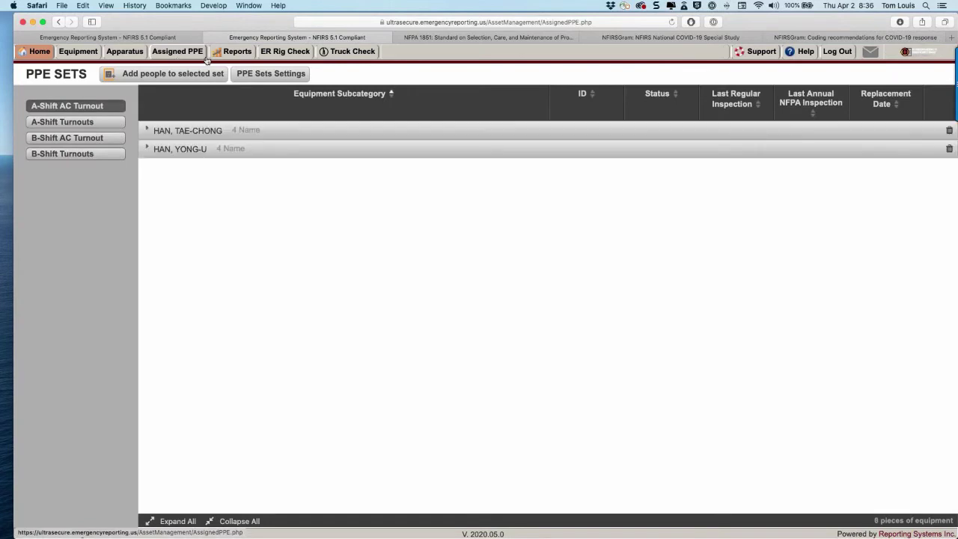
{"action": "left_click", "coordinate": [283, 75]}
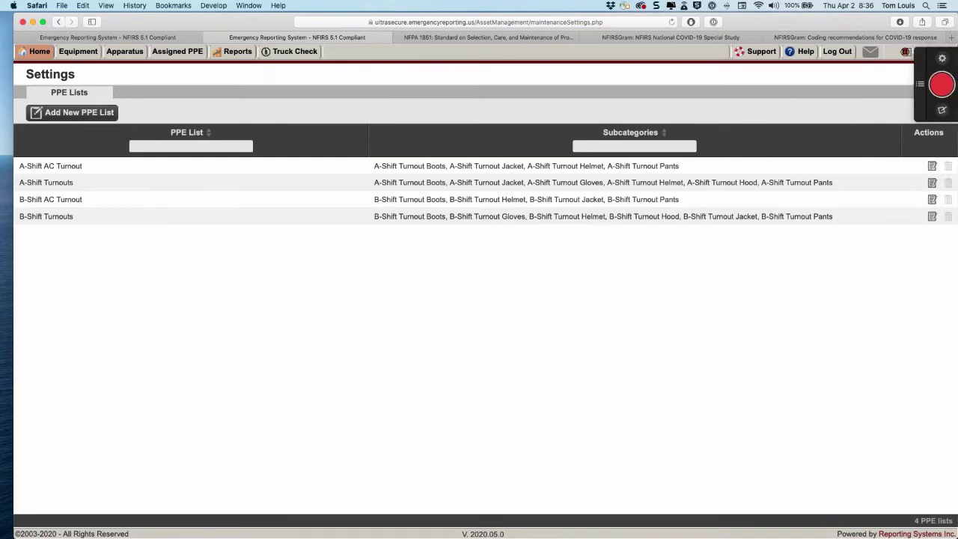
{"action": "left_click", "coordinate": [932, 167]}
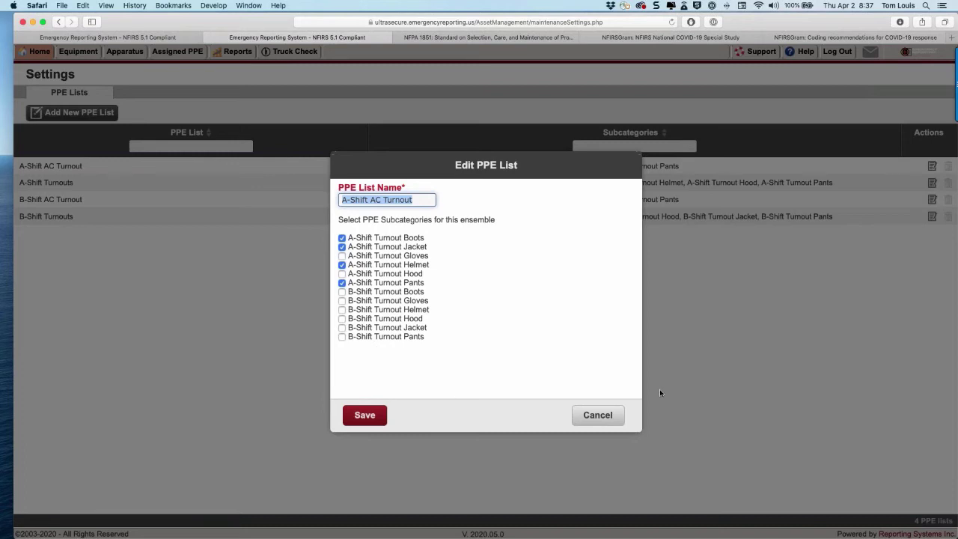
{"action": "left_click", "coordinate": [597, 418]}
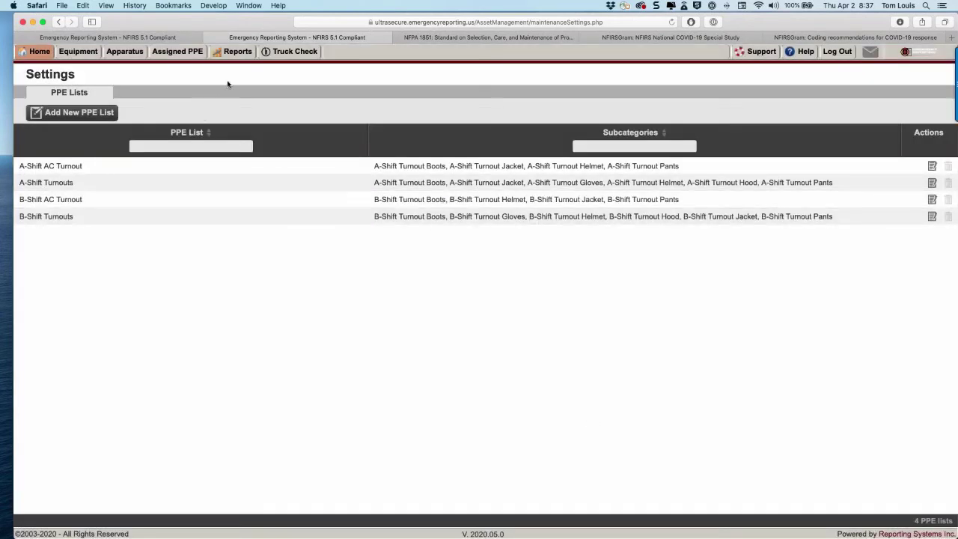
Return to the PPE sets, inspect the rank and shift filters for adding people to A-Shift AC Turnout, and cancel
{"action": "left_click", "coordinate": [177, 52]}
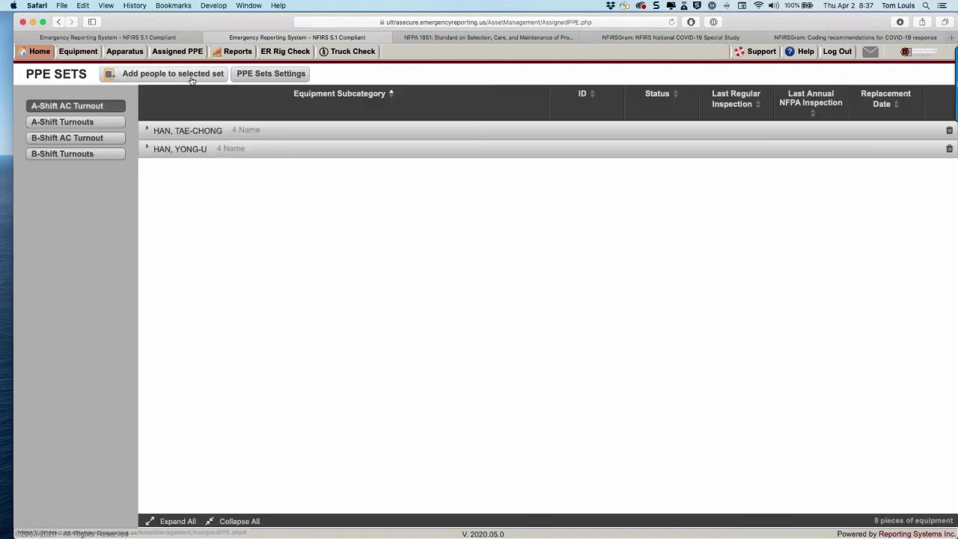
{"action": "left_click", "coordinate": [166, 75]}
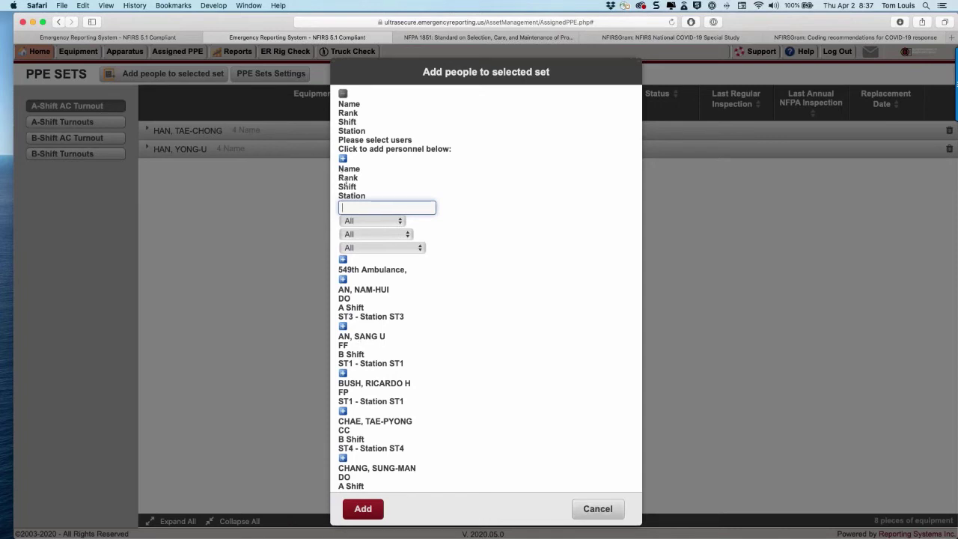
{"action": "left_click", "coordinate": [387, 222]}
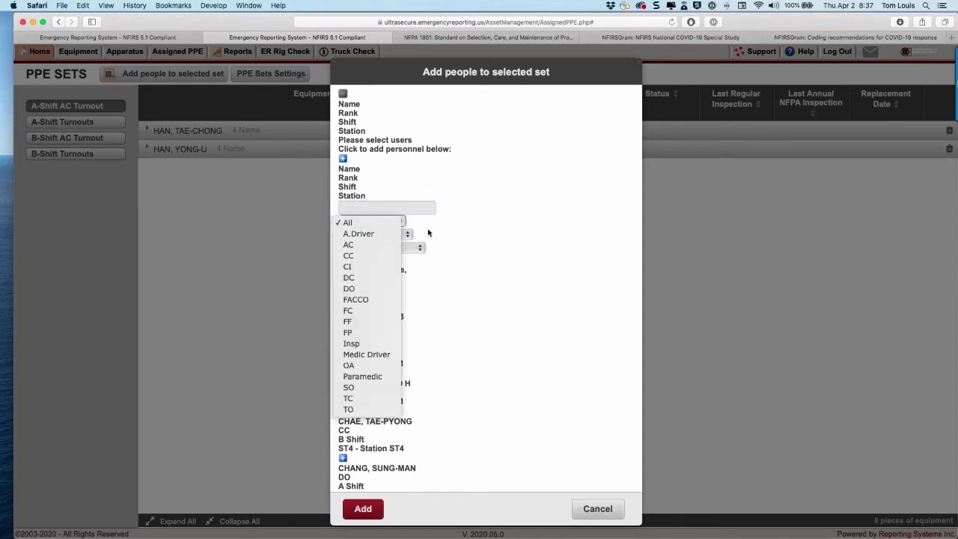
{"action": "left_click", "coordinate": [388, 222]}
{"action": "left_click", "coordinate": [400, 235]}
{"action": "left_click", "coordinate": [457, 238]}
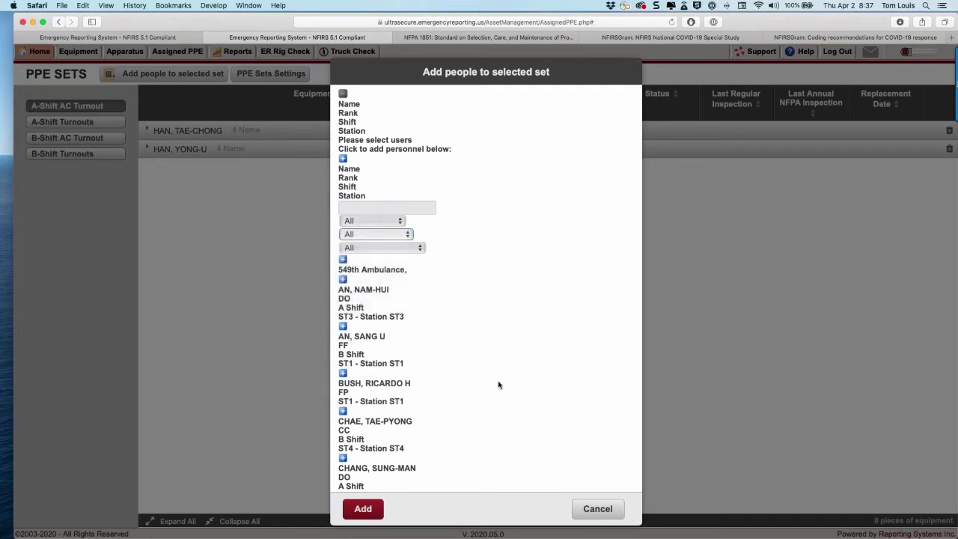
{"action": "left_click", "coordinate": [599, 509]}
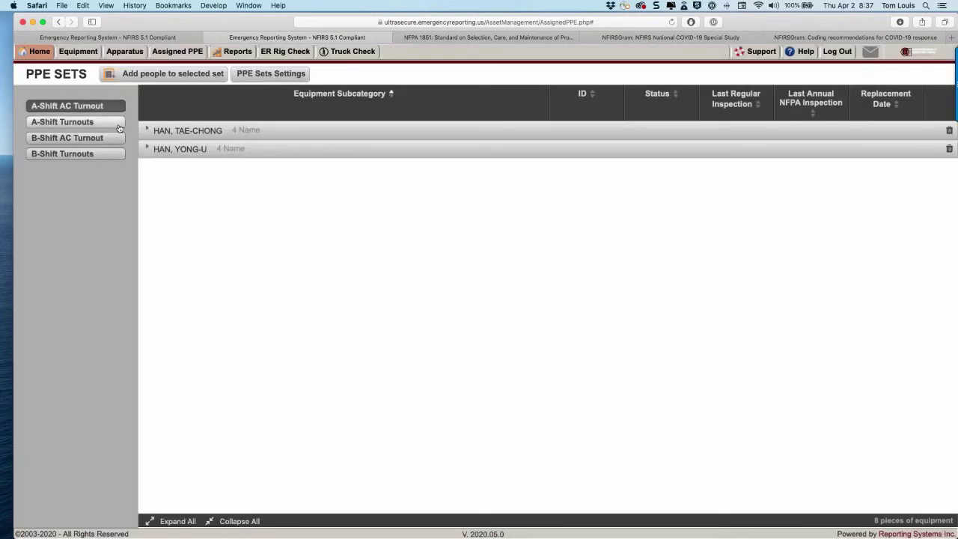
Review the fully expanded A-Shift Turnouts set, and open the BOOTS-A-08 link in a separate tab before returning to the set
{"action": "left_click", "coordinate": [84, 127]}
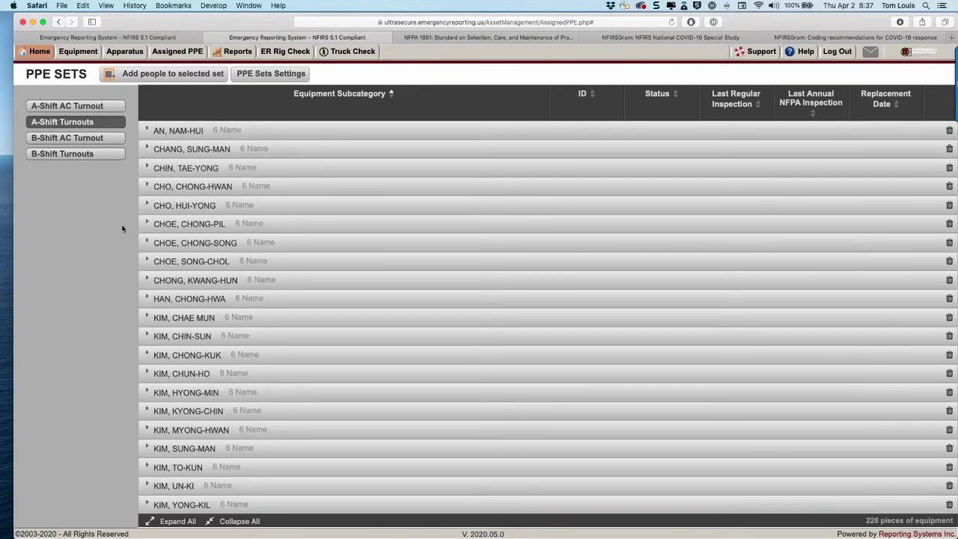
{"action": "left_click", "coordinate": [176, 521]}
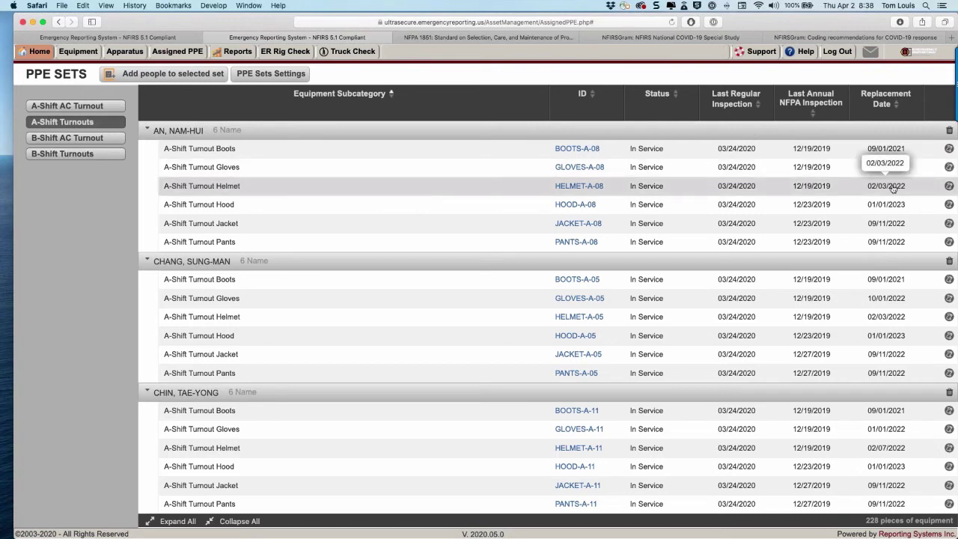
{"action": "right_click", "coordinate": [575, 151]}
{"action": "left_click", "coordinate": [599, 158]}
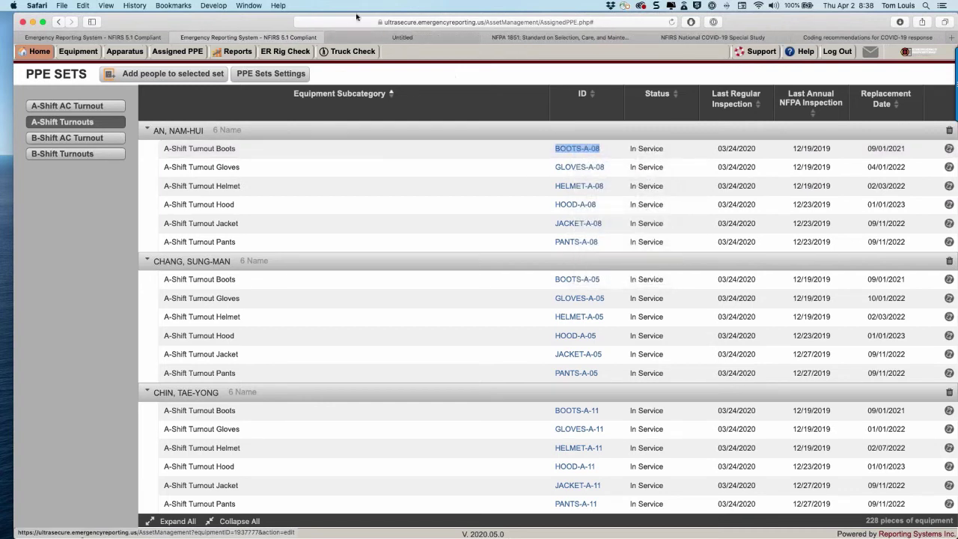
{"action": "left_click", "coordinate": [377, 39]}
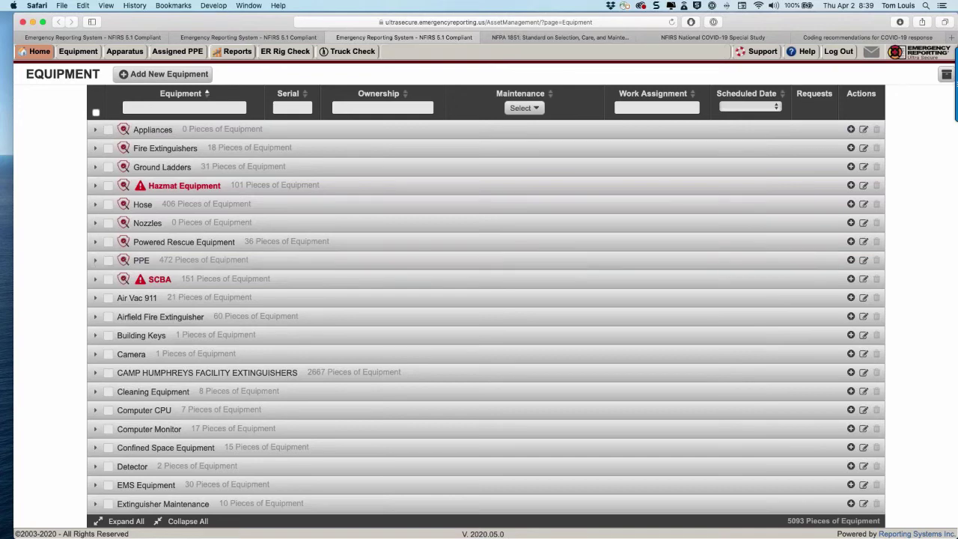
{"action": "left_click", "coordinate": [239, 38]}
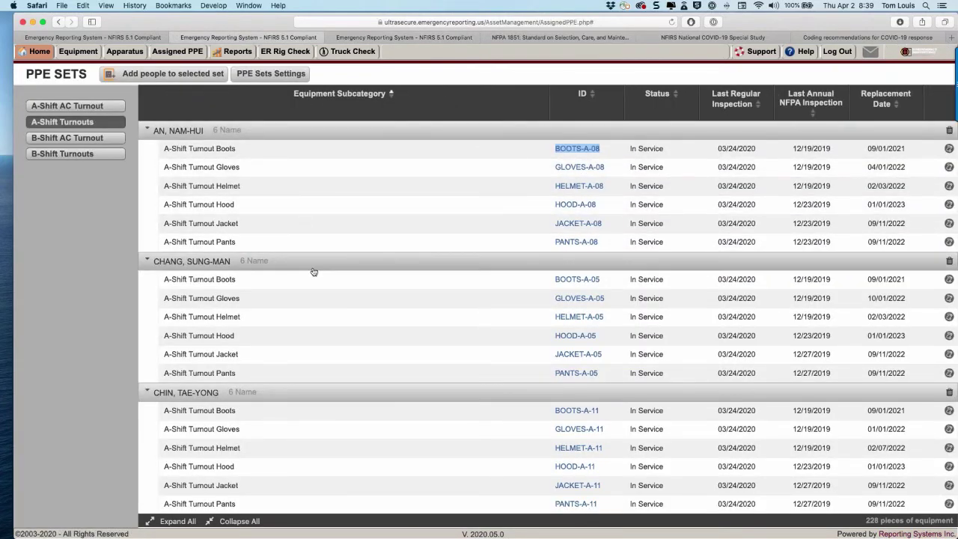
Open the Analytics safety dashboard and look over its NFPA1500 compliance gauges
{"action": "mouse_move", "coordinate": [36, 57]}
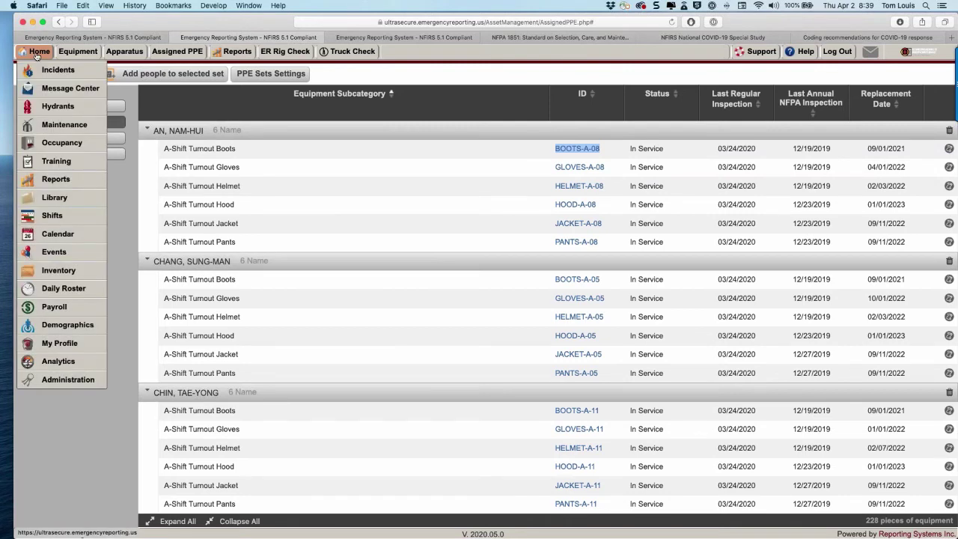
{"action": "left_click", "coordinate": [58, 361]}
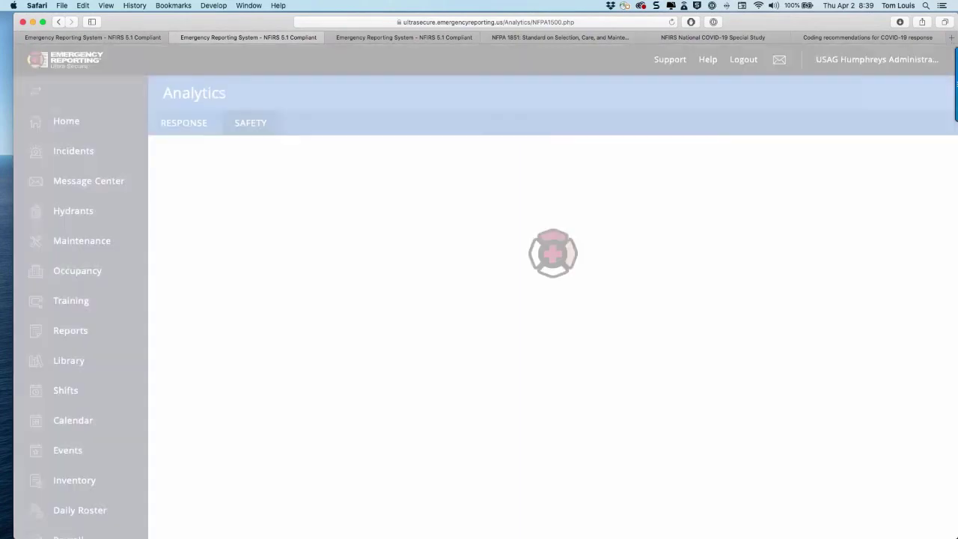
{"action": "scroll", "coordinate": [401, 131], "scroll_direction": "down", "scroll_amount": 1}
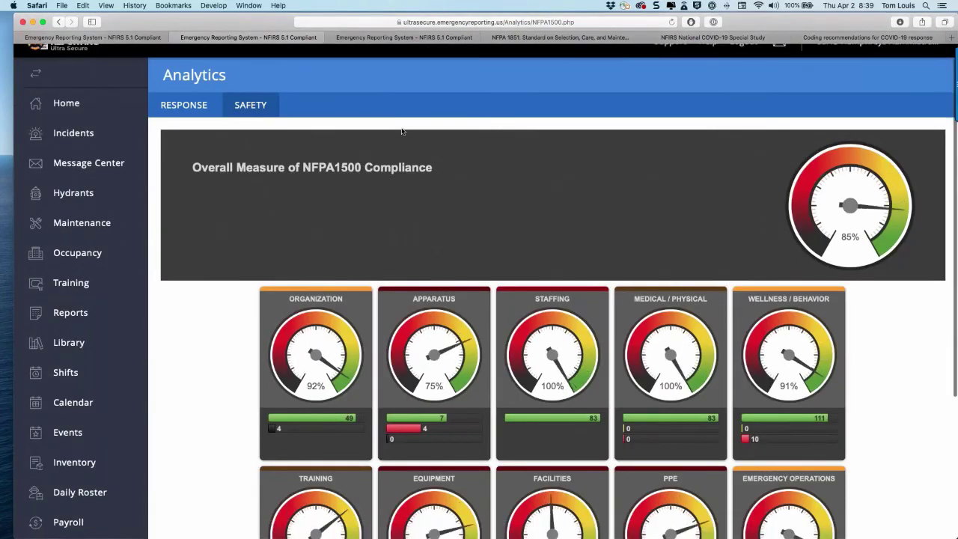
{"action": "scroll", "coordinate": [401, 131], "scroll_direction": "down", "scroll_amount": 5}
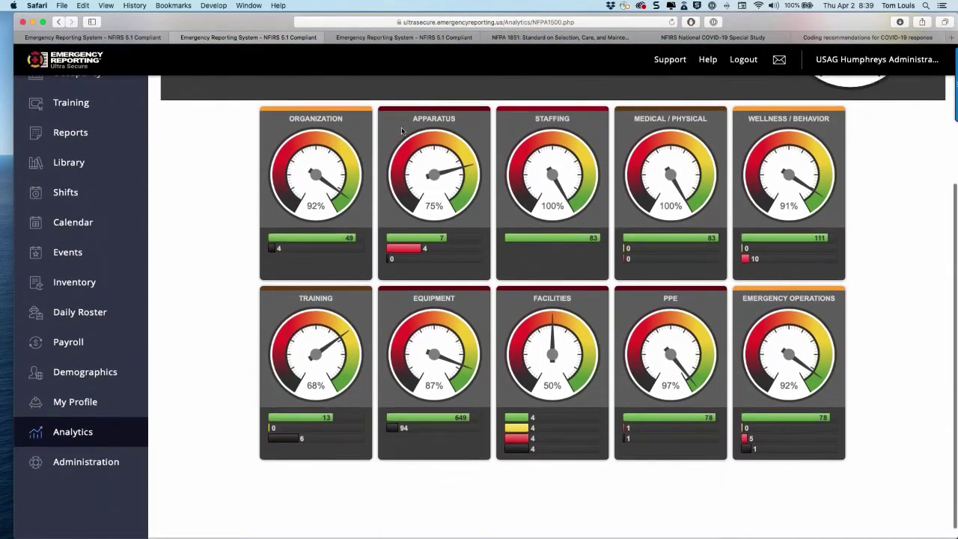
{"action": "scroll", "coordinate": [401, 132], "scroll_direction": "up", "scroll_amount": 4}
{"action": "scroll", "coordinate": [527, 302], "scroll_direction": "down", "scroll_amount": 1}
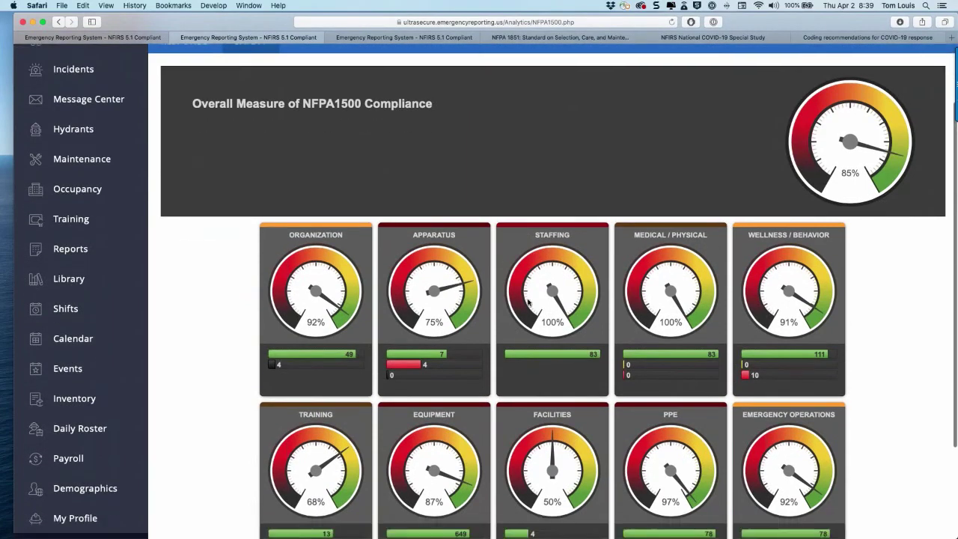
{"action": "scroll", "coordinate": [527, 302], "scroll_direction": "down", "scroll_amount": 3}
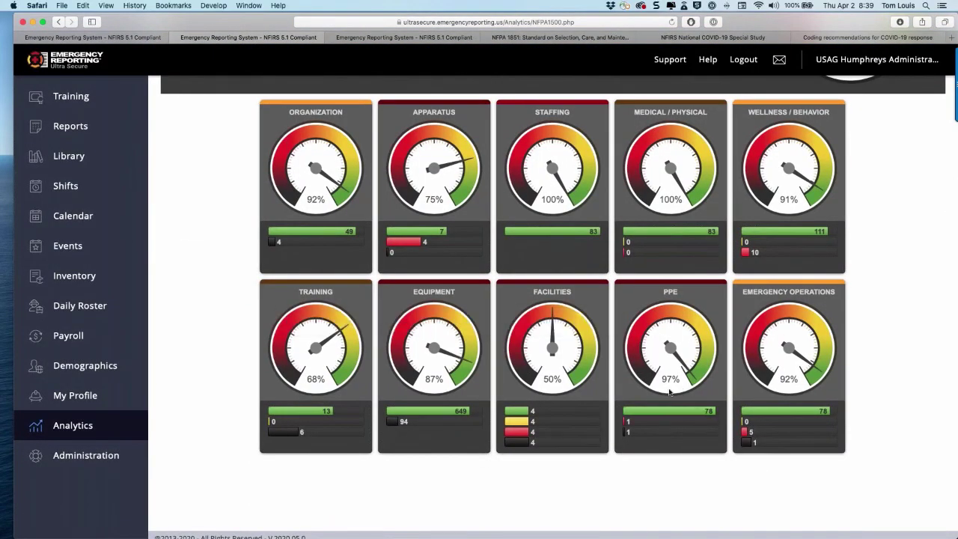
Inspect the B-Shift Turnouts set behind the PPE gauge's out-of-service or past-replacement entry, then return to the dashboard
{"action": "mouse_move", "coordinate": [640, 436]}
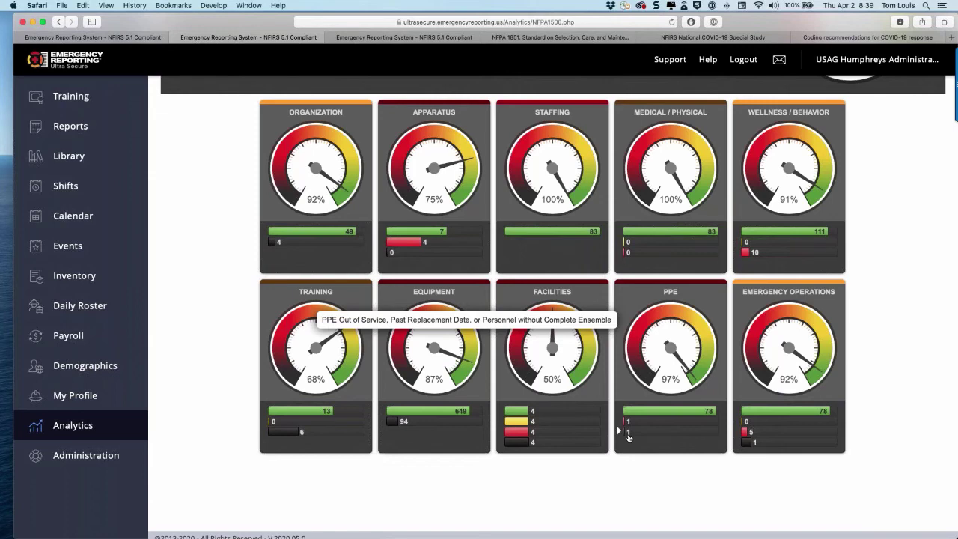
{"action": "left_click", "coordinate": [627, 432]}
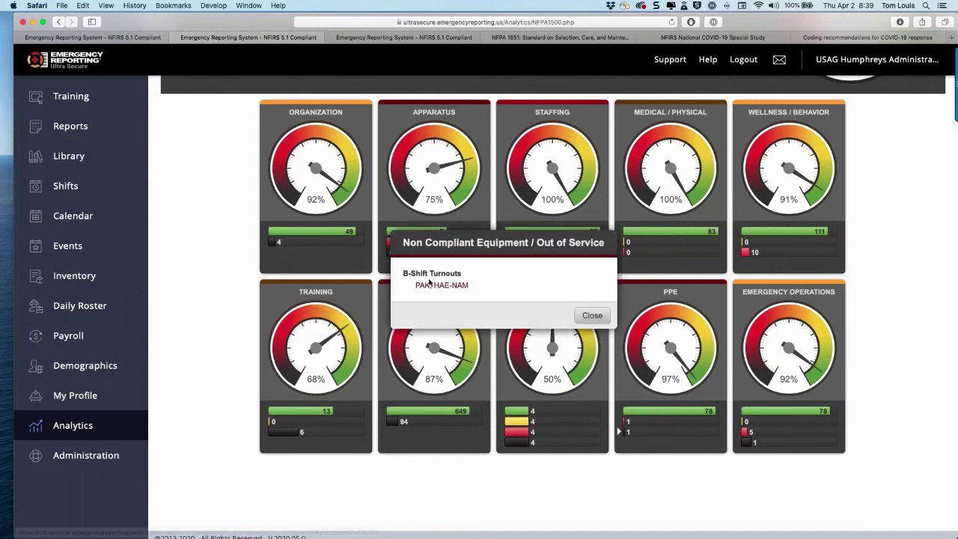
{"action": "left_click", "coordinate": [449, 287]}
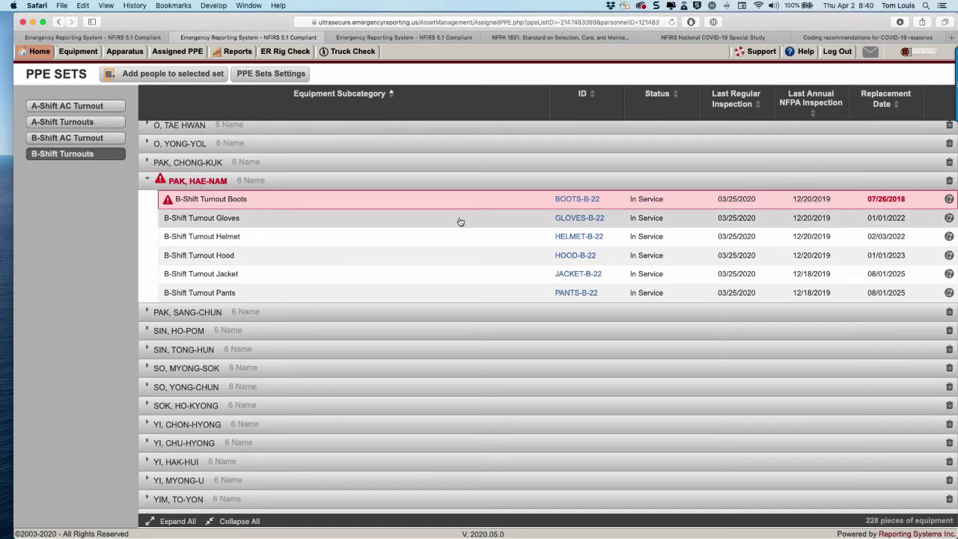
{"action": "left_click", "coordinate": [59, 23]}
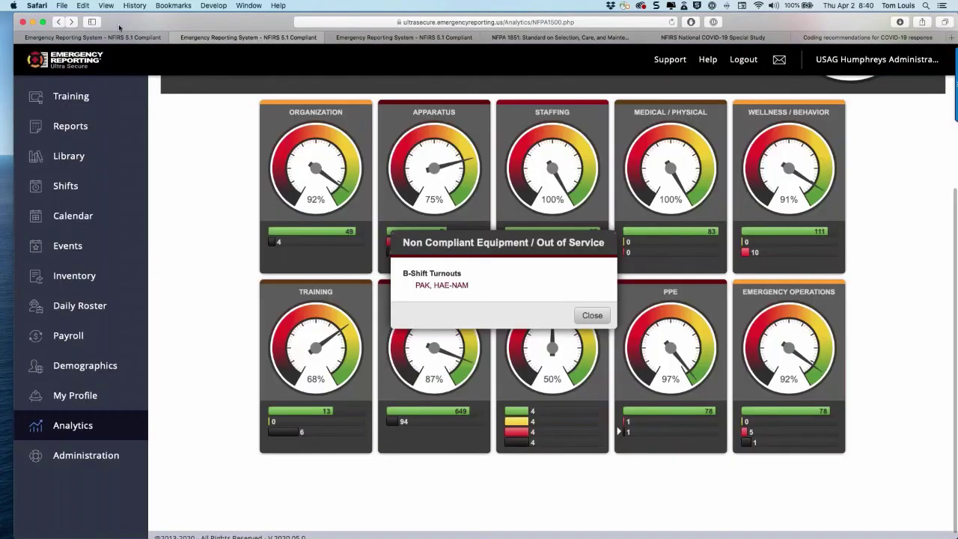
{"action": "left_click", "coordinate": [586, 314]}
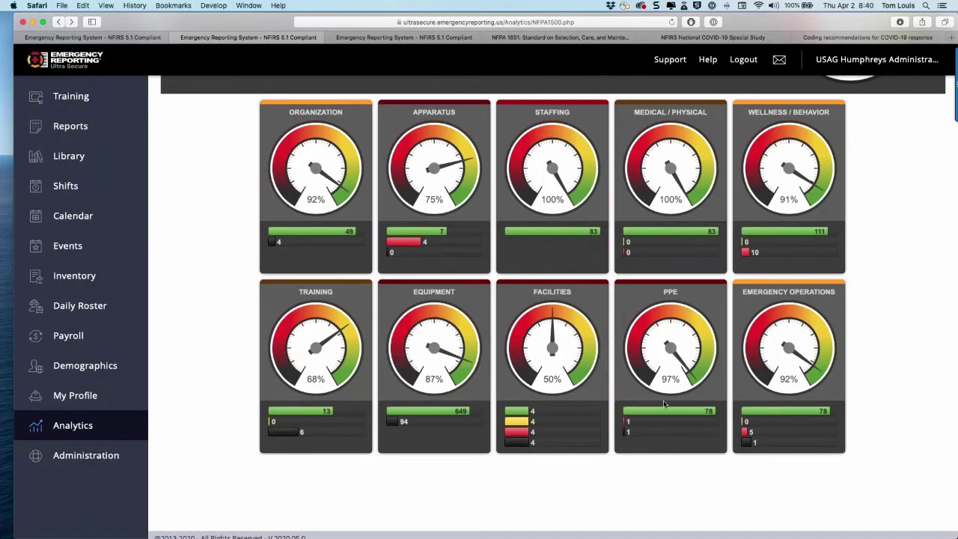
Inspect the B-Shift Turnouts set behind the PPE gauge's missing inspection or annual test entry, then return to the dashboard
{"action": "mouse_move", "coordinate": [625, 425]}
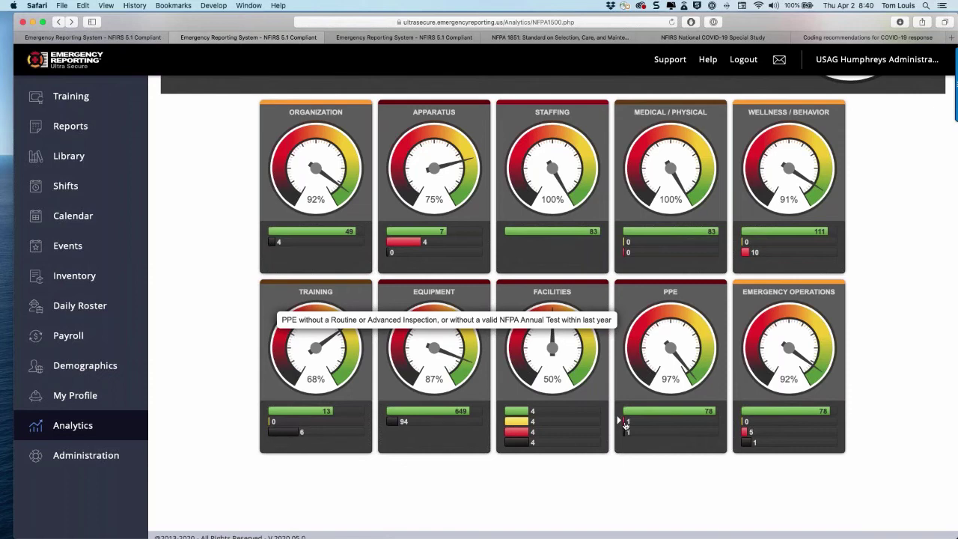
{"action": "left_click", "coordinate": [625, 425]}
{"action": "left_click", "coordinate": [571, 312]}
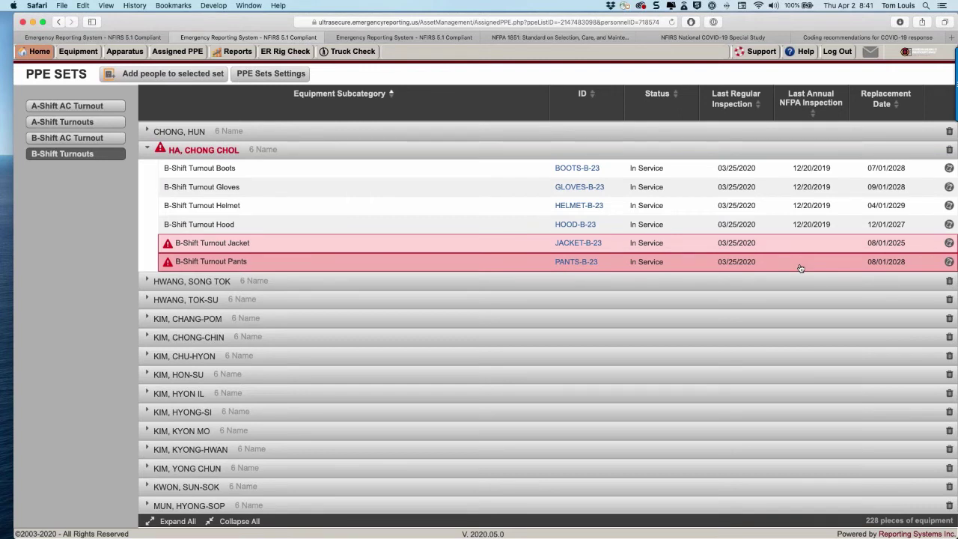
{"action": "mouse_move", "coordinate": [39, 51]}
{"action": "left_click", "coordinate": [67, 360]}
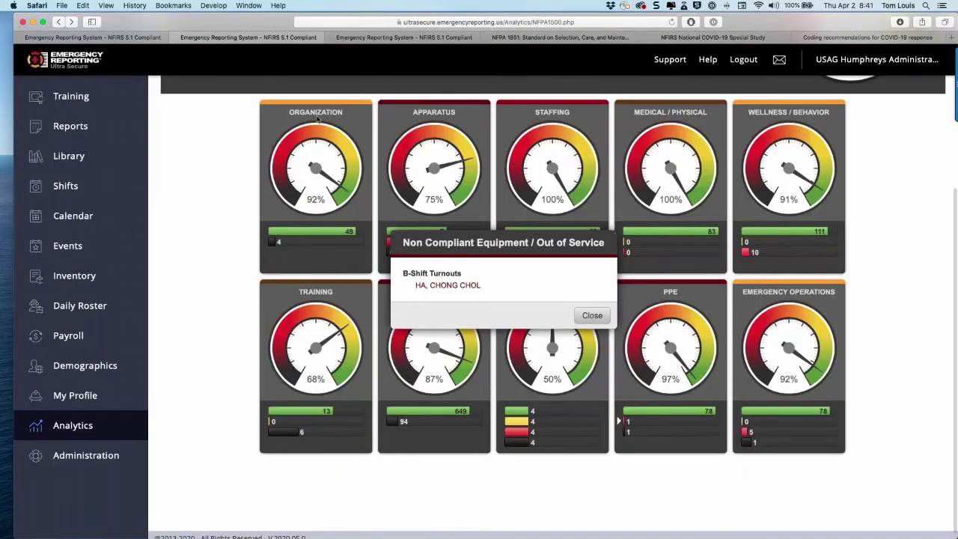
{"action": "left_click", "coordinate": [578, 316]}
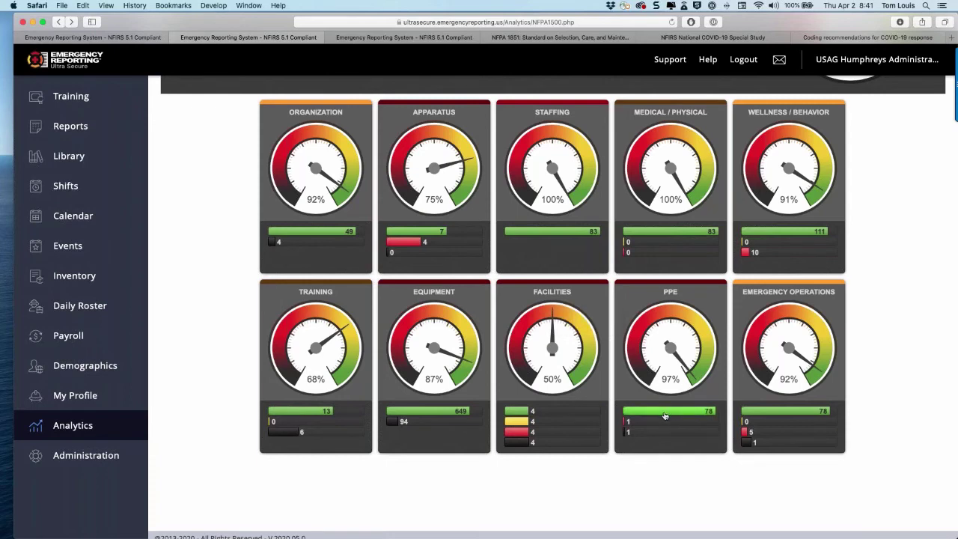
Open the list of personnel counted as Compliant PPE on the dashboard's PPE gauge
{"action": "scroll", "coordinate": [665, 416], "scroll_direction": "up", "scroll_amount": 5}
{"action": "scroll", "coordinate": [664, 416], "scroll_direction": "down", "scroll_amount": 1}
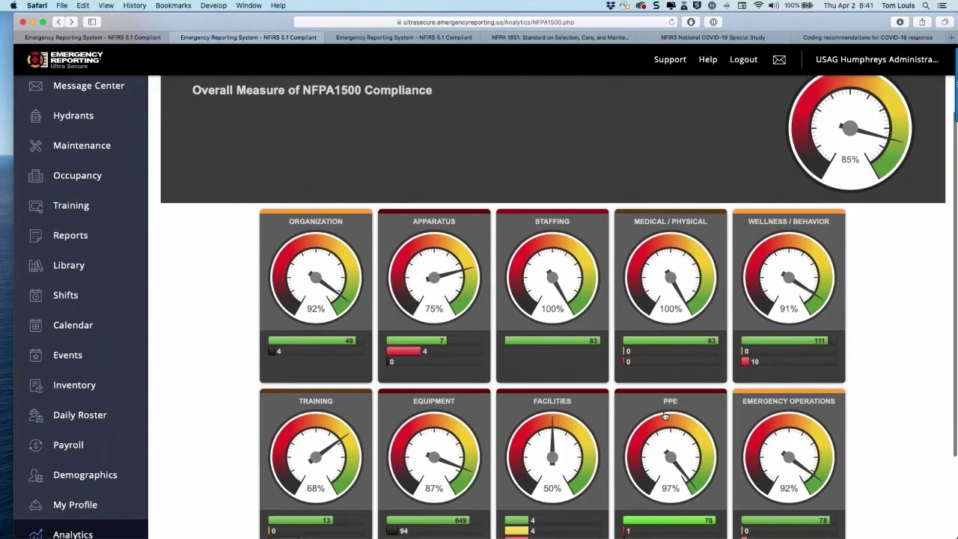
{"action": "key", "text": "super+minus"}
{"action": "key", "text": "super+minus"}
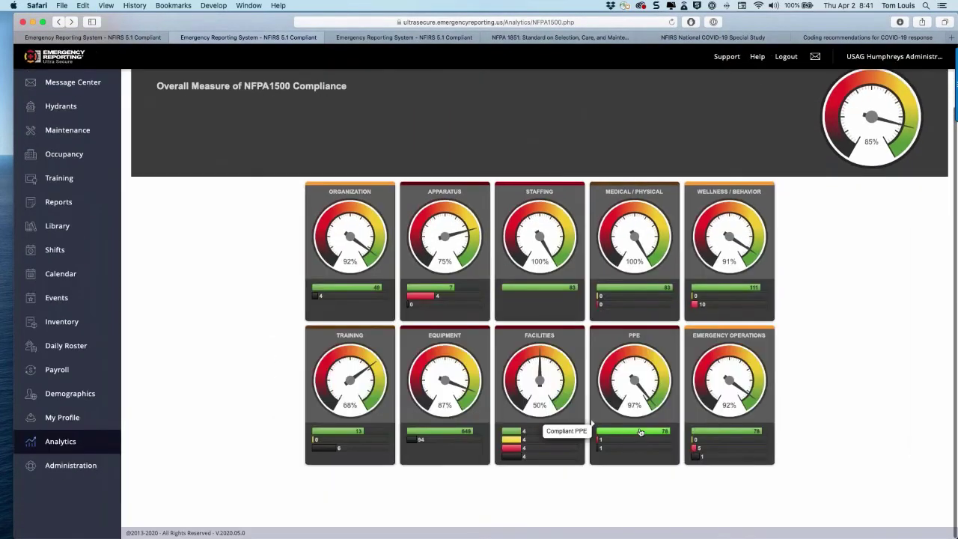
{"action": "left_click", "coordinate": [625, 432]}
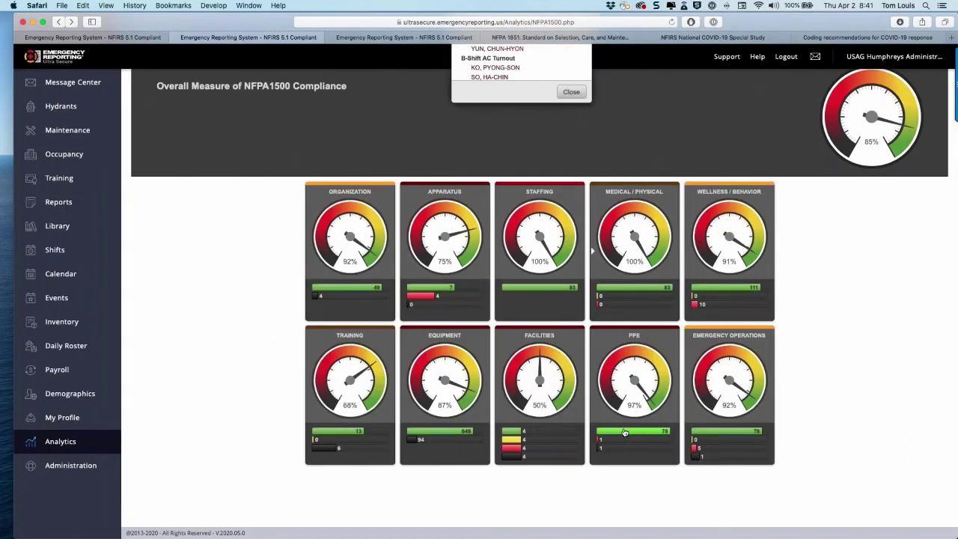
Close the Compliant PPE personnel list and enlarge the page to look over the NFPA1500 compliance gauges
{"action": "scroll", "coordinate": [625, 433], "scroll_direction": "up", "scroll_amount": 3}
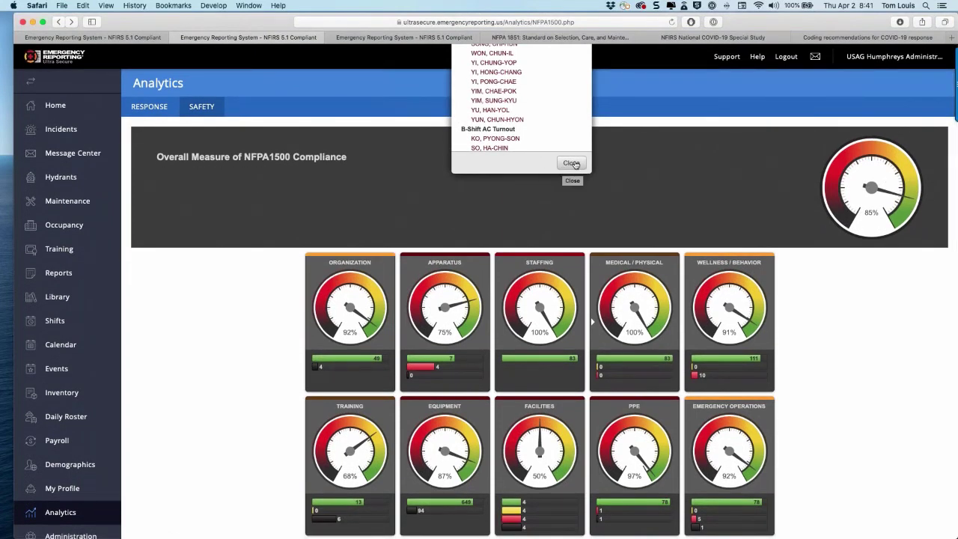
{"action": "left_click", "coordinate": [569, 163]}
{"action": "scroll", "coordinate": [588, 242], "scroll_direction": "down", "scroll_amount": 3}
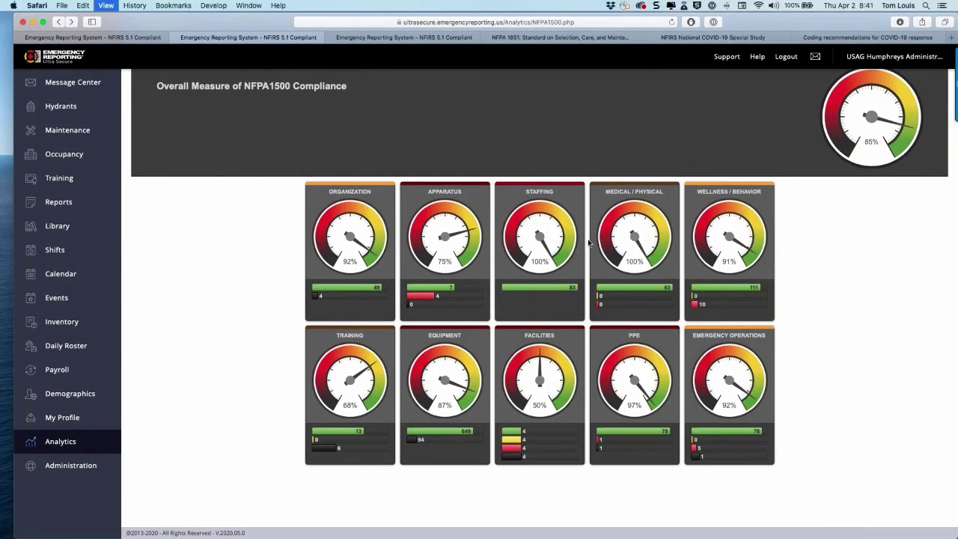
{"action": "key", "text": "super+plus"}
{"action": "key", "text": "super+plus"}
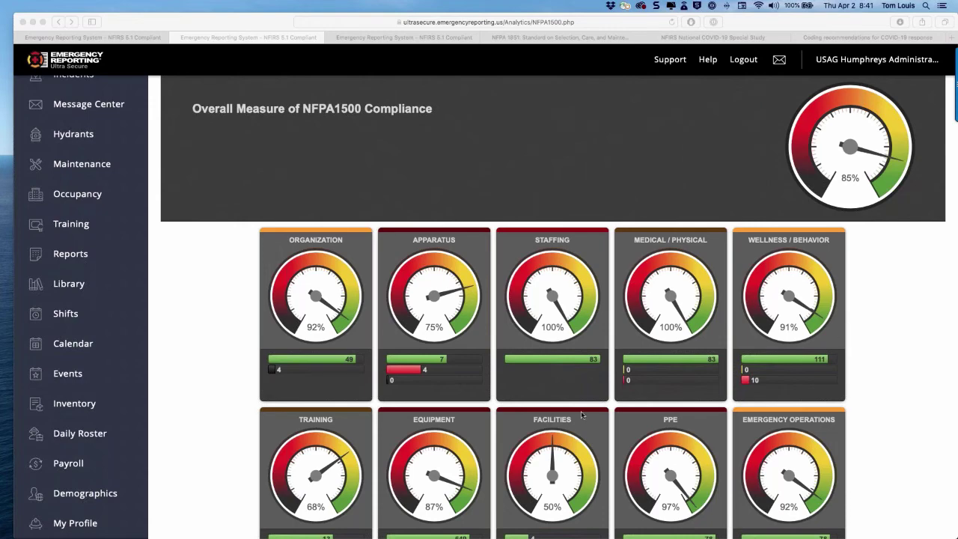
{"action": "scroll", "coordinate": [581, 411], "scroll_direction": "down", "scroll_amount": 3}
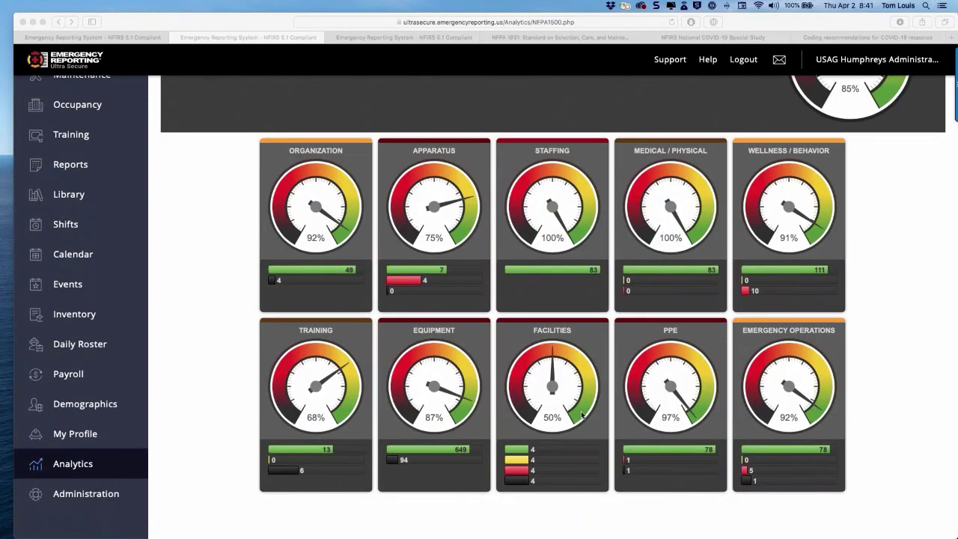
{"action": "scroll", "coordinate": [208, 257], "scroll_direction": "up", "scroll_amount": 5}
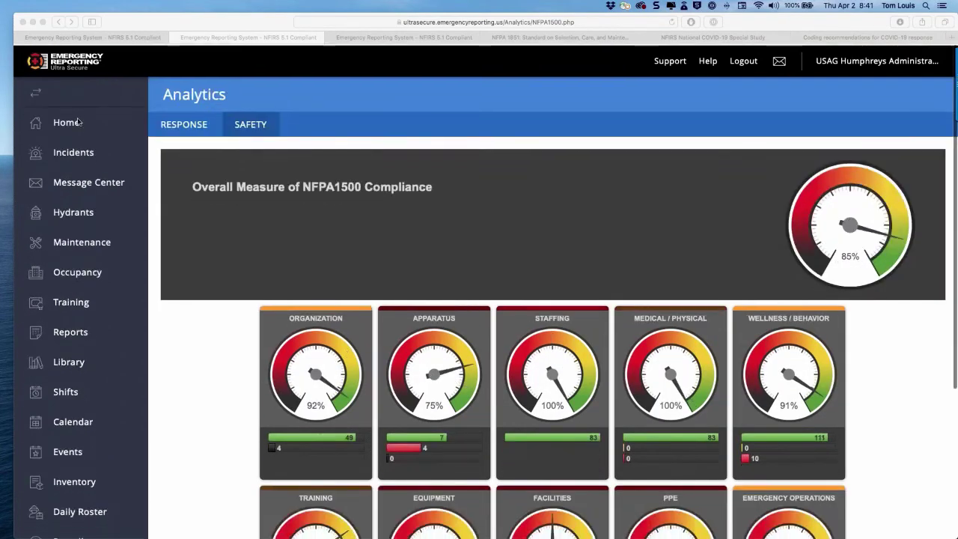
Visit the home dashboard and reopen the Analytics safety dashboard at its PPE gauge
{"action": "left_click", "coordinate": [66, 121]}
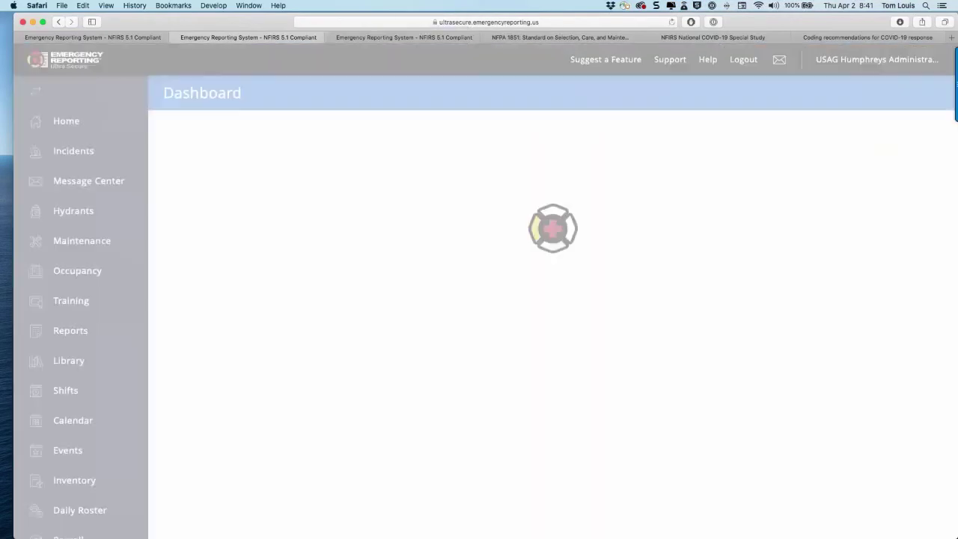
{"action": "scroll", "coordinate": [71, 167], "scroll_direction": "down", "scroll_amount": 5}
{"action": "scroll", "coordinate": [71, 240], "scroll_direction": "up", "scroll_amount": 2}
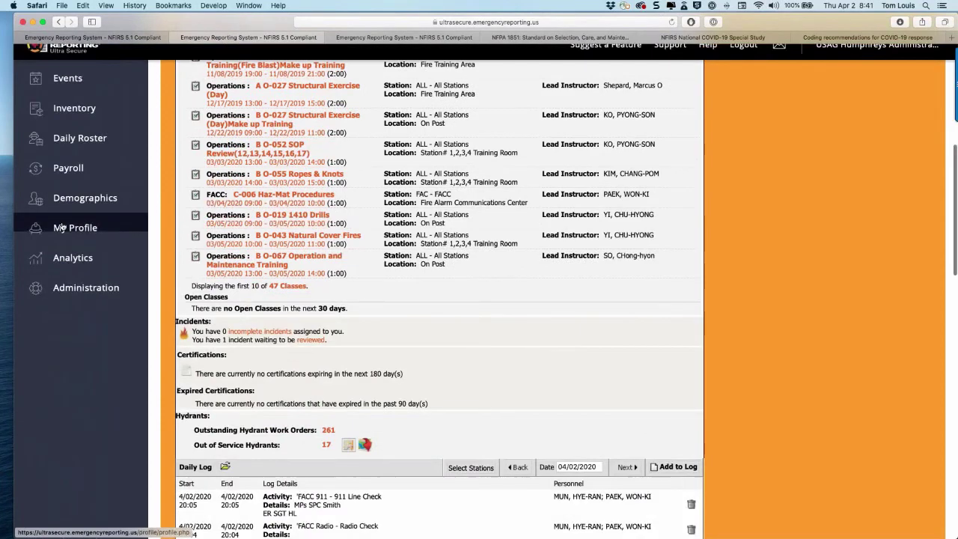
{"action": "left_click", "coordinate": [71, 251]}
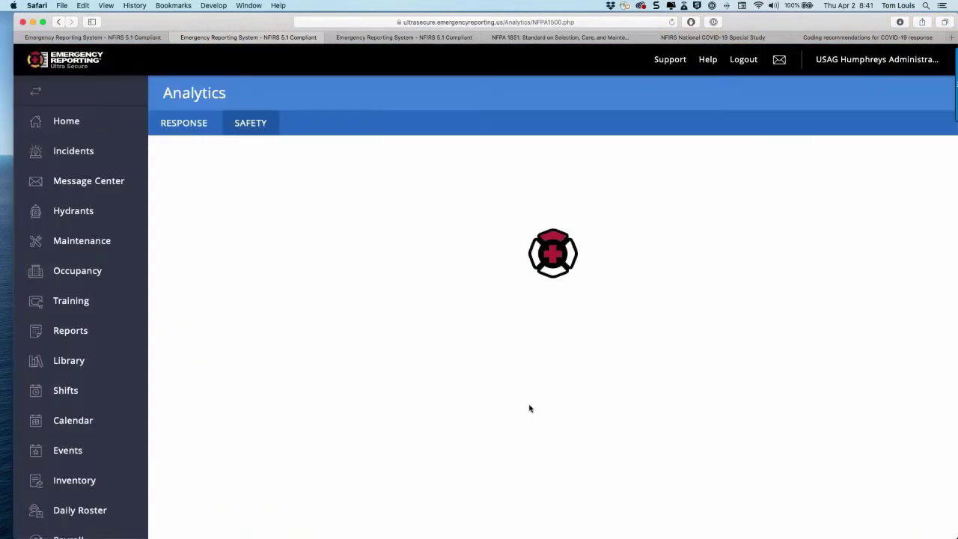
{"action": "scroll", "coordinate": [529, 408], "scroll_direction": "down", "scroll_amount": 3}
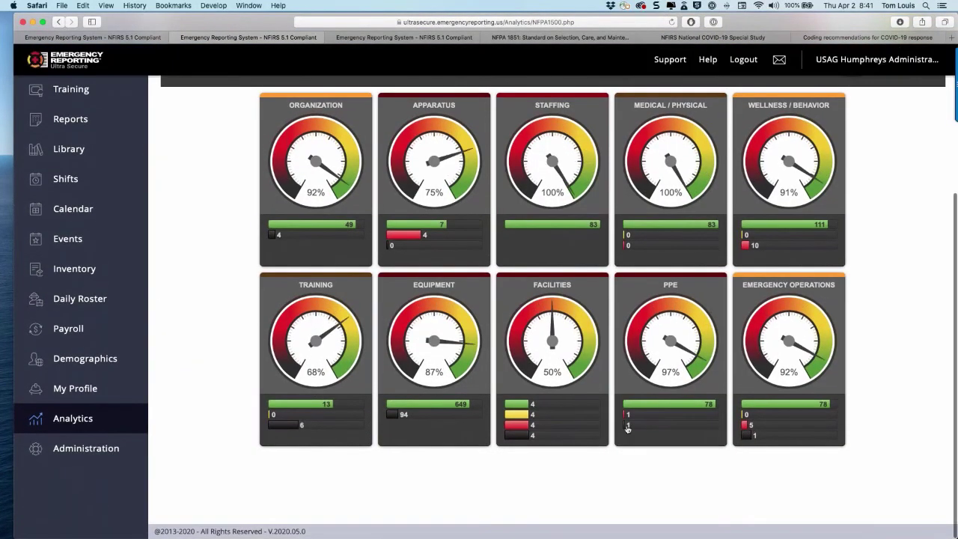
Check the personnel listed as Non Compliant Equipment / Out of Service on the PPE gauge, then close the list
{"action": "left_click", "coordinate": [627, 425]}
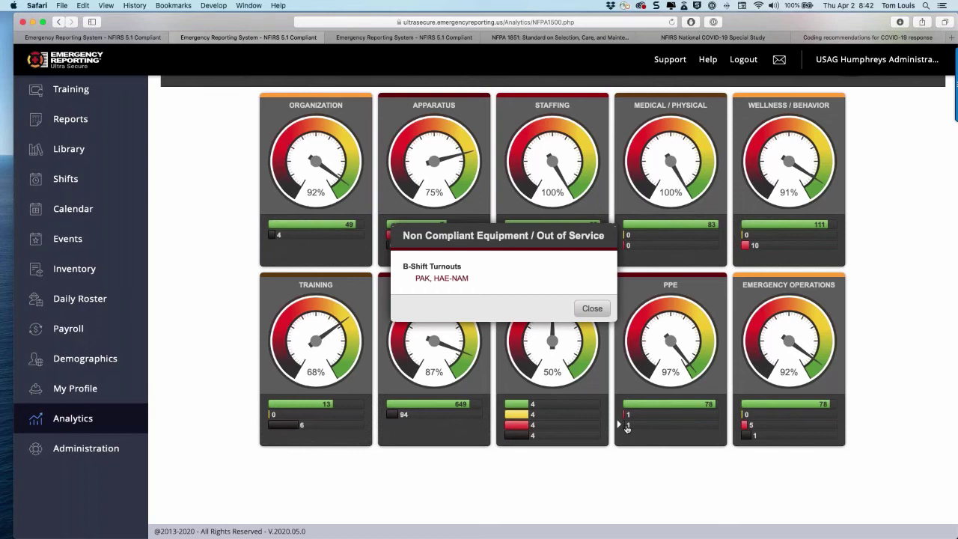
{"action": "left_click", "coordinate": [591, 309]}
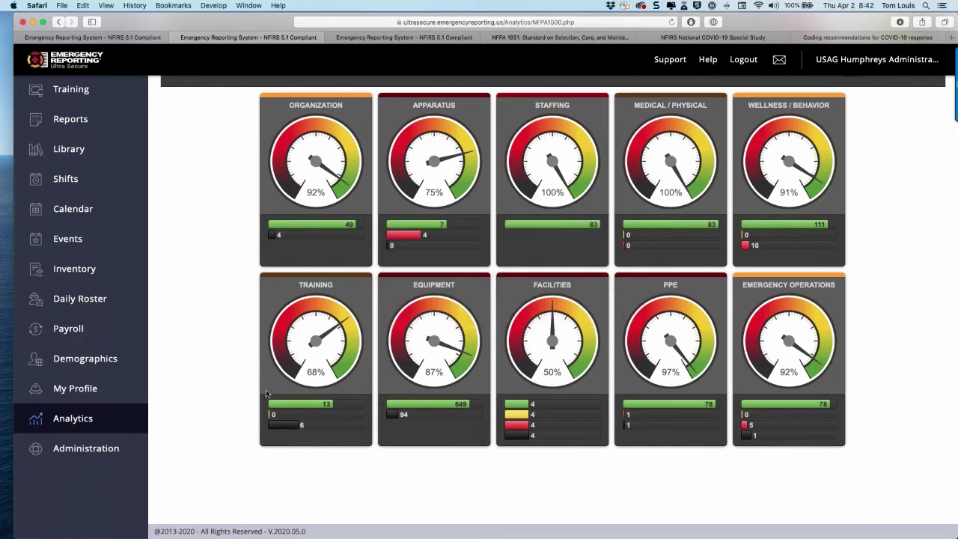
{"action": "scroll", "coordinate": [267, 393], "scroll_direction": "down", "scroll_amount": 1}
{"action": "scroll", "coordinate": [266, 393], "scroll_direction": "up", "scroll_amount": 1}
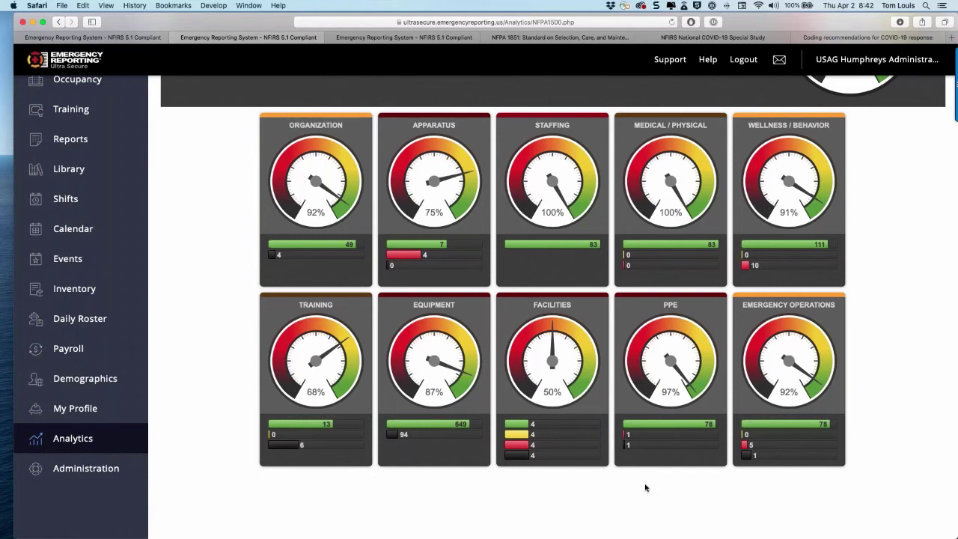
Glance at the equipment out-of-service time report in the demo account's browser tab, then return to the safety dashboard
{"action": "scroll", "coordinate": [645, 488], "scroll_direction": "up", "scroll_amount": 2}
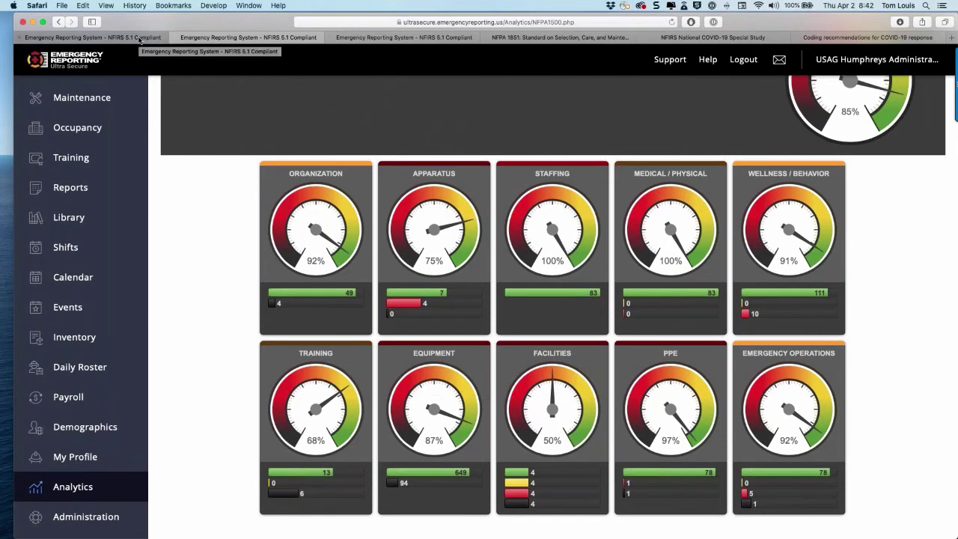
{"action": "left_click", "coordinate": [139, 38]}
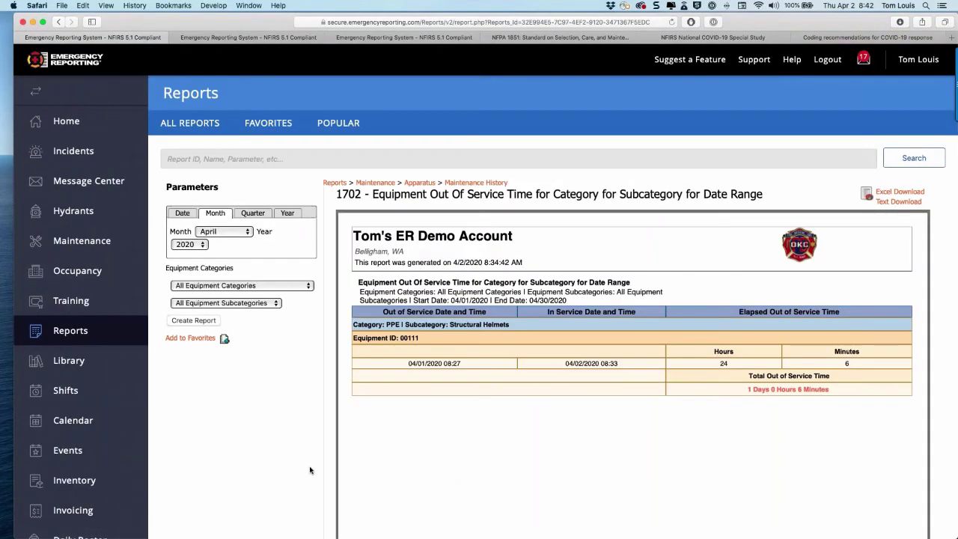
{"action": "left_click", "coordinate": [217, 42]}
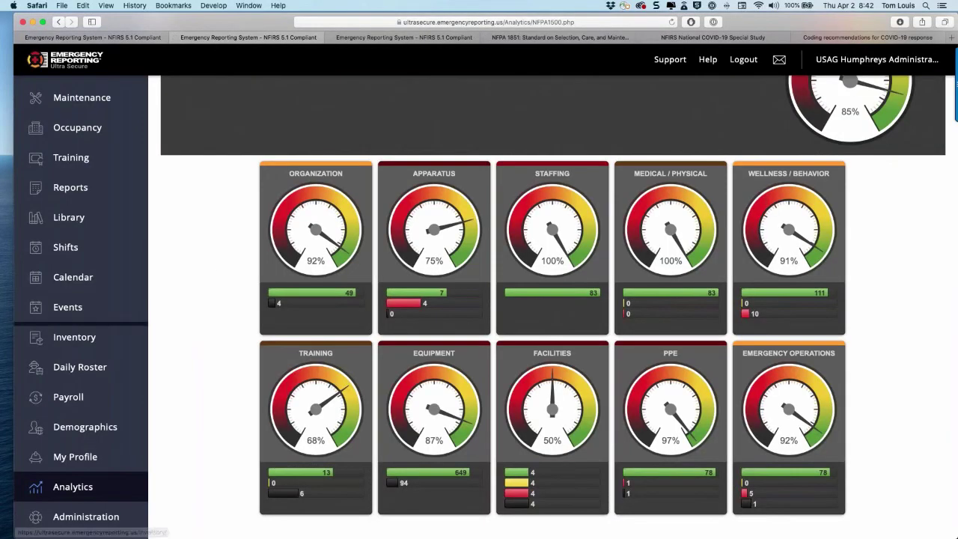
{"action": "scroll", "coordinate": [159, 321], "scroll_direction": "down", "scroll_amount": 2}
{"action": "scroll", "coordinate": [79, 337], "scroll_direction": "up", "scroll_amount": 5}
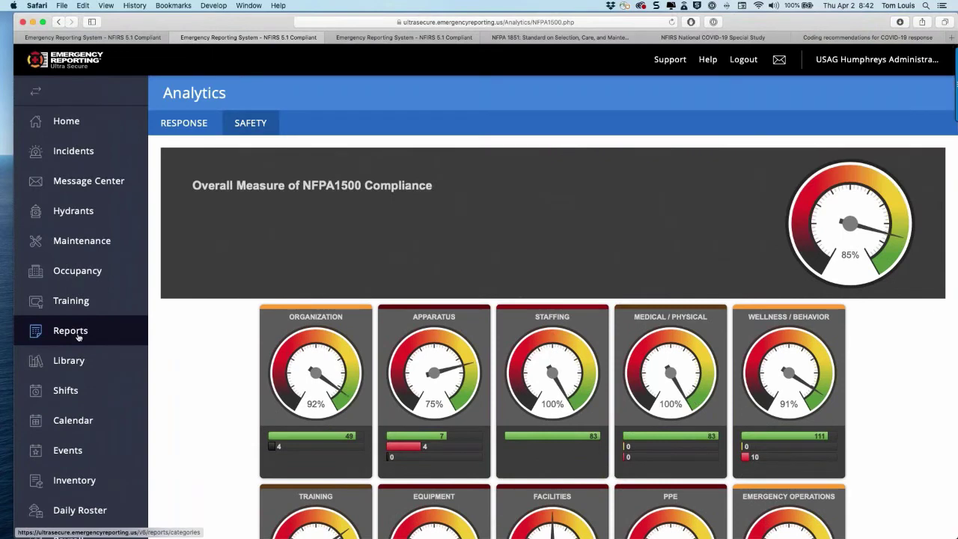
Open the Maintenance category in the Reports module
{"action": "left_click", "coordinate": [75, 361]}
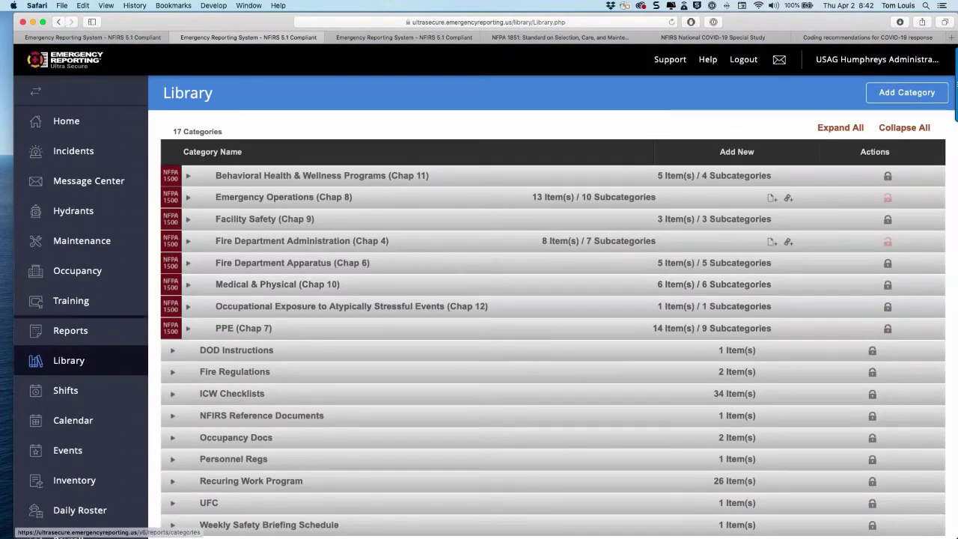
{"action": "left_click", "coordinate": [69, 331]}
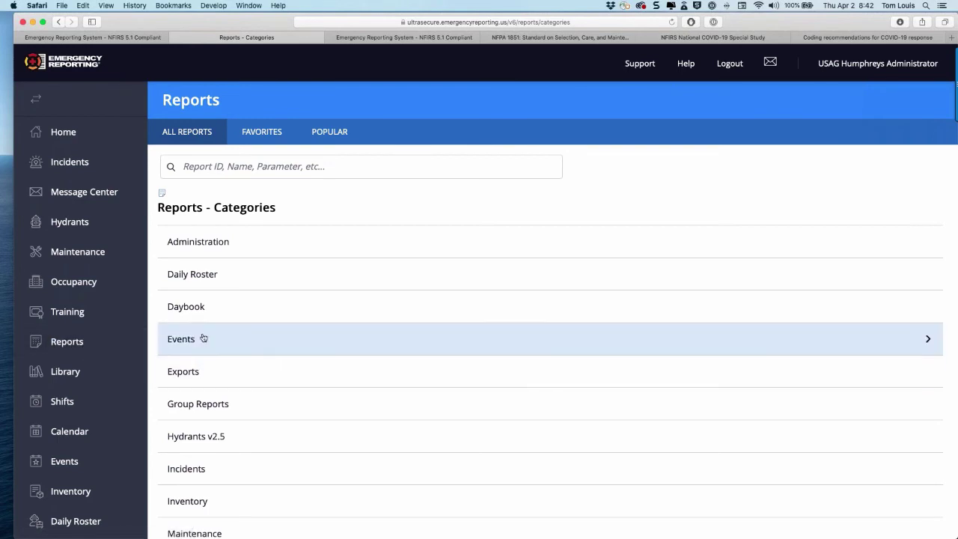
{"action": "scroll", "coordinate": [203, 338], "scroll_direction": "down", "scroll_amount": 4}
{"action": "left_click", "coordinate": [189, 426]}
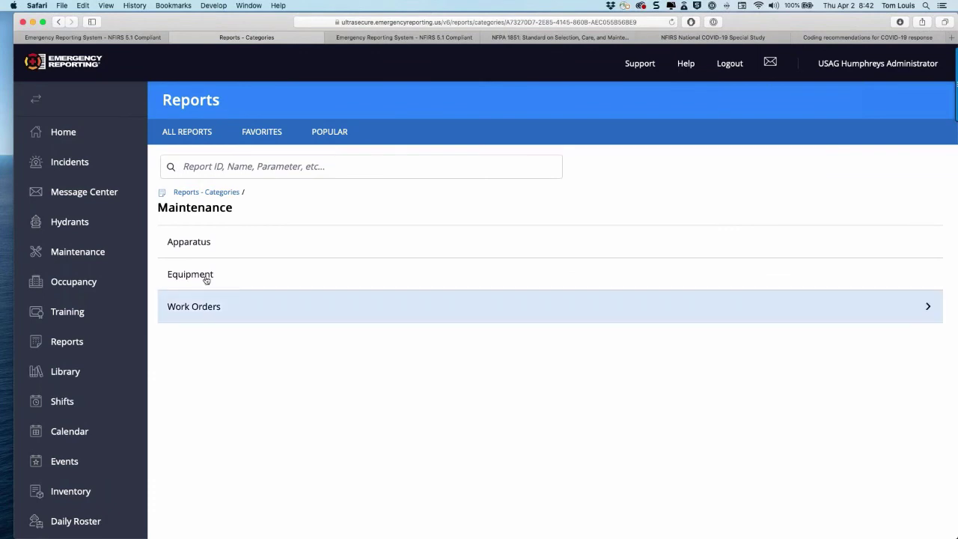
Open the Maintenance module's own reports page and look over the custom maintenance reports
{"action": "left_click", "coordinate": [94, 254]}
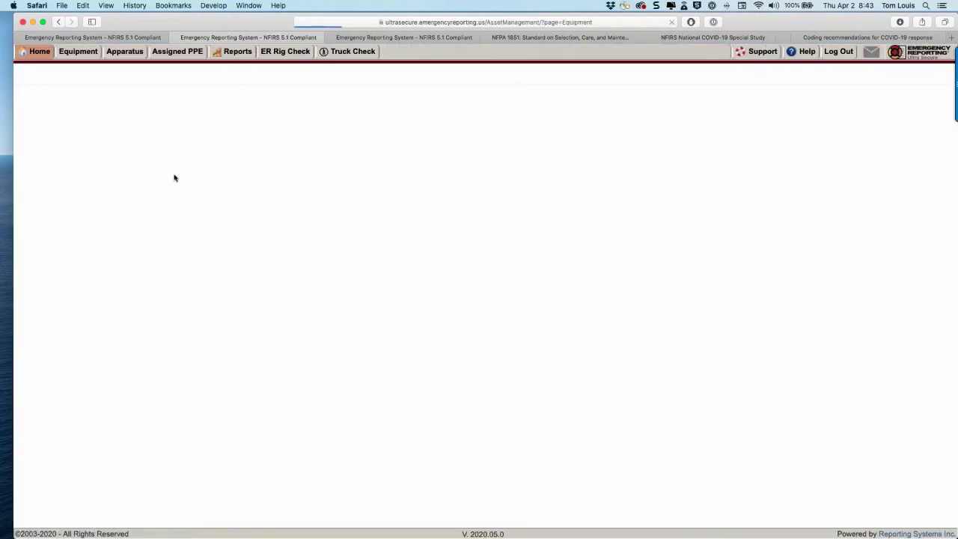
{"action": "left_click", "coordinate": [237, 50]}
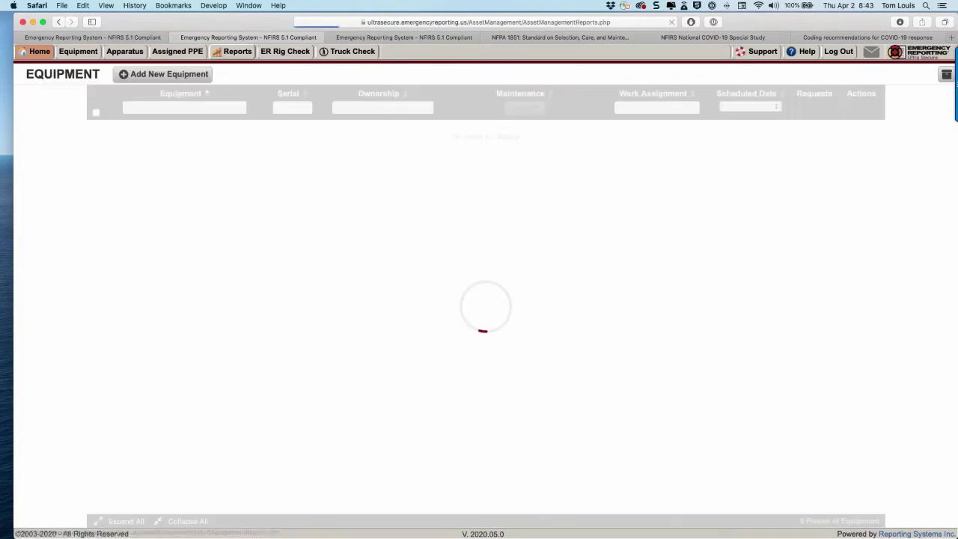
{"action": "scroll", "coordinate": [259, 220], "scroll_direction": "down", "scroll_amount": 3}
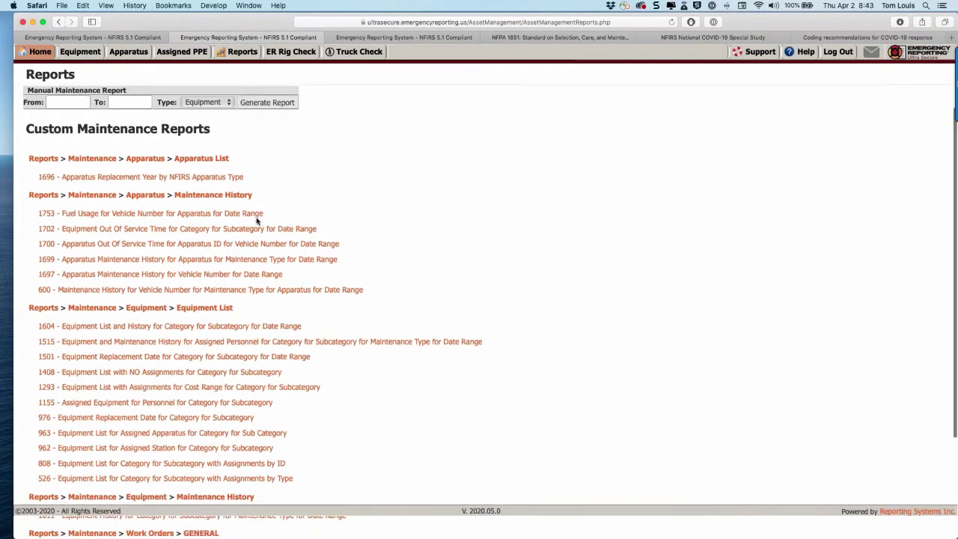
{"action": "scroll", "coordinate": [436, 294], "scroll_direction": "up", "scroll_amount": 2}
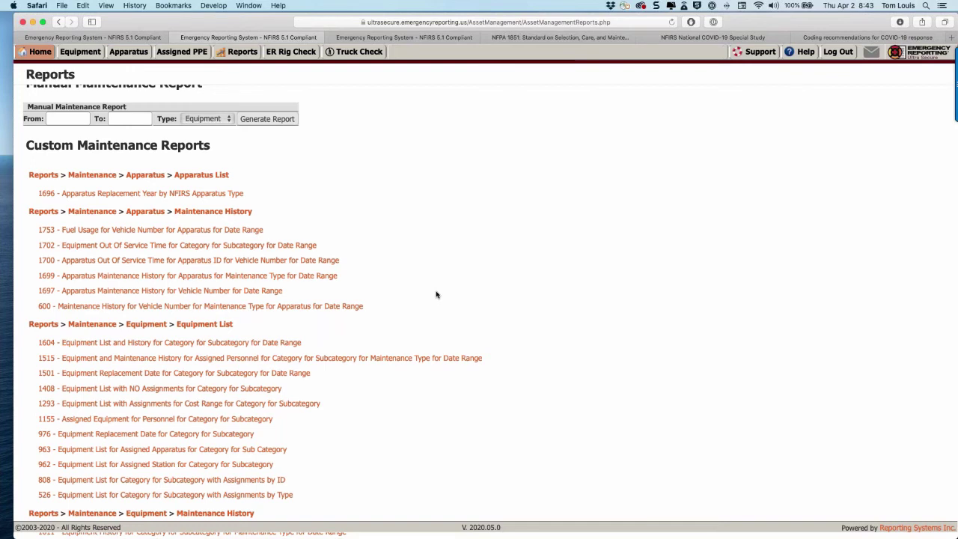
Find "replacement" in the custom reports list, view report 1501 on equipment replacement dates for a date range, and return to the list
{"action": "key", "text": "super+f"}
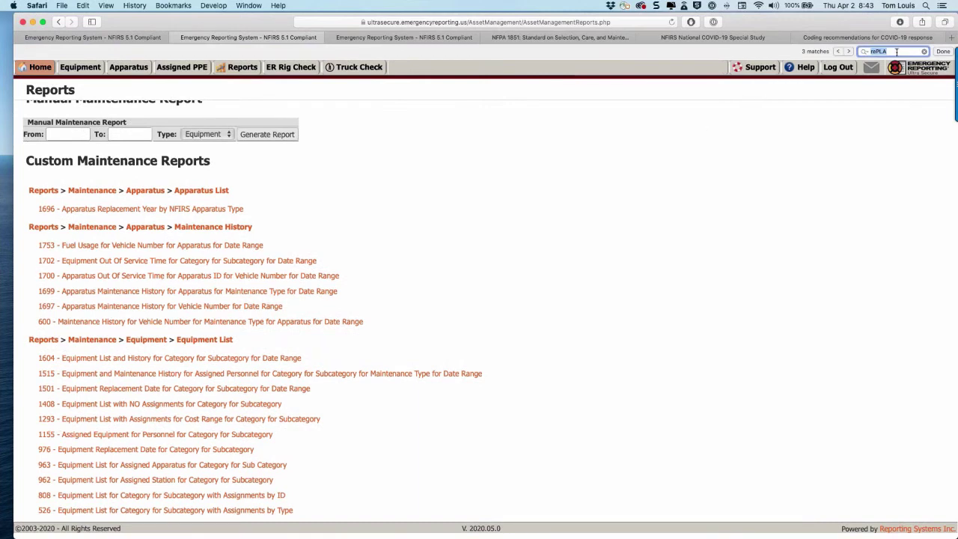
{"action": "key", "text": "BackSpace"}
{"action": "type", "text": "replace"}
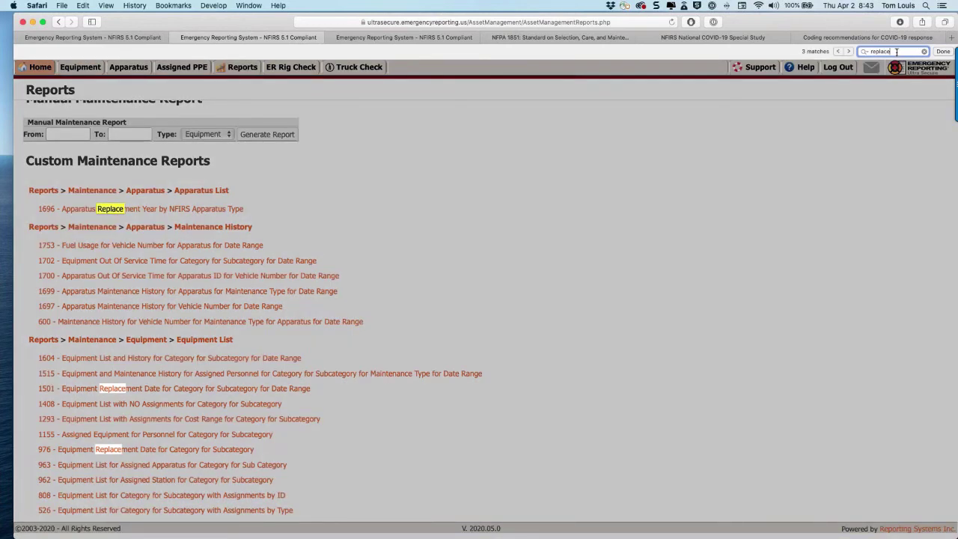
{"action": "type", "text": "ment"}
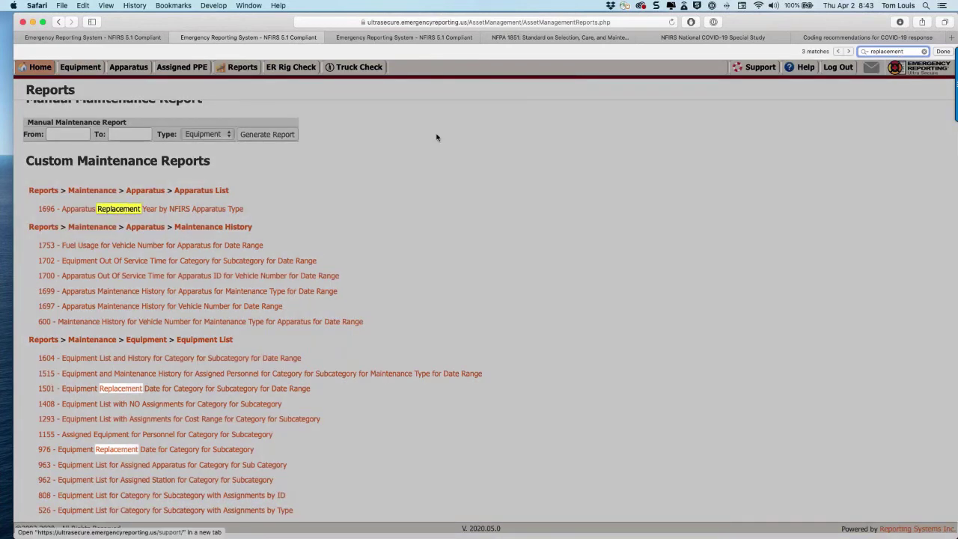
{"action": "scroll", "coordinate": [366, 237], "scroll_direction": "down", "scroll_amount": 1}
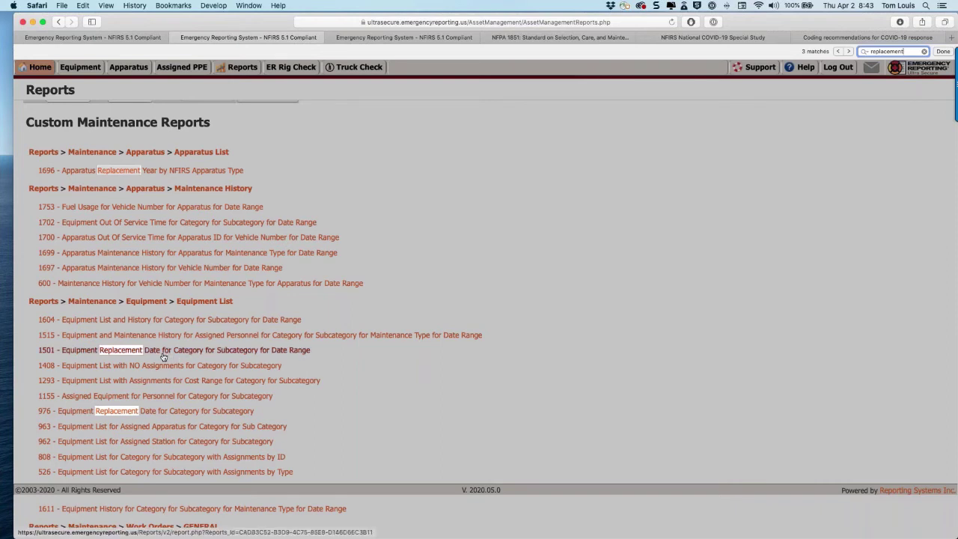
{"action": "left_click", "coordinate": [68, 350]}
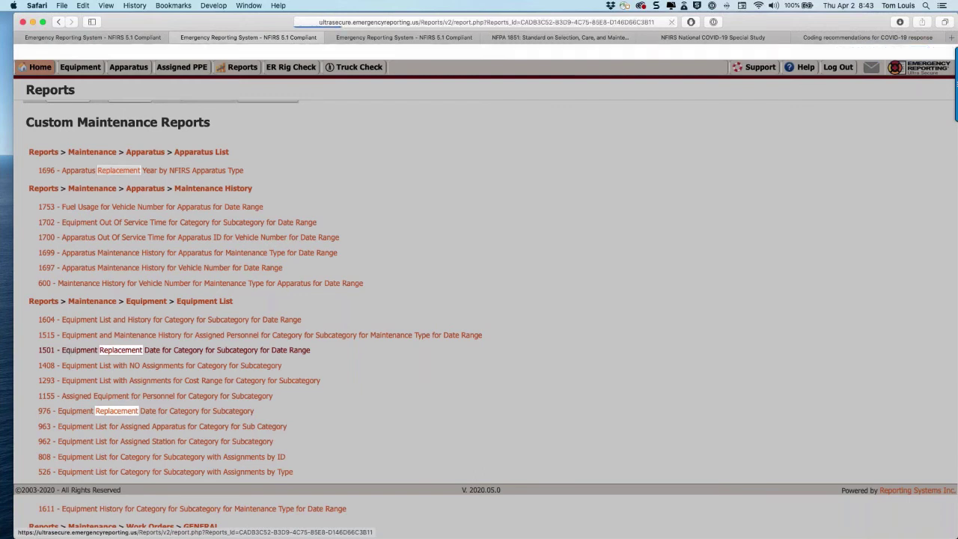
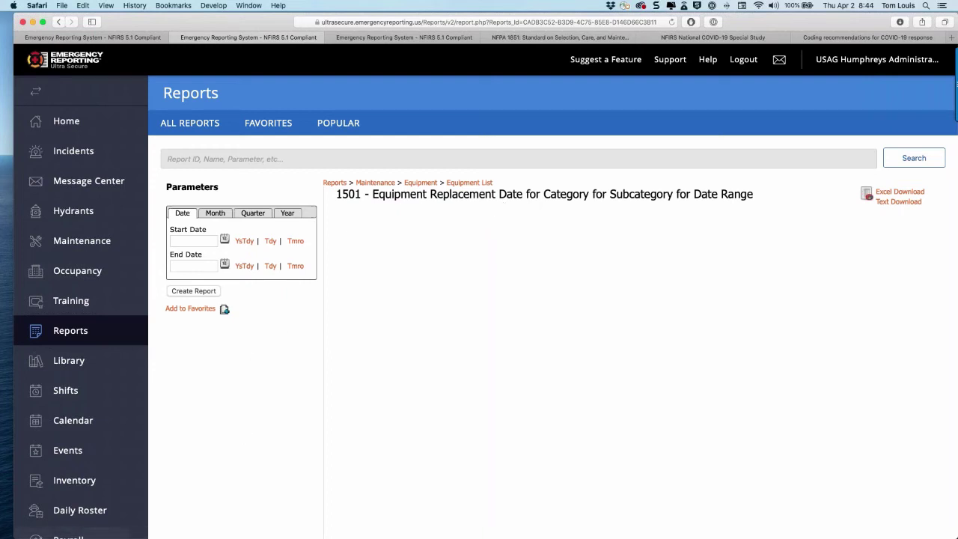
{"action": "left_click", "coordinate": [58, 21]}
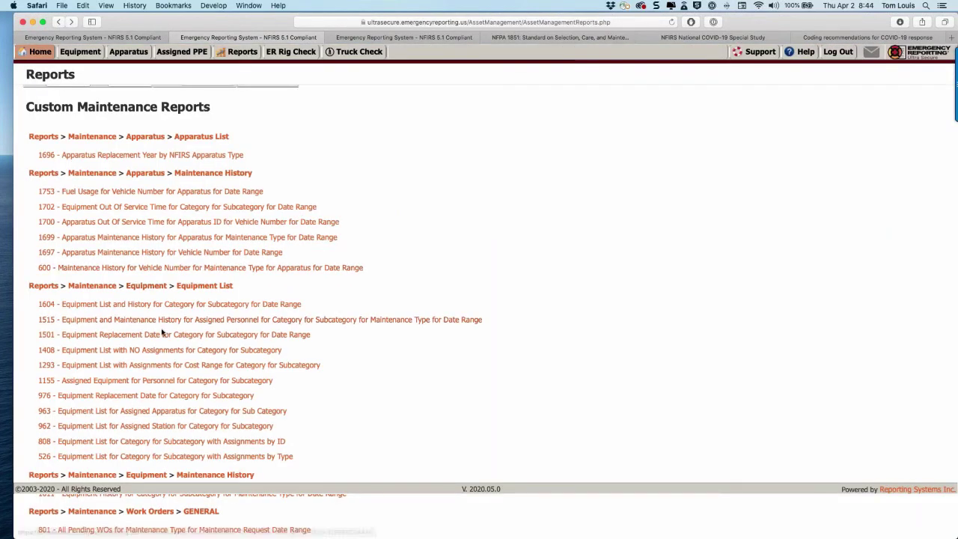
Generate report 976 on equipment replacement dates for the PPE category and the A-Shift Turnout Jacket subcategory
{"action": "left_click", "coordinate": [124, 397]}
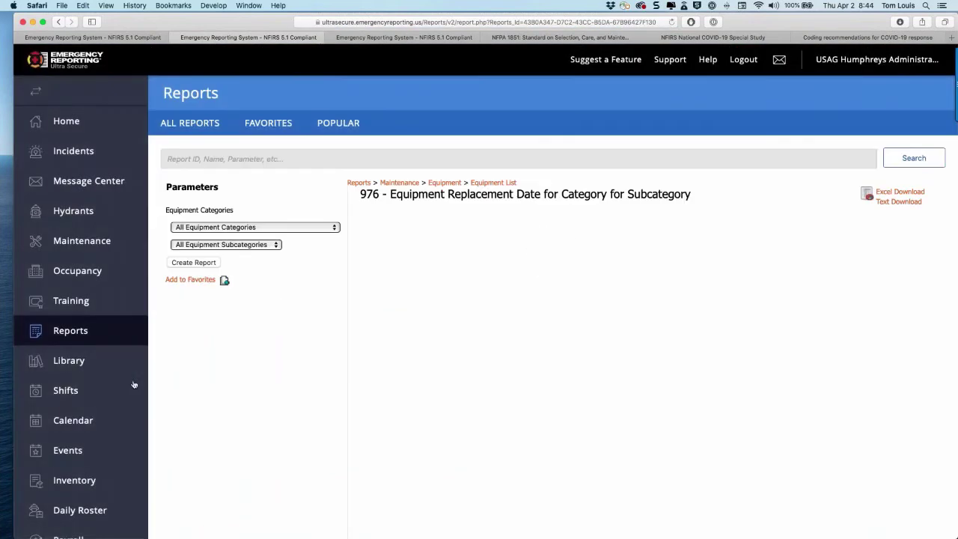
{"action": "left_click", "coordinate": [290, 228]}
{"action": "scroll", "coordinate": [202, 472], "scroll_direction": "down", "scroll_amount": 5}
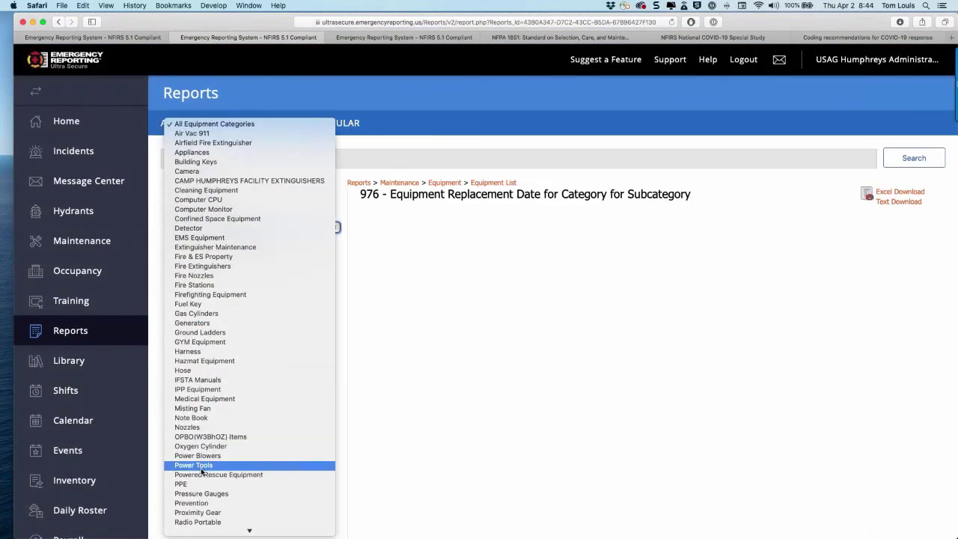
{"action": "left_click", "coordinate": [199, 474]}
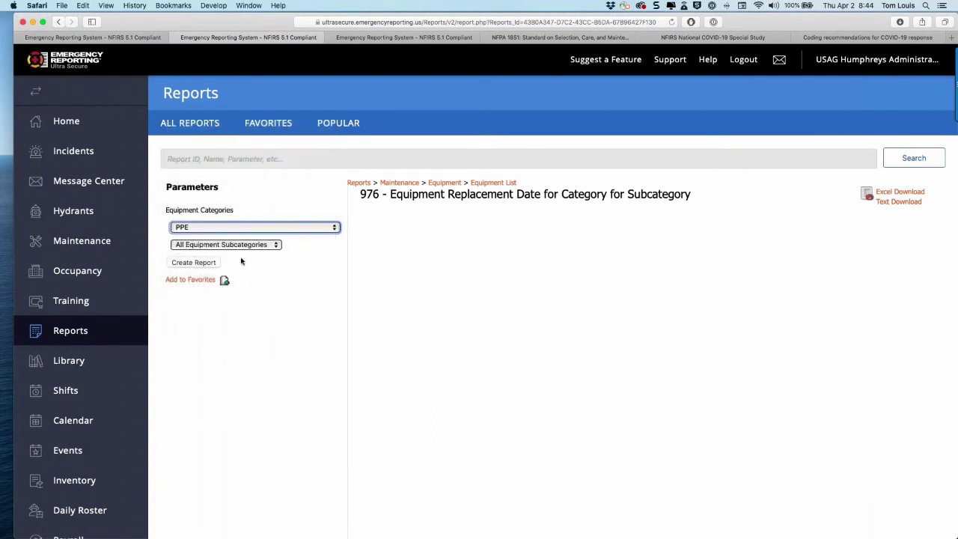
{"action": "left_click", "coordinate": [245, 246]}
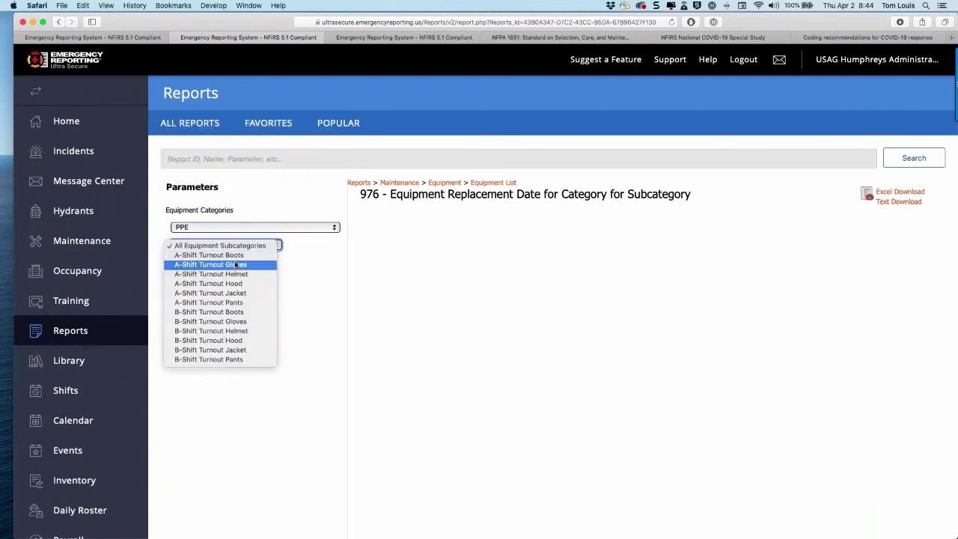
{"action": "left_click", "coordinate": [229, 293]}
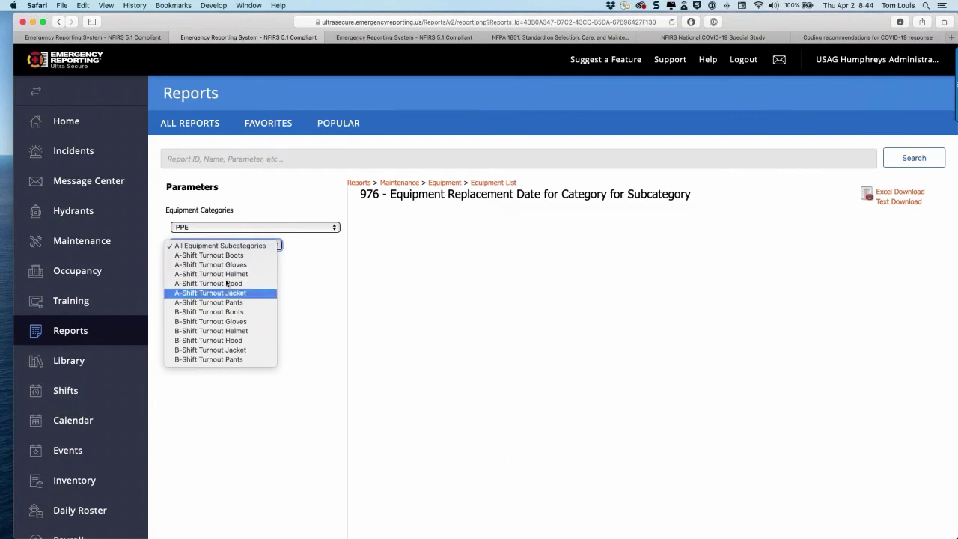
{"action": "left_click", "coordinate": [199, 263]}
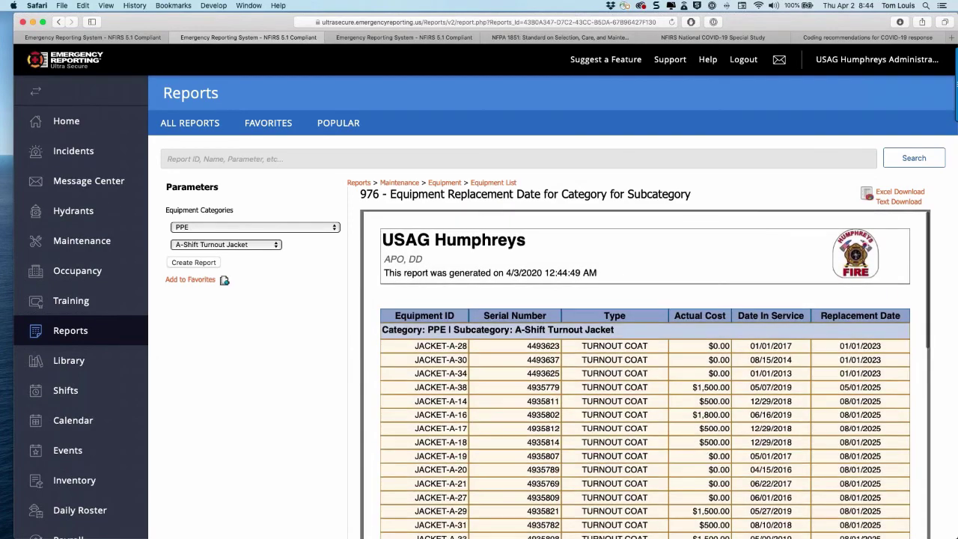
Review the turnout jacket replacement dates through the closing note on included equipment, and return to the custom maintenance reports list
{"action": "scroll", "coordinate": [645, 375], "scroll_direction": "down", "scroll_amount": 4}
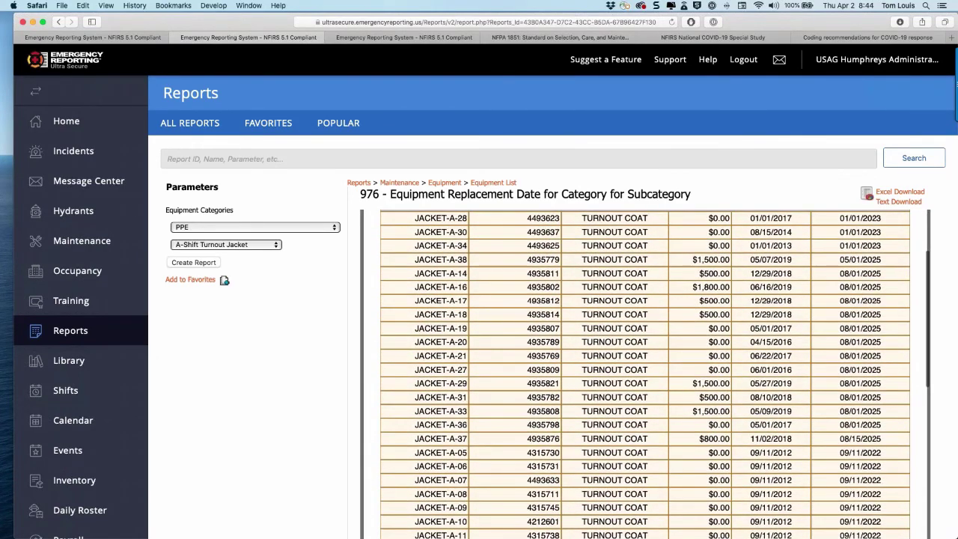
{"action": "scroll", "coordinate": [809, 369], "scroll_direction": "up", "scroll_amount": 3}
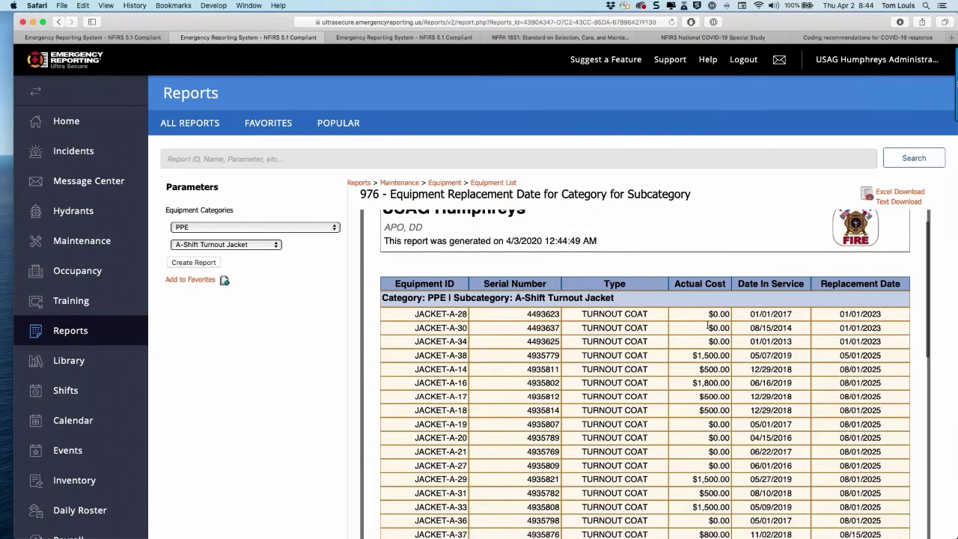
{"action": "scroll", "coordinate": [708, 325], "scroll_direction": "down", "scroll_amount": 5}
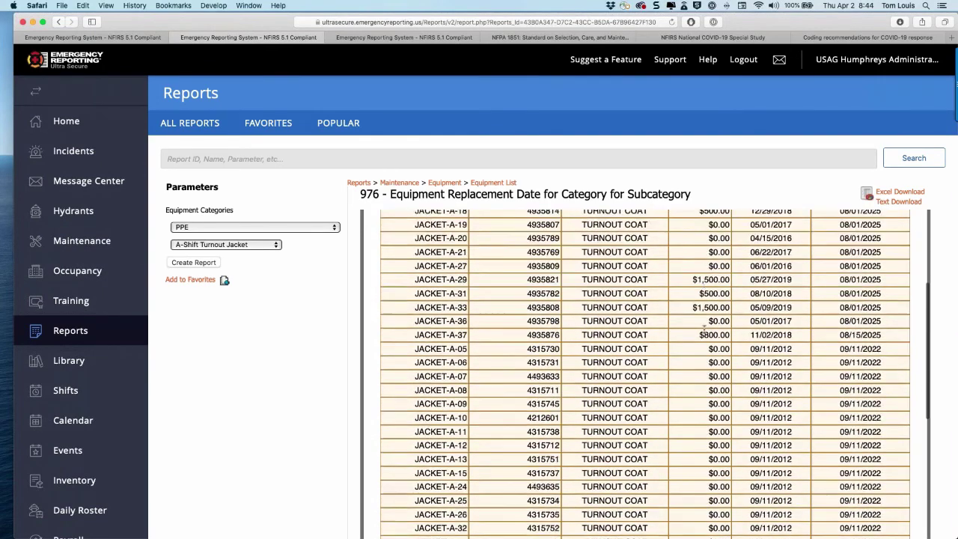
{"action": "scroll", "coordinate": [703, 328], "scroll_direction": "down", "scroll_amount": 15}
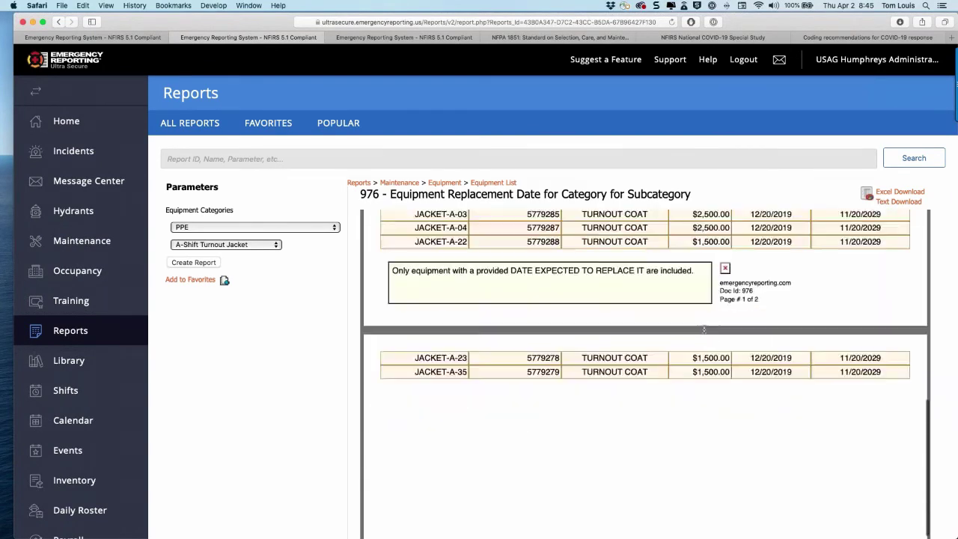
{"action": "scroll", "coordinate": [704, 330], "scroll_direction": "up", "scroll_amount": 1}
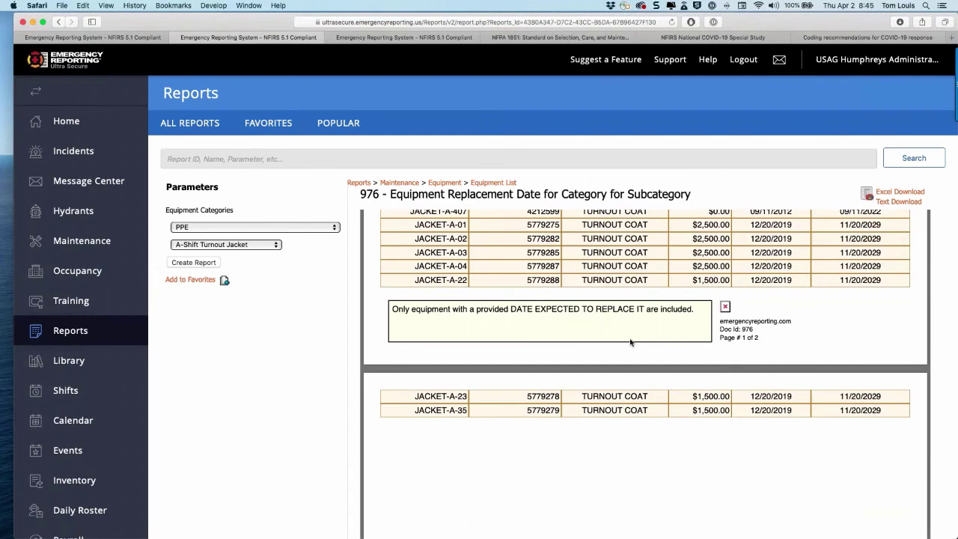
{"action": "left_click", "coordinate": [56, 22]}
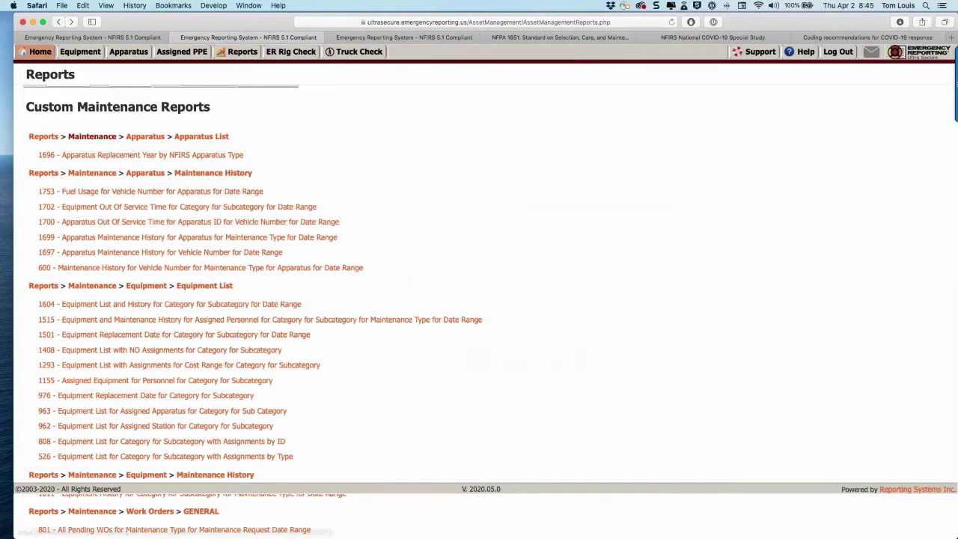
Find "replace" in the custom maintenance reports list and open report 1501 on equipment replacement dates for a date range
{"action": "key", "text": "super+f"}
{"action": "type", "text": "repla"}
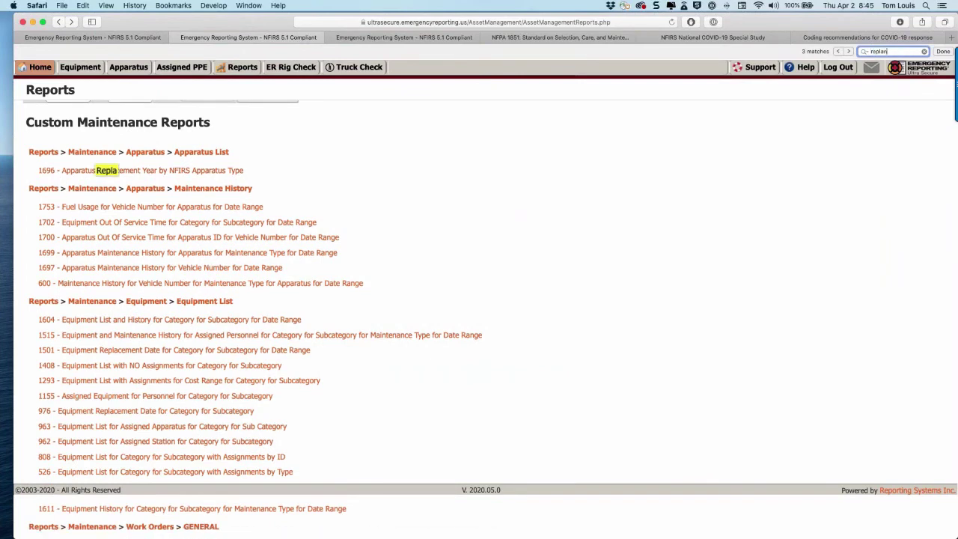
{"action": "type", "text": "ce"}
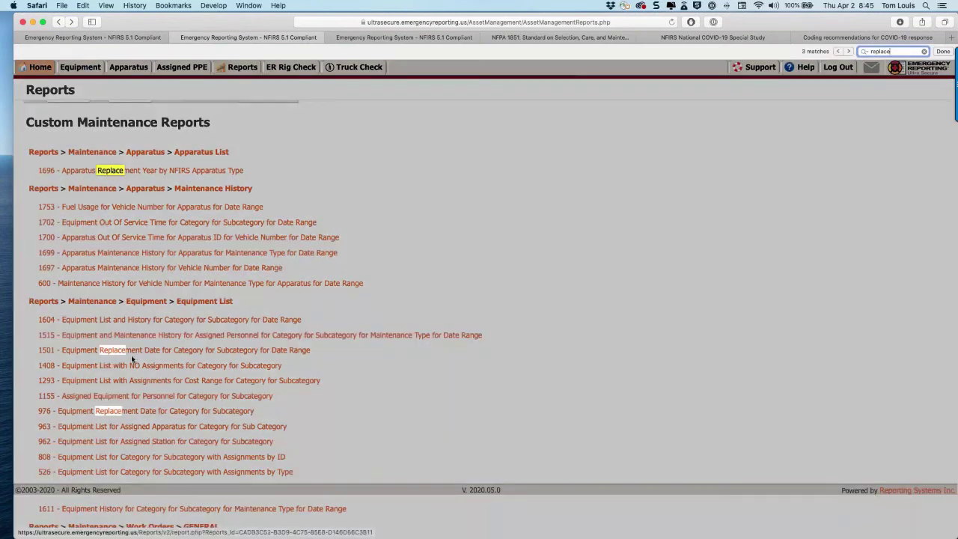
{"action": "left_click", "coordinate": [153, 349]}
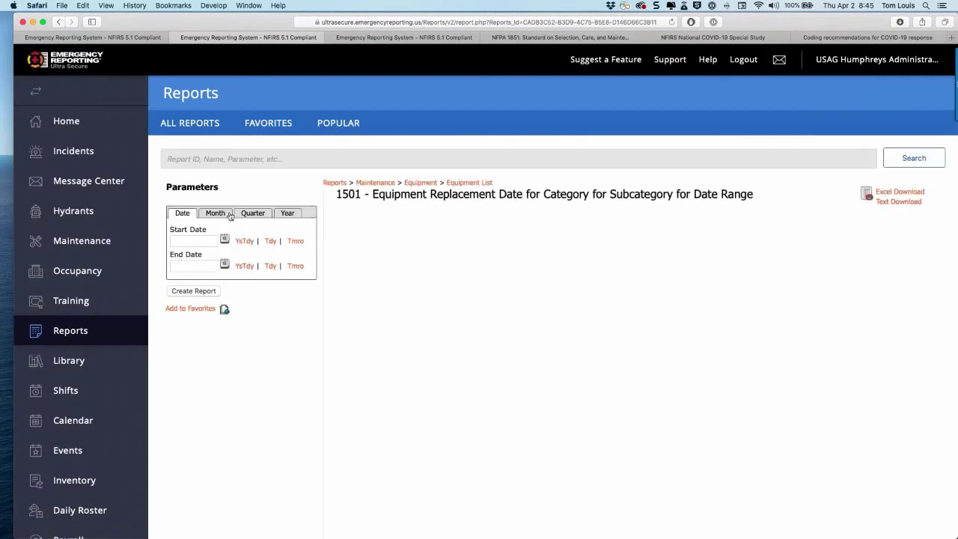
Generate the equipment replacement date report for the whole year 2022
{"action": "left_click", "coordinate": [289, 213]}
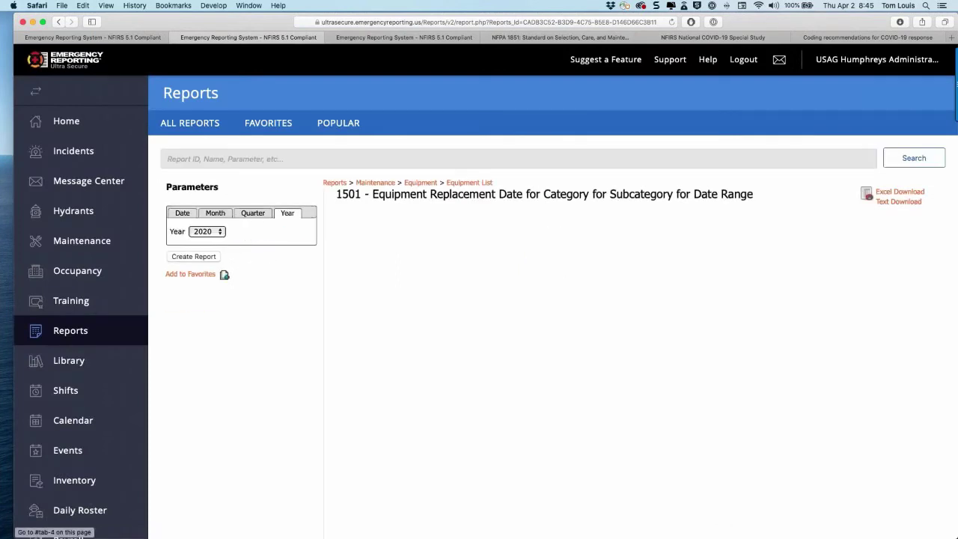
{"action": "left_click", "coordinate": [218, 233]}
{"action": "left_click", "coordinate": [211, 213]}
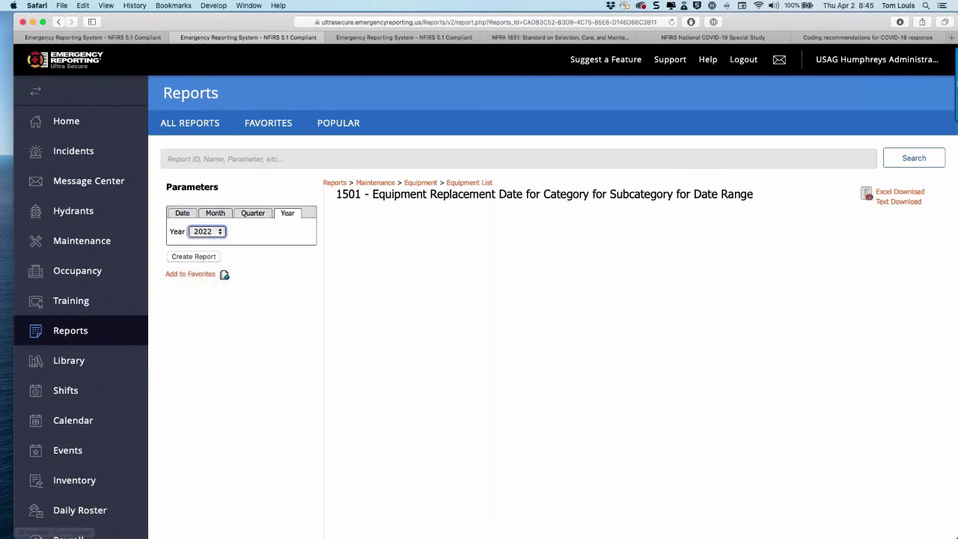
{"action": "left_click", "coordinate": [202, 256]}
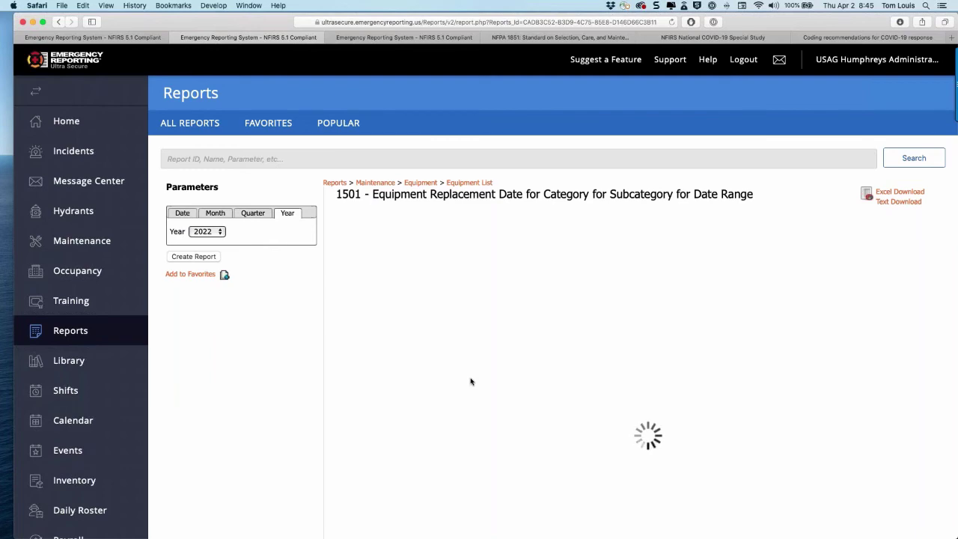
Examine the 2022 replacement report from the gloves through to the cost totals, and go back to the A-shift helmet entries
{"action": "scroll", "coordinate": [470, 382], "scroll_direction": "down", "scroll_amount": 1}
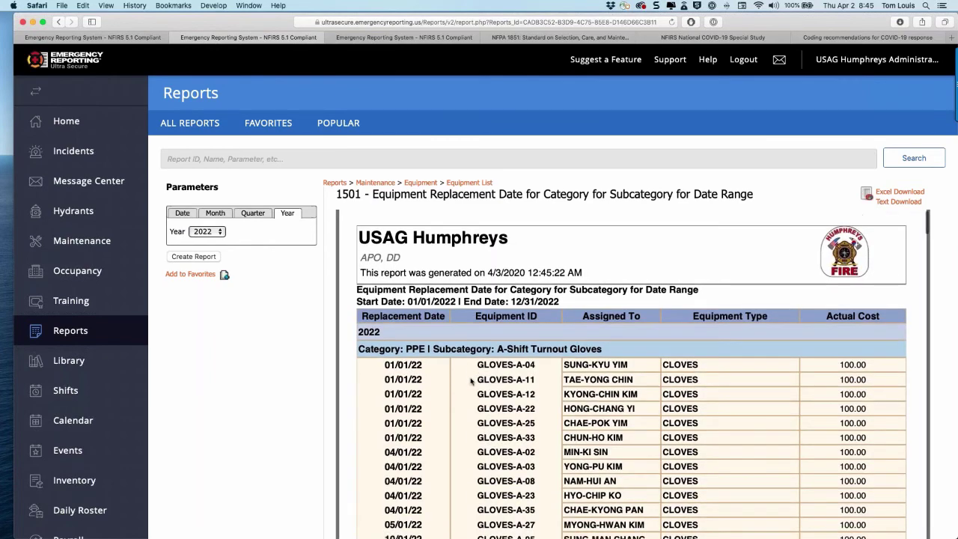
{"action": "scroll", "coordinate": [471, 382], "scroll_direction": "down", "scroll_amount": 8}
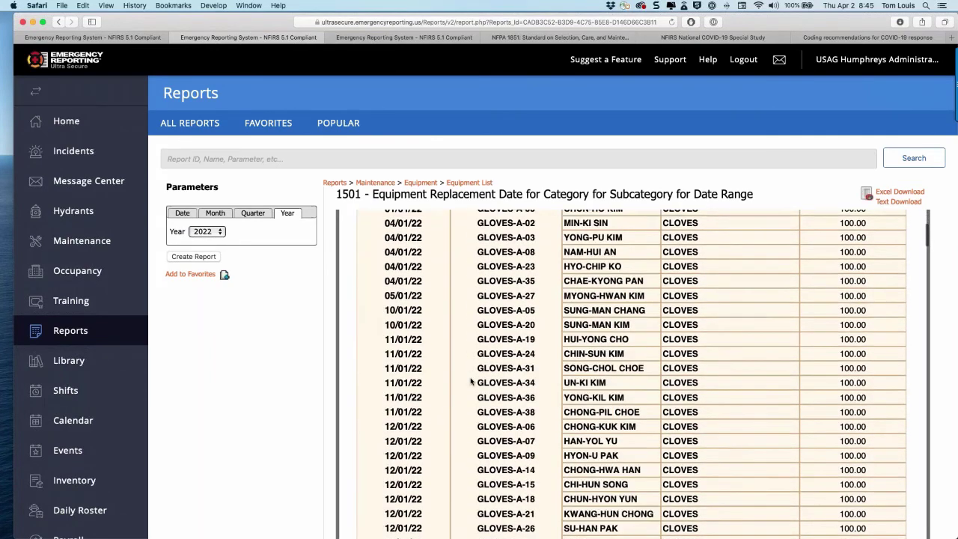
{"action": "scroll", "coordinate": [471, 381], "scroll_direction": "down", "scroll_amount": 12}
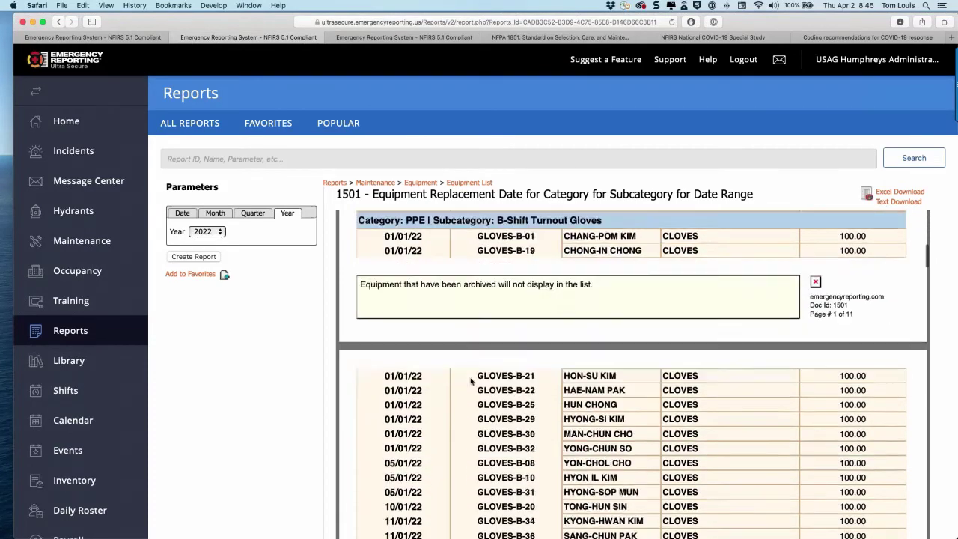
{"action": "scroll", "coordinate": [471, 381], "scroll_direction": "down", "scroll_amount": 9}
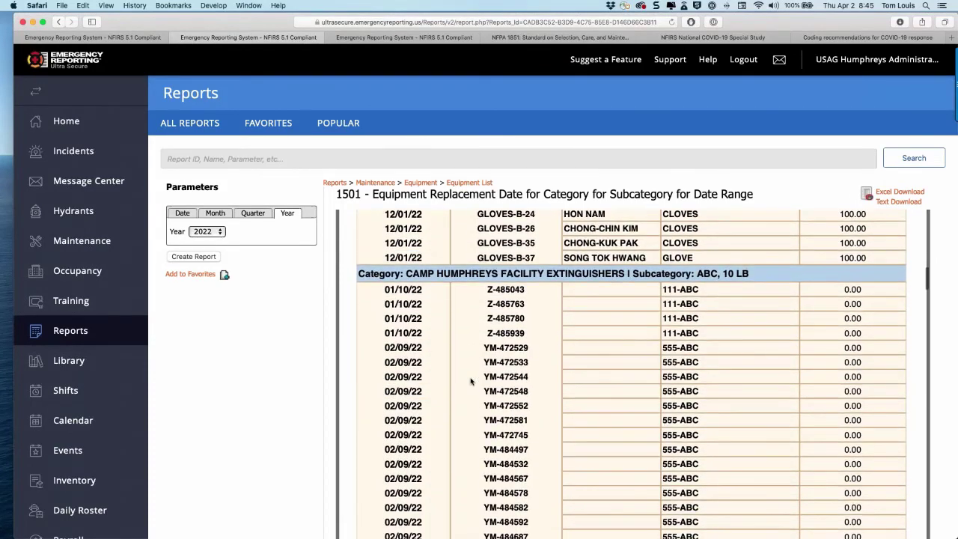
{"action": "scroll", "coordinate": [471, 382], "scroll_direction": "down", "scroll_amount": 10}
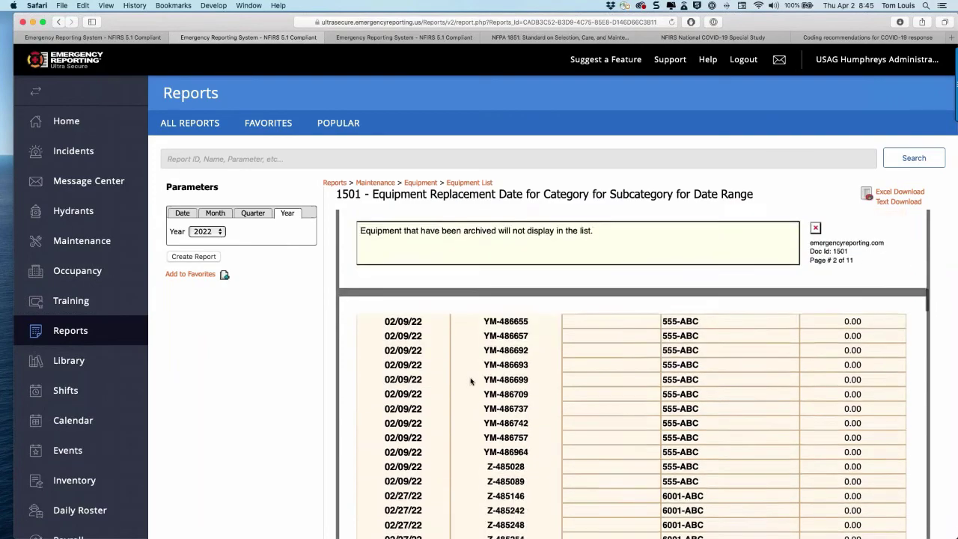
{"action": "scroll", "coordinate": [471, 381], "scroll_direction": "down", "scroll_amount": 15}
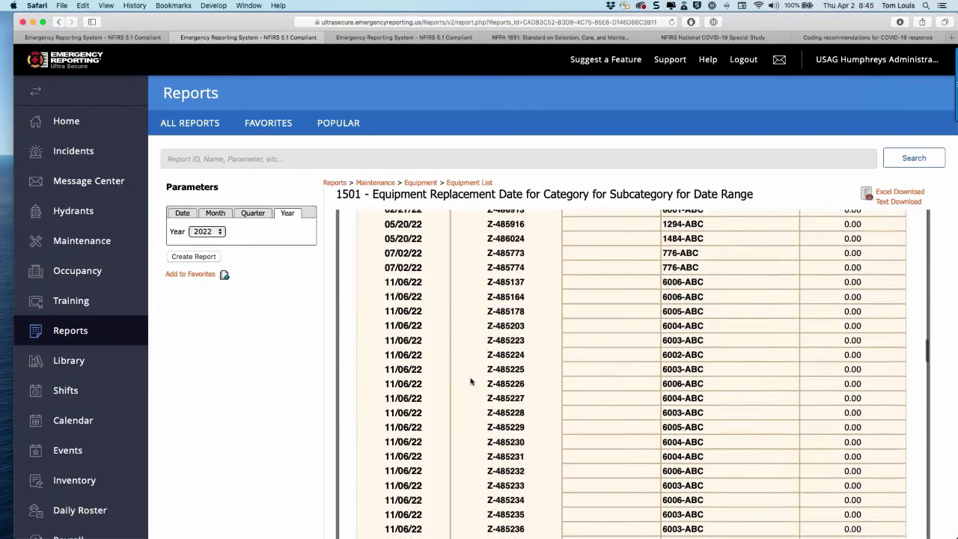
{"action": "scroll", "coordinate": [471, 382], "scroll_direction": "down", "scroll_amount": 20}
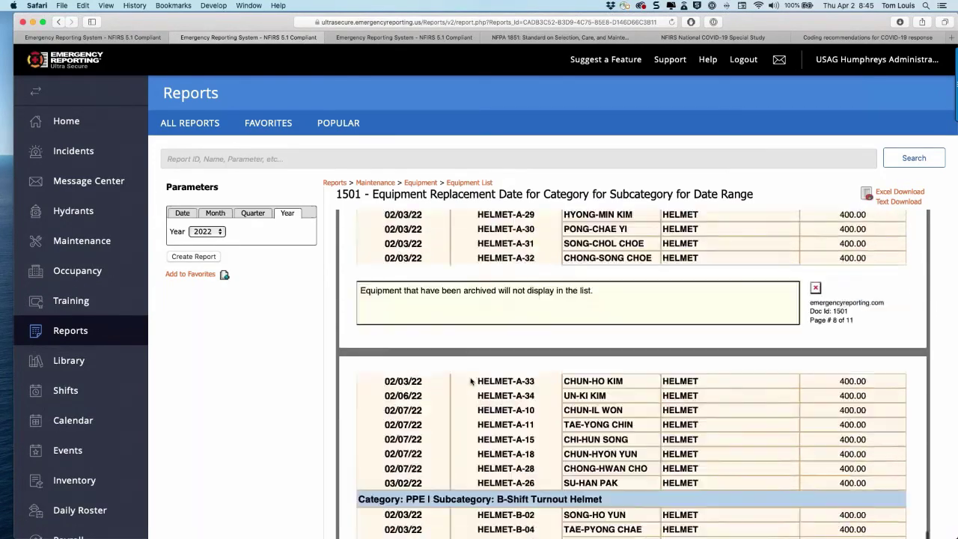
{"action": "scroll", "coordinate": [471, 381], "scroll_direction": "up", "scroll_amount": 5}
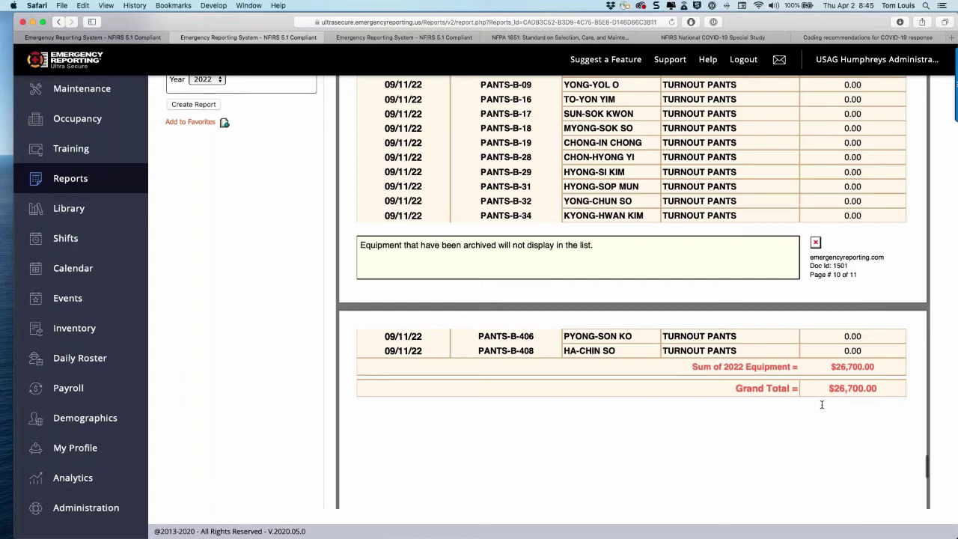
{"action": "scroll", "coordinate": [822, 404], "scroll_direction": "up", "scroll_amount": 15}
{"action": "scroll", "coordinate": [822, 404], "scroll_direction": "up", "scroll_amount": 10}
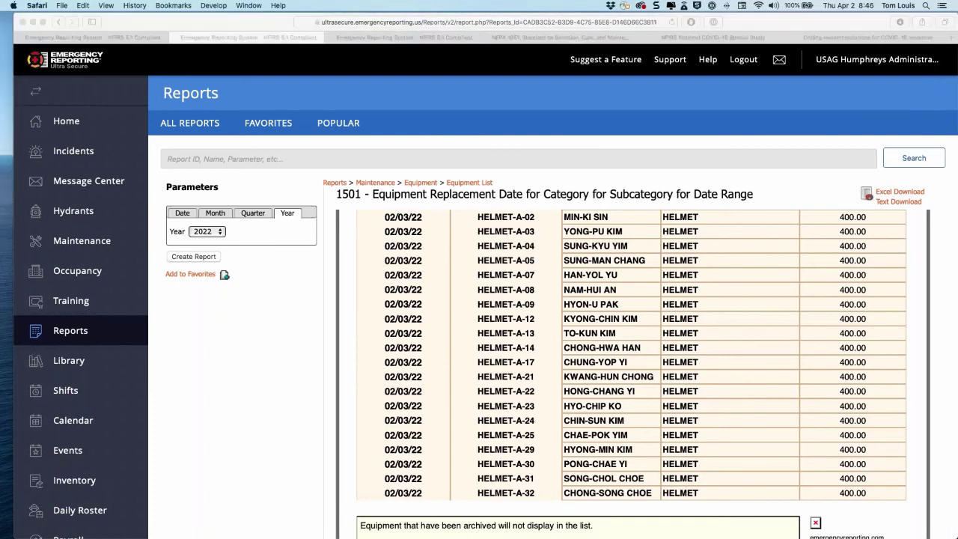
Capture the report's heading, parameters and first helmet rows as a Snagit screenshot, and close the Snagit editor
{"action": "key", "text": "ctrl+shift+c"}
{"action": "left_click_drag", "start_coordinate": [291, 151], "coordinate": [146, 80]}
{"action": "left_click", "coordinate": [349, 364]}
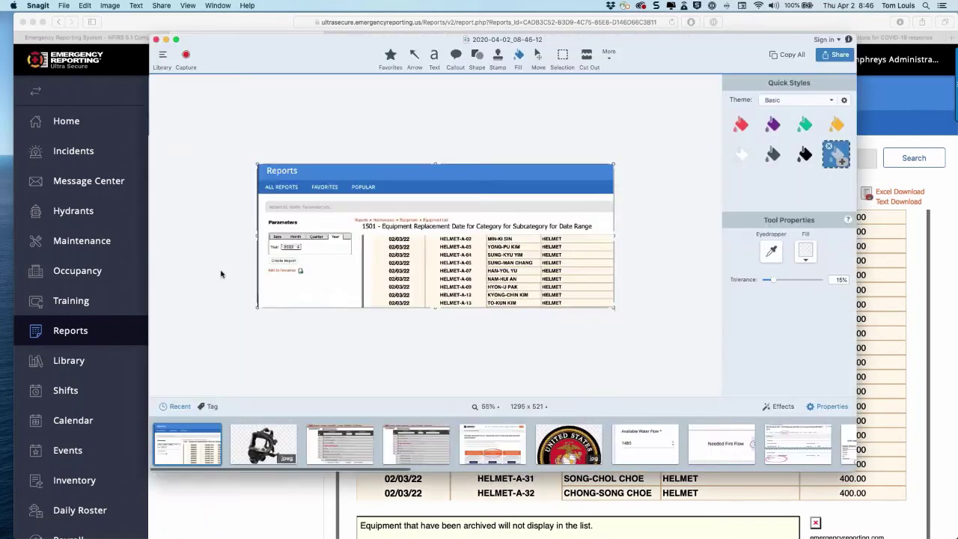
{"action": "left_click", "coordinate": [156, 40]}
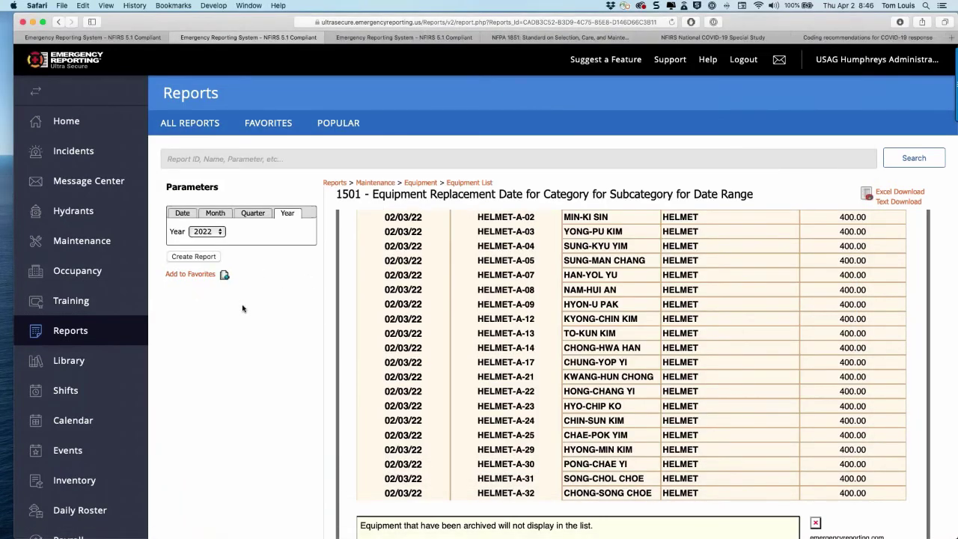
Return to the custom maintenance reports and open report 1155, Assigned Equipment for Personnel for Category for Subcategory
{"action": "left_click", "coordinate": [60, 23]}
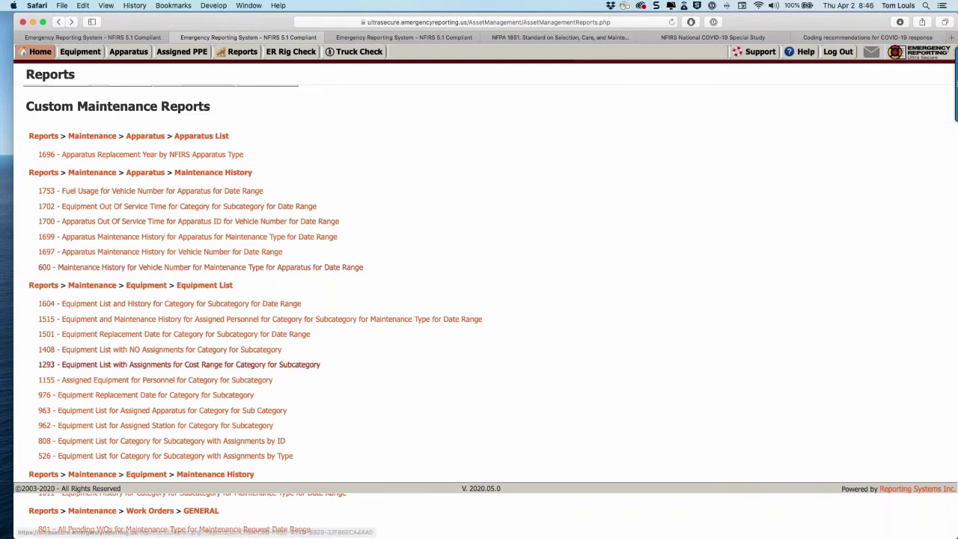
{"action": "scroll", "coordinate": [112, 364], "scroll_direction": "down", "scroll_amount": 3}
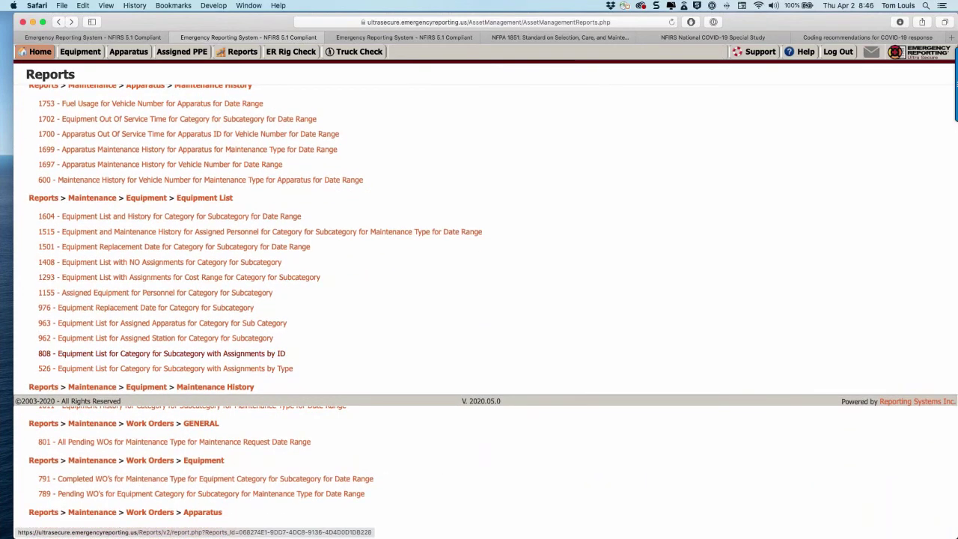
{"action": "left_click", "coordinate": [94, 294]}
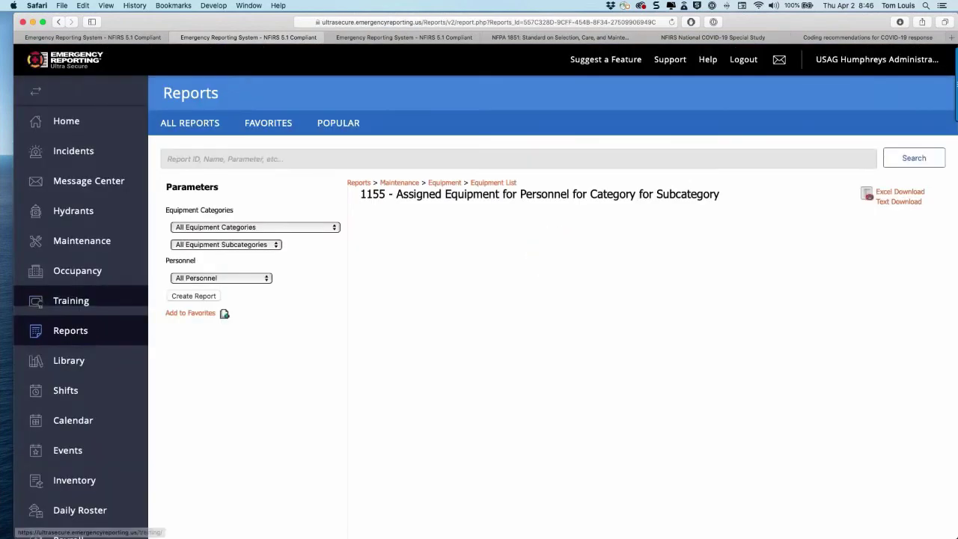
Generate the assigned equipment report for the PPE category with all equipment subcategories and all personnel
{"action": "left_click", "coordinate": [320, 229]}
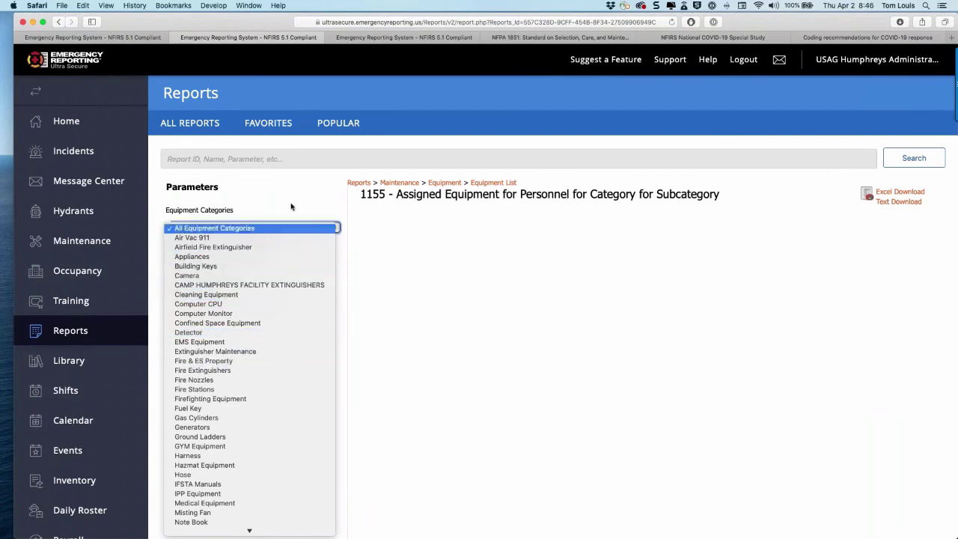
{"action": "scroll", "coordinate": [212, 431], "scroll_direction": "down", "scroll_amount": 5}
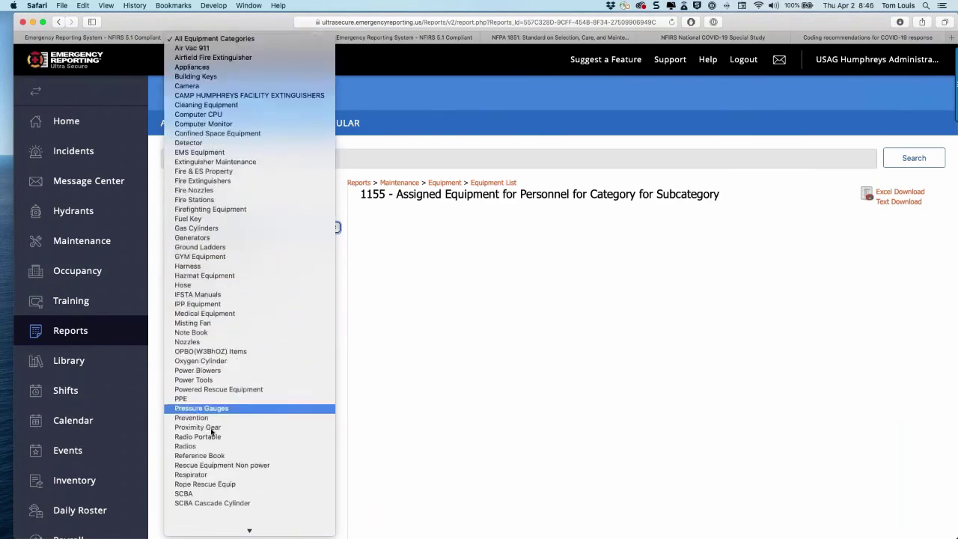
{"action": "key", "text": "Escape"}
{"action": "key", "text": "p"}
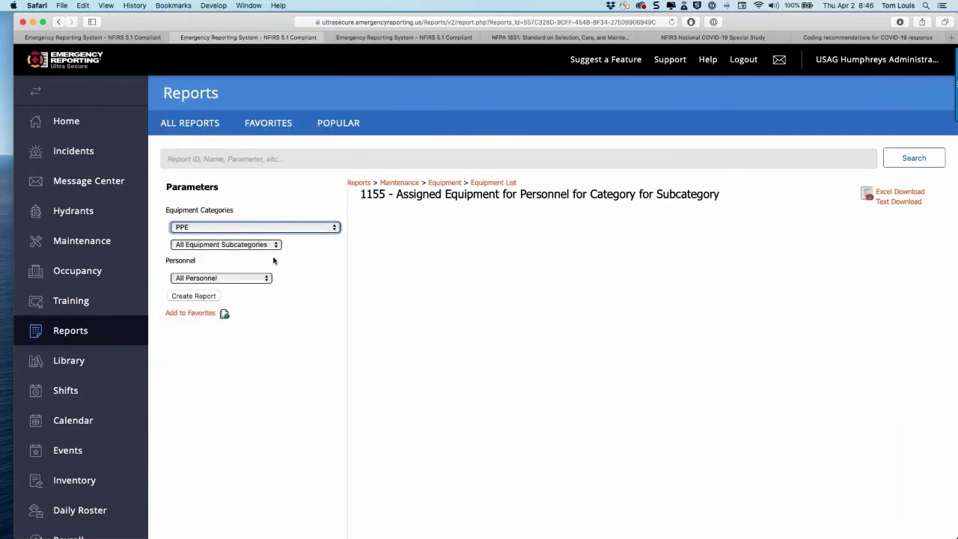
{"action": "left_click", "coordinate": [275, 245]}
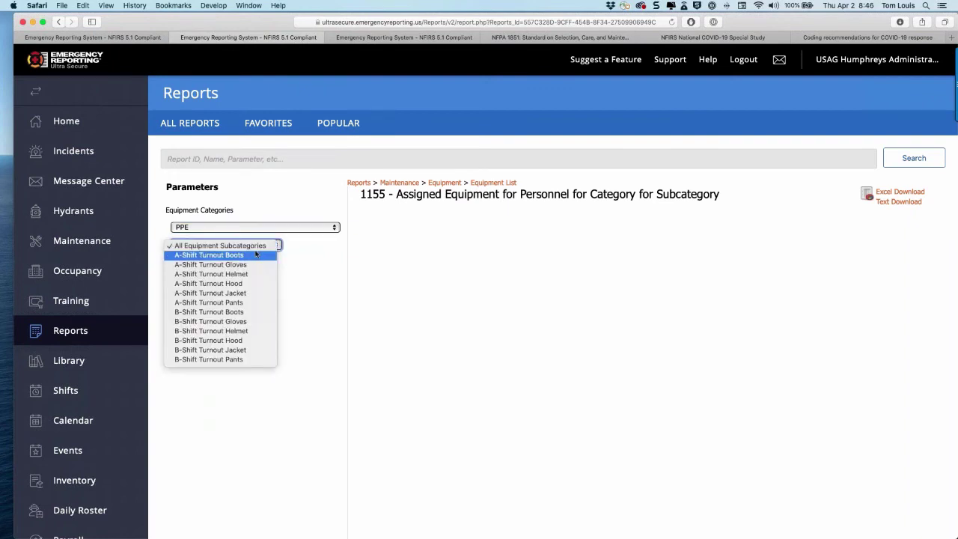
{"action": "left_click", "coordinate": [256, 245]}
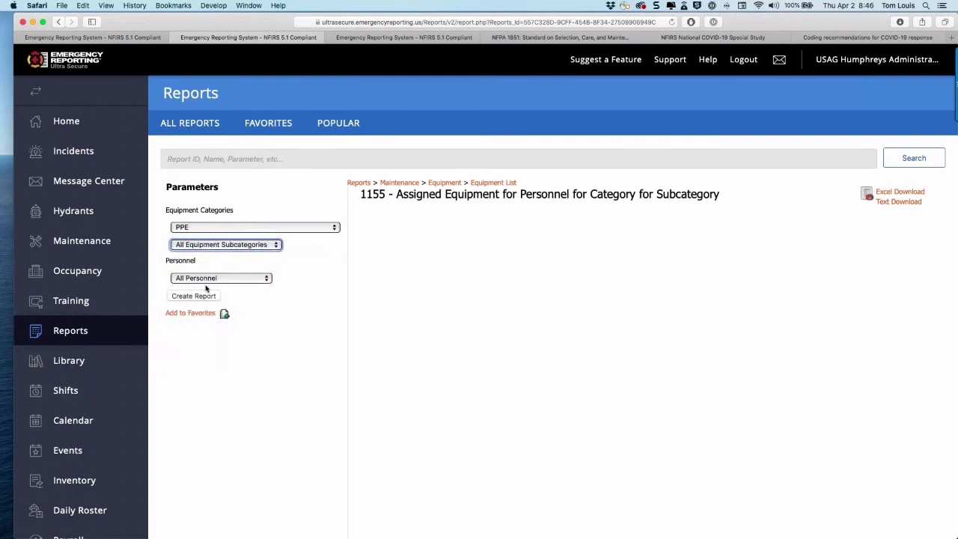
{"action": "left_click", "coordinate": [205, 297]}
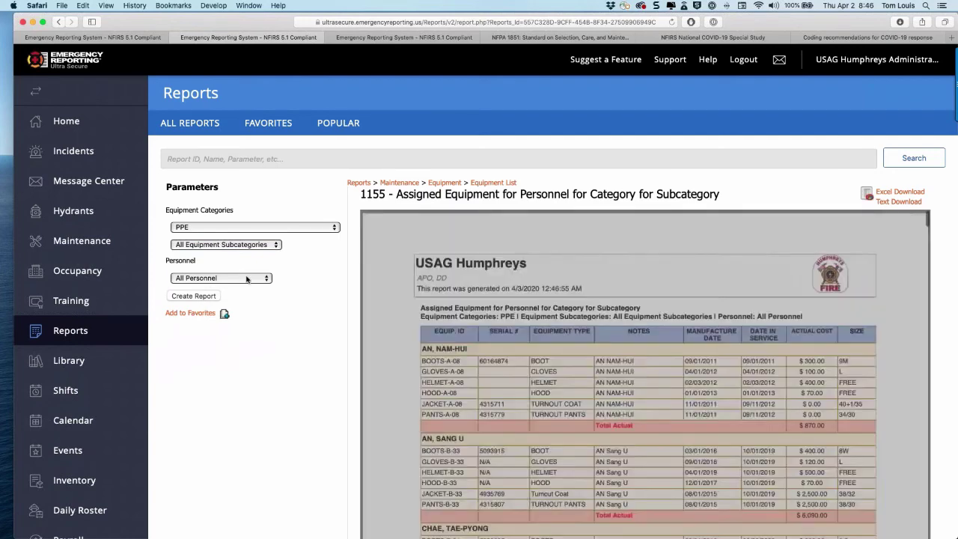
Check the report's personnel selection options and examine the assigned PPE and cost totals listed per person on the first page
{"action": "left_click", "coordinate": [248, 278]}
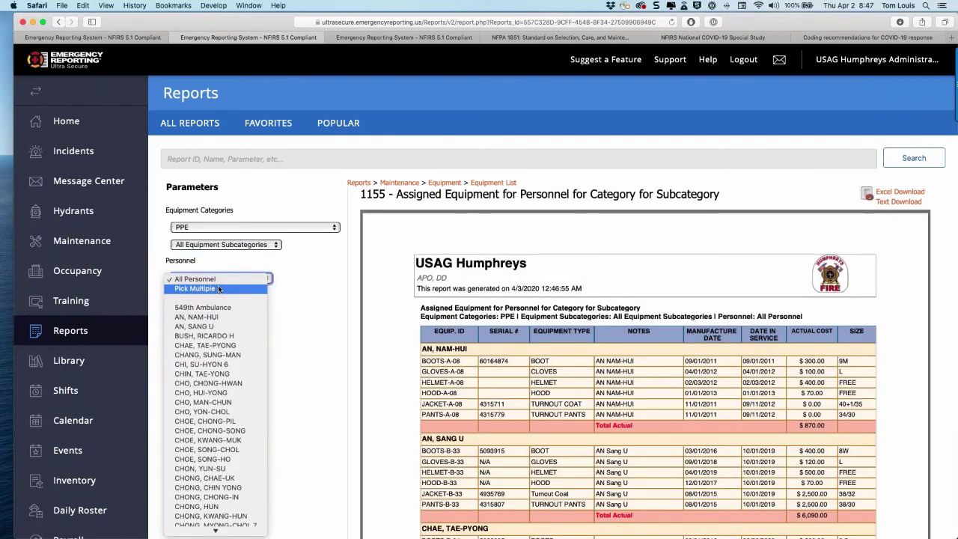
{"action": "left_click", "coordinate": [318, 304]}
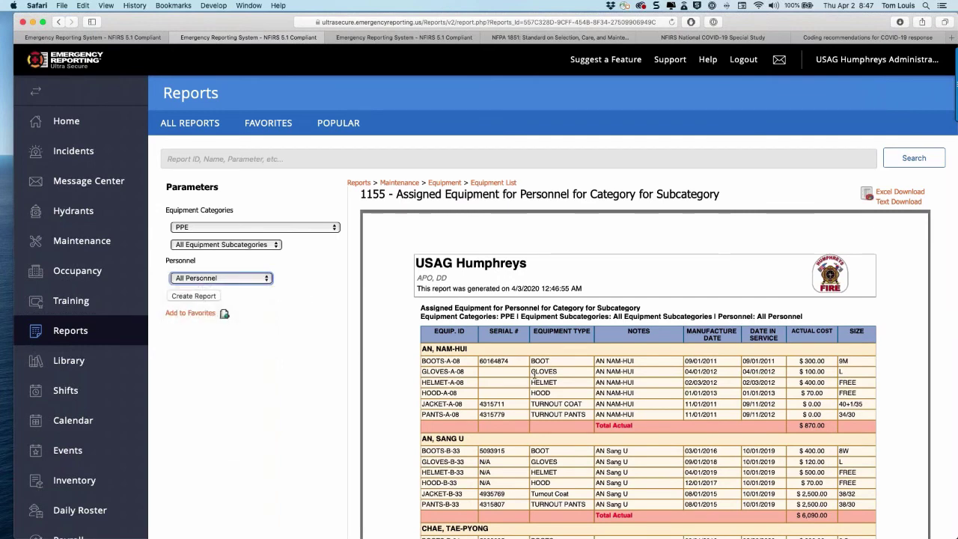
{"action": "scroll", "coordinate": [534, 374], "scroll_direction": "down", "scroll_amount": 2}
{"action": "scroll", "coordinate": [535, 375], "scroll_direction": "down", "scroll_amount": 1}
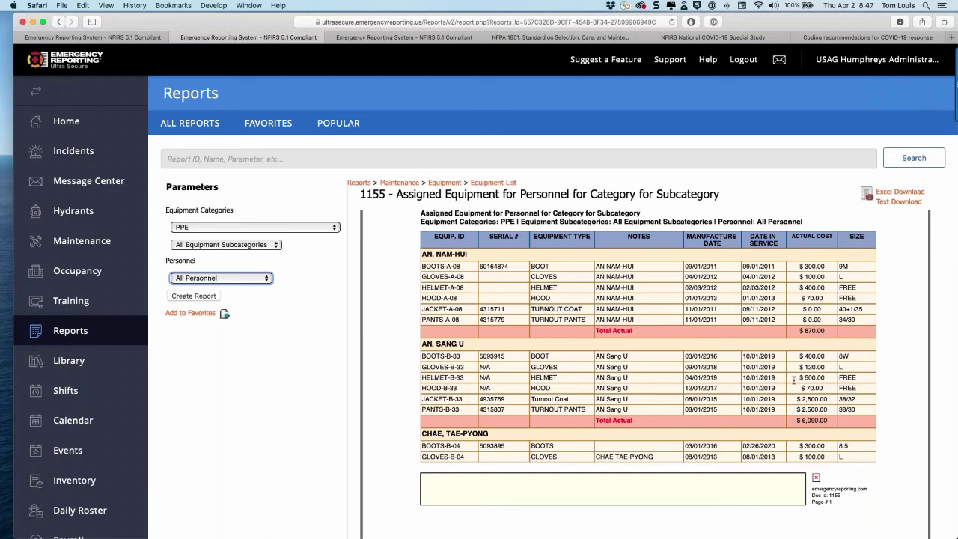
{"action": "scroll", "coordinate": [781, 374], "scroll_direction": "down", "scroll_amount": 2}
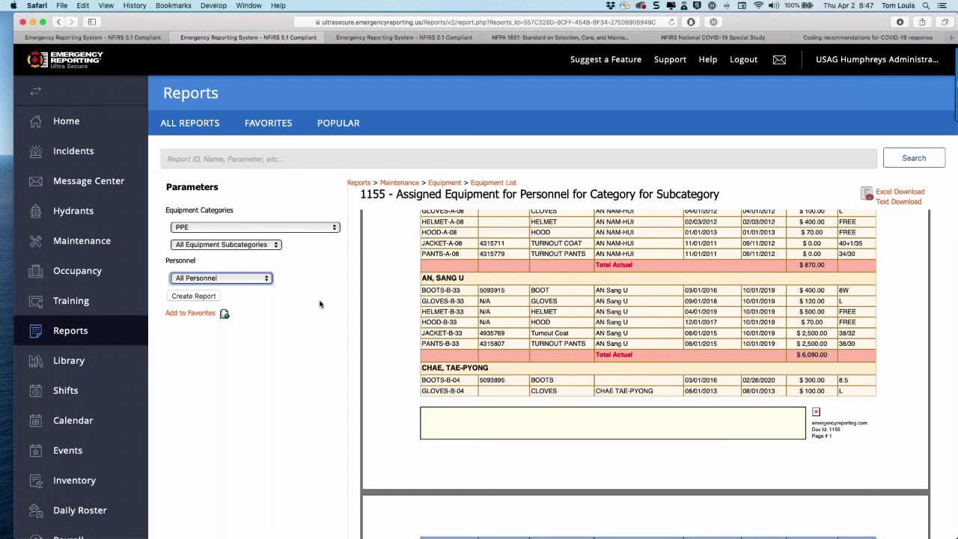
Leave the report, look over the remaining maintenance reports, and go through the dashboard to the Maintenance equipment list
{"action": "left_click", "coordinate": [60, 22]}
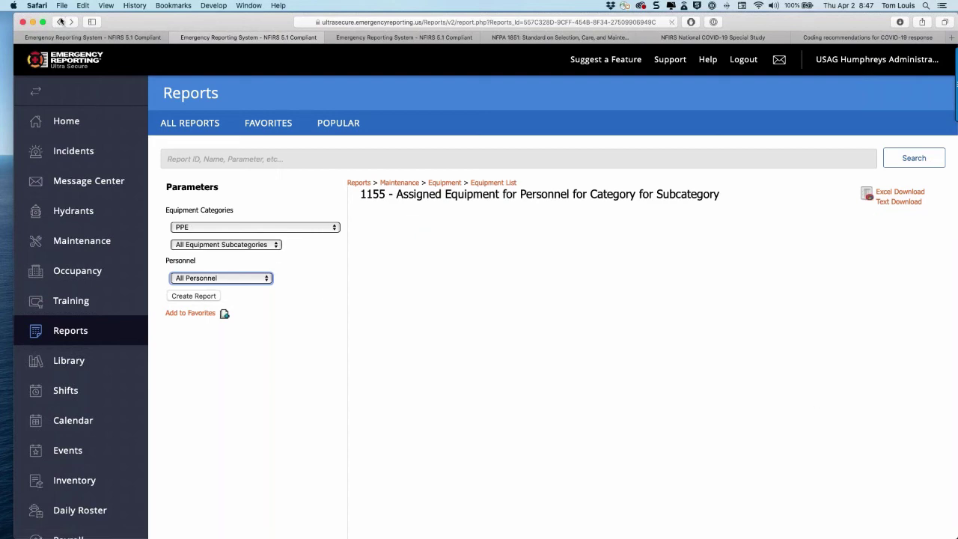
{"action": "scroll", "coordinate": [149, 293], "scroll_direction": "down", "scroll_amount": 1}
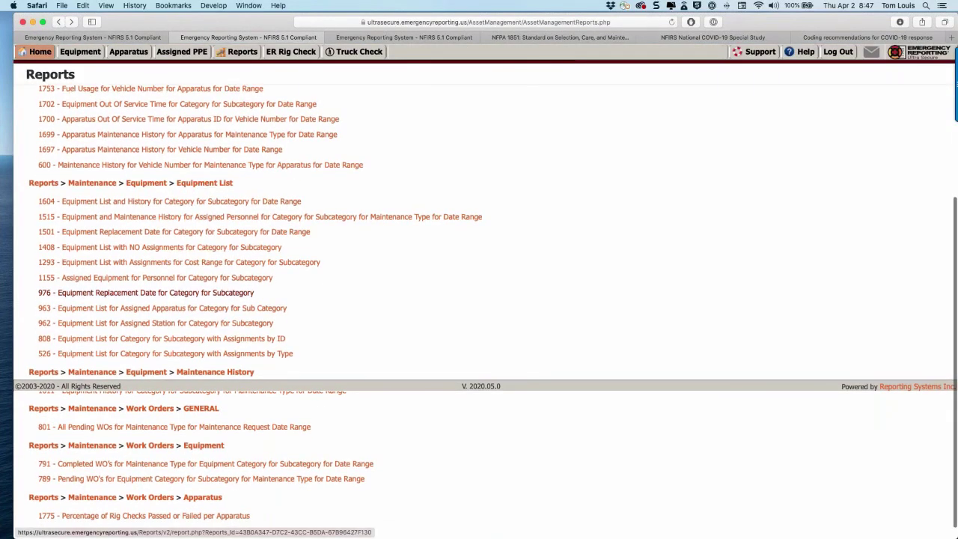
{"action": "scroll", "coordinate": [149, 292], "scroll_direction": "down", "scroll_amount": 1}
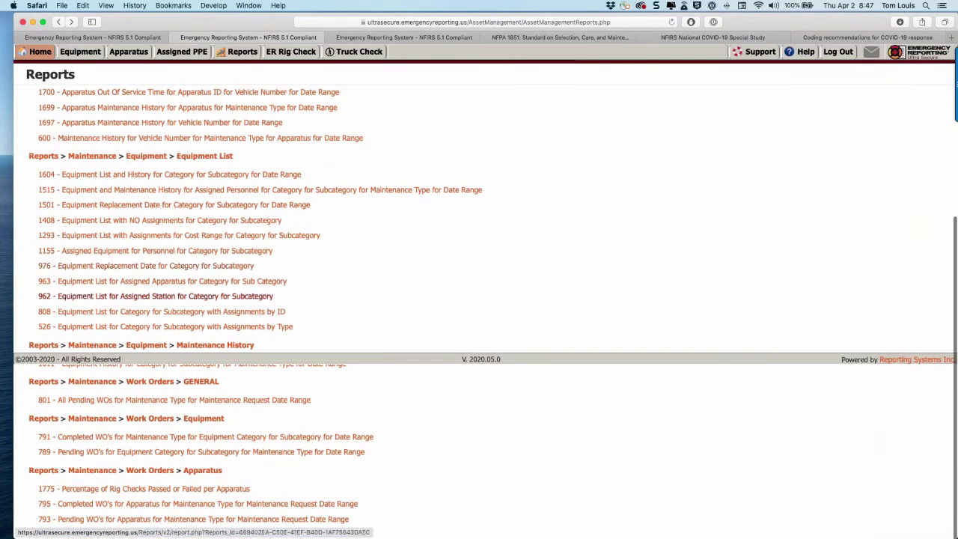
{"action": "scroll", "coordinate": [150, 299], "scroll_direction": "up", "scroll_amount": 1}
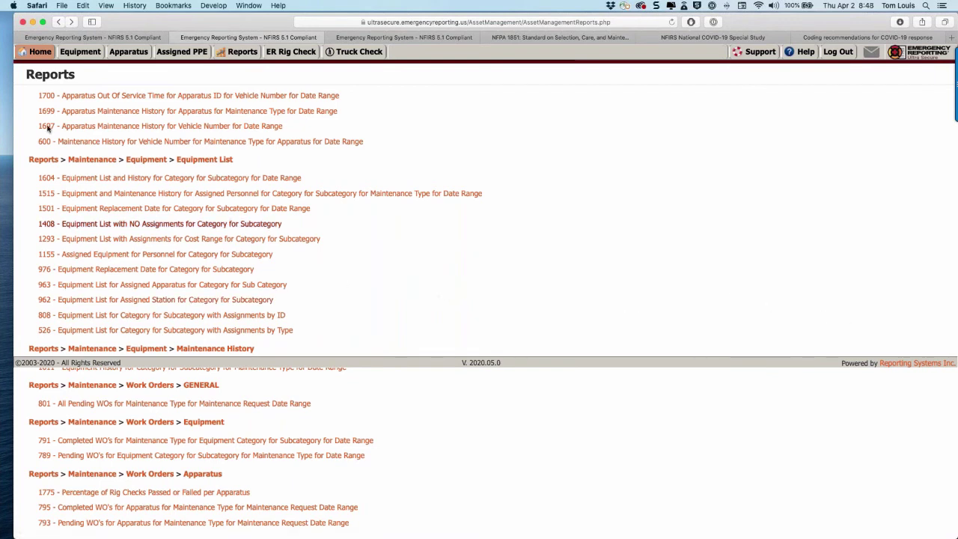
{"action": "left_click", "coordinate": [39, 51]}
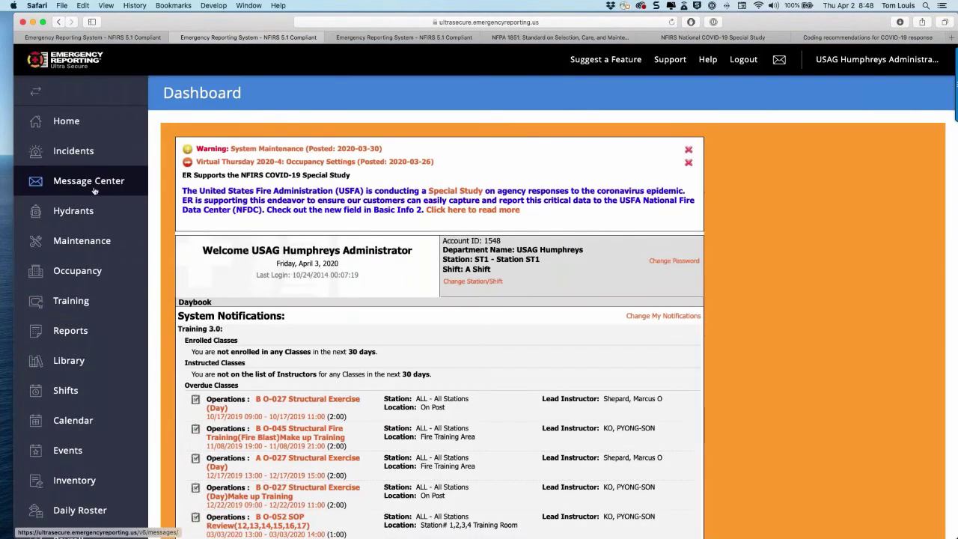
{"action": "left_click", "coordinate": [81, 240]}
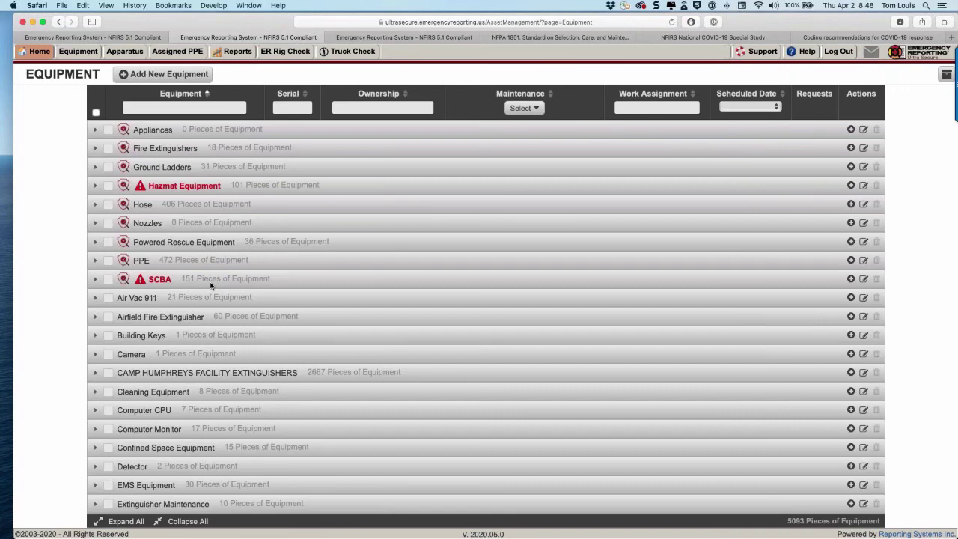
Expand the SCBA and PPE categories, and list the individual items under A-Shift Turnout Boots
{"action": "left_click", "coordinate": [96, 280]}
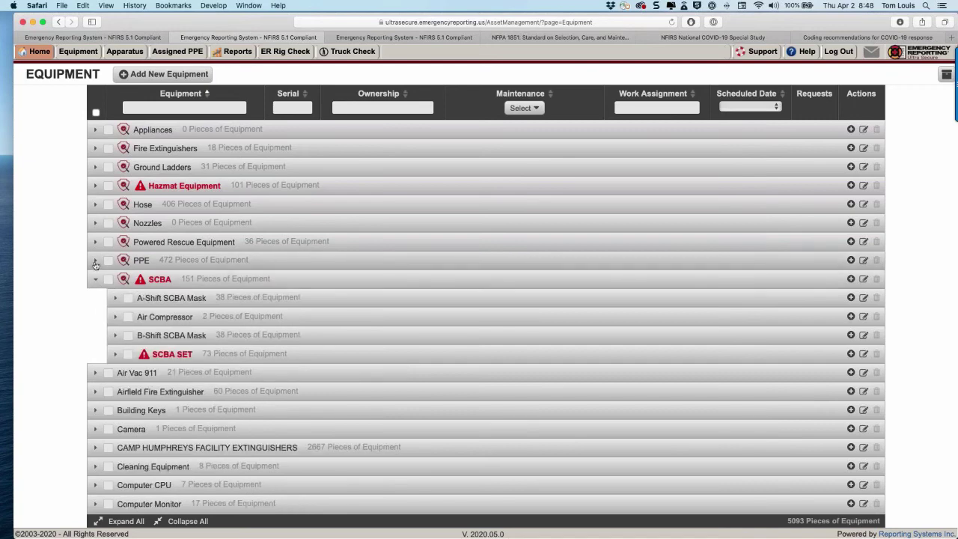
{"action": "left_click", "coordinate": [95, 264]}
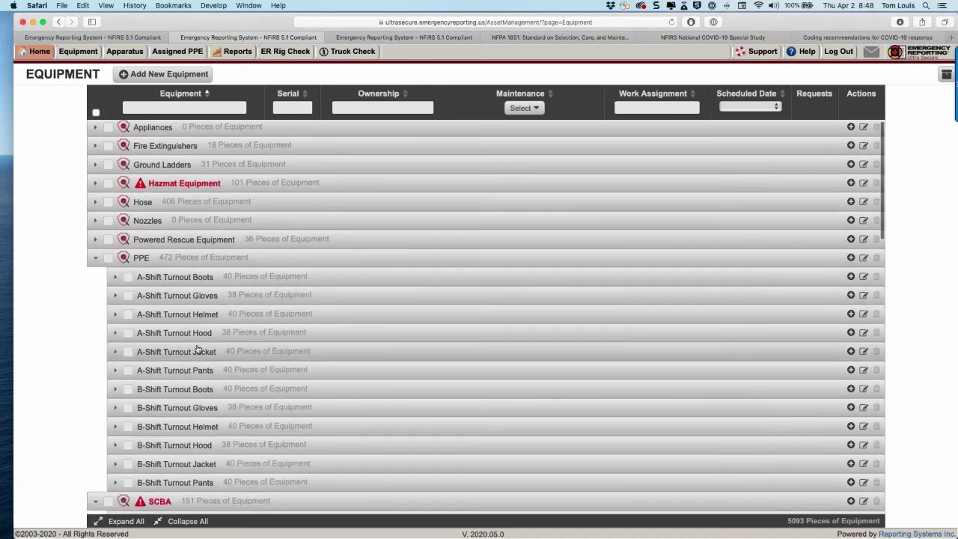
{"action": "scroll", "coordinate": [194, 349], "scroll_direction": "down", "scroll_amount": 2}
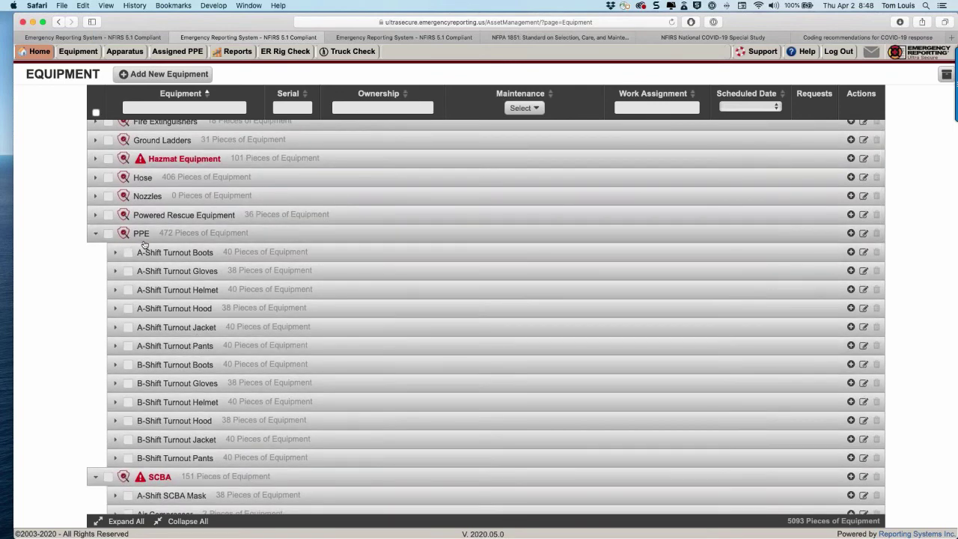
{"action": "left_click", "coordinate": [116, 253]}
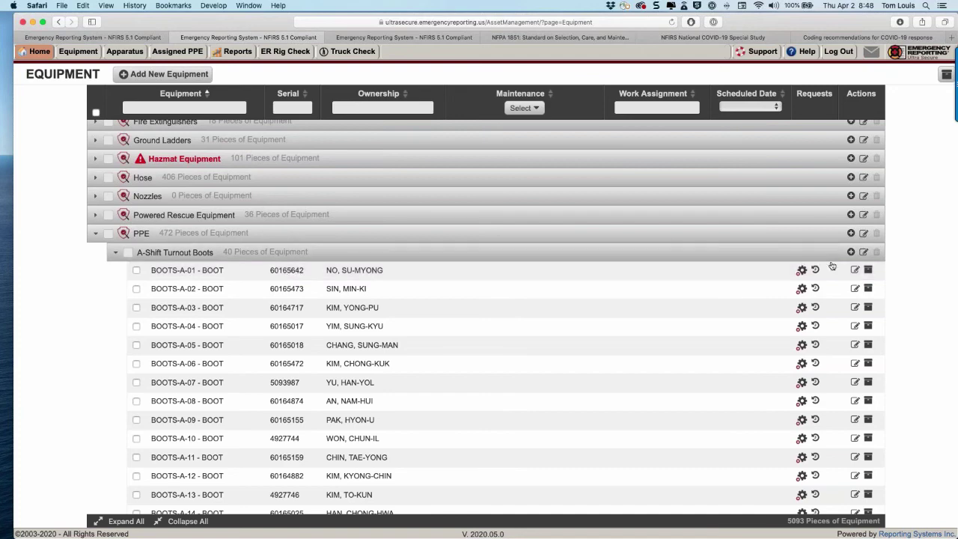
Review the BOOTS-A-01 record through its costs, retirement date, ownership and status, check BOOTS-A-02, and close both records without saving
{"action": "left_click", "coordinate": [855, 269]}
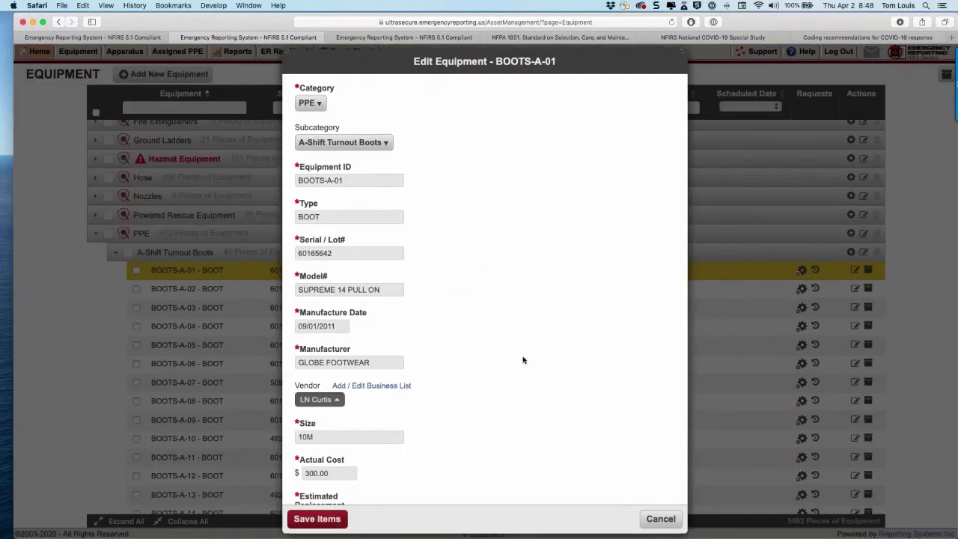
{"action": "scroll", "coordinate": [516, 348], "scroll_direction": "down", "scroll_amount": 5}
{"action": "scroll", "coordinate": [522, 360], "scroll_direction": "down", "scroll_amount": 2}
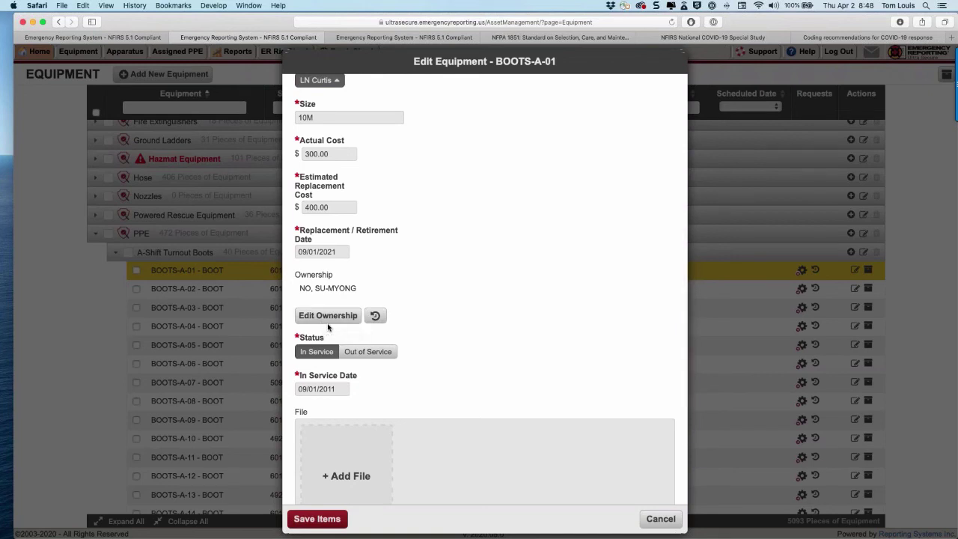
{"action": "left_click", "coordinate": [661, 519]}
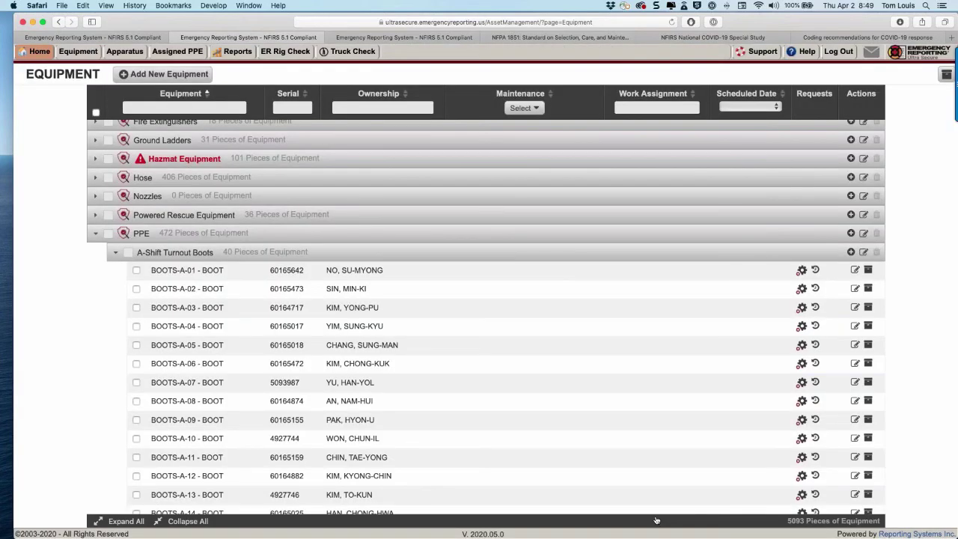
{"action": "left_click", "coordinate": [452, 293]}
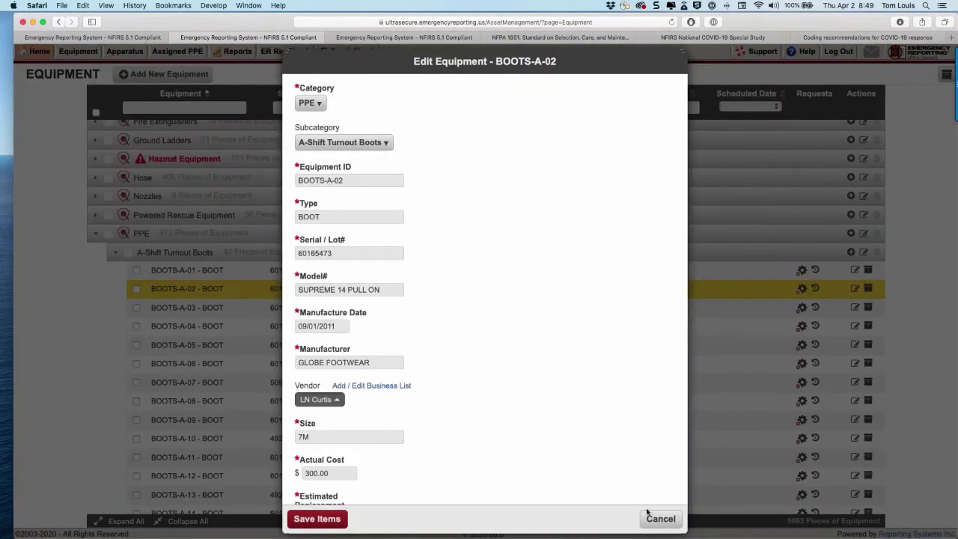
{"action": "left_click", "coordinate": [655, 516]}
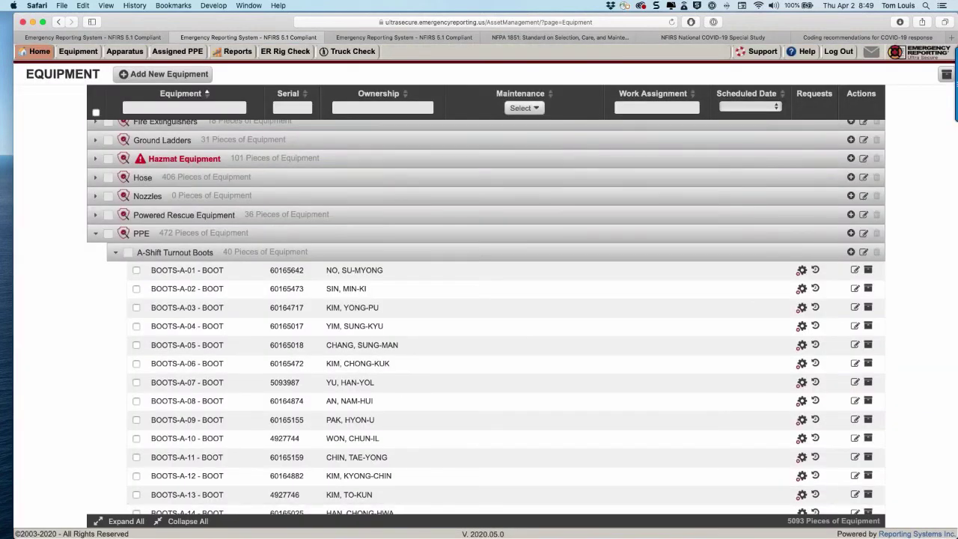
Filter the equipment list by All Pending maintenance and look through the pending inspections, tests and repairs
{"action": "left_click", "coordinate": [524, 107]}
{"action": "left_click", "coordinate": [515, 122]}
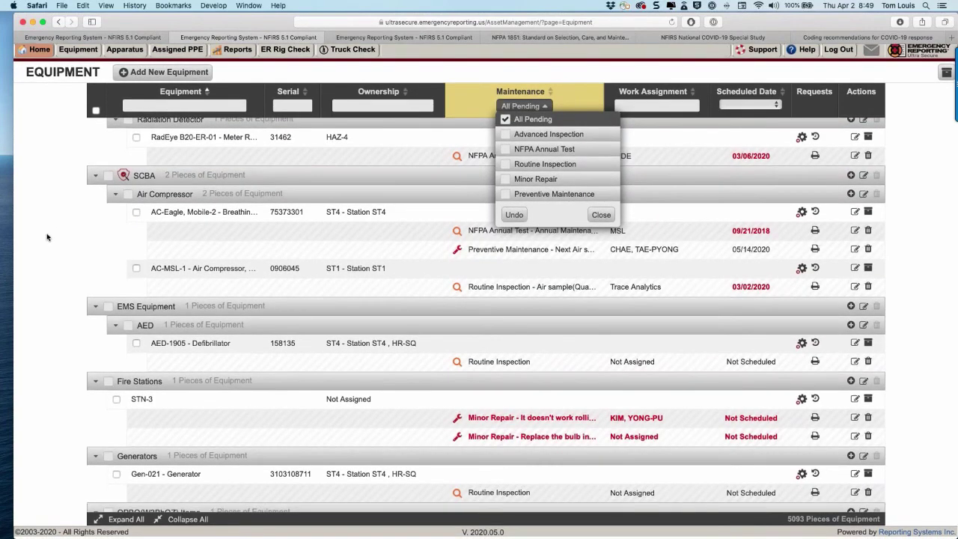
{"action": "scroll", "coordinate": [122, 292], "scroll_direction": "up", "scroll_amount": 1}
{"action": "scroll", "coordinate": [123, 290], "scroll_direction": "down", "scroll_amount": 10}
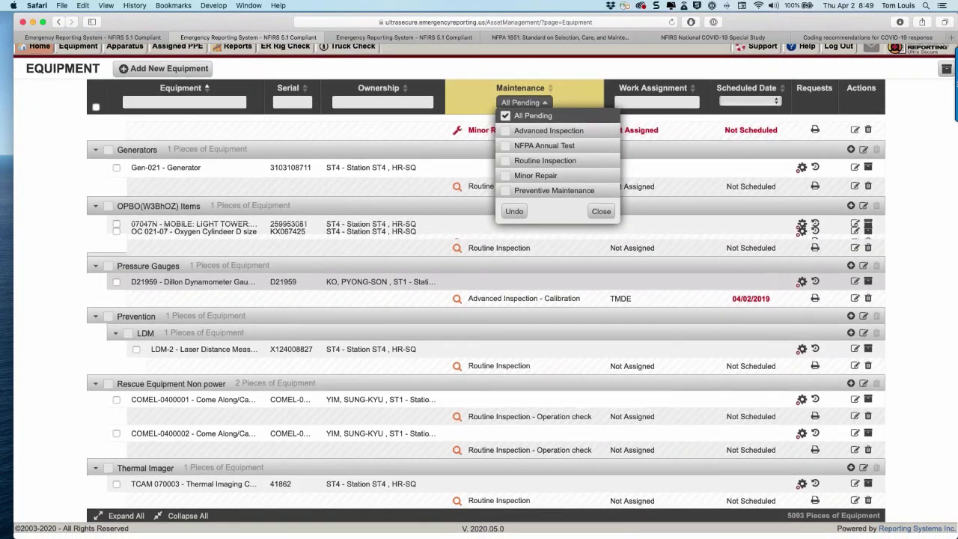
{"action": "scroll", "coordinate": [123, 290], "scroll_direction": "up", "scroll_amount": 9}
{"action": "scroll", "coordinate": [123, 290], "scroll_direction": "up", "scroll_amount": 1}
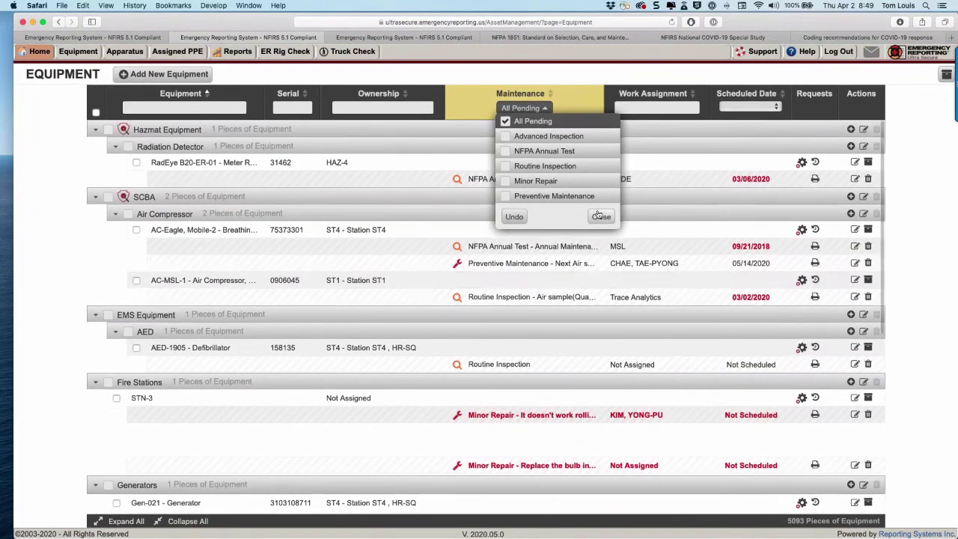
{"action": "left_click", "coordinate": [600, 217]}
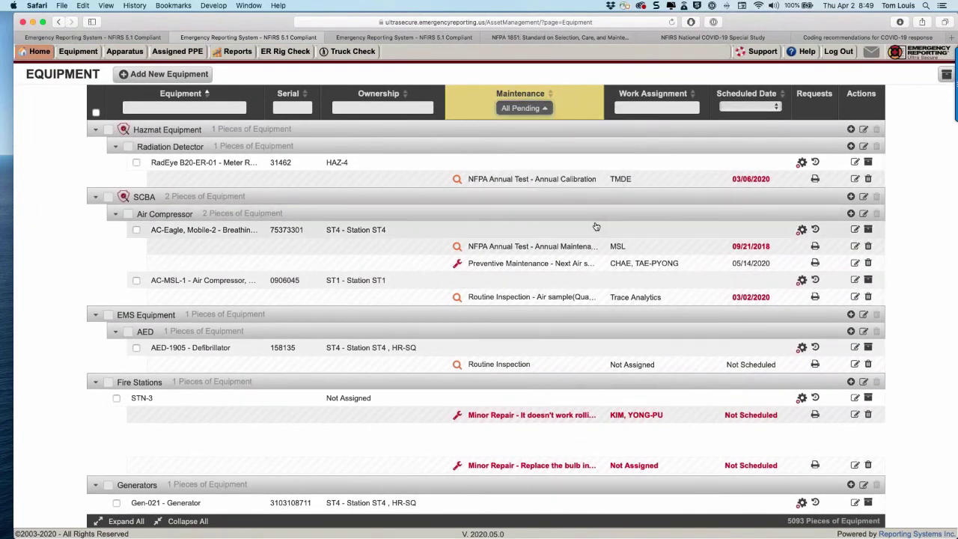
Clear the All Pending maintenance filter and close the filter options to restore the full equipment list
{"action": "left_click", "coordinate": [534, 110]}
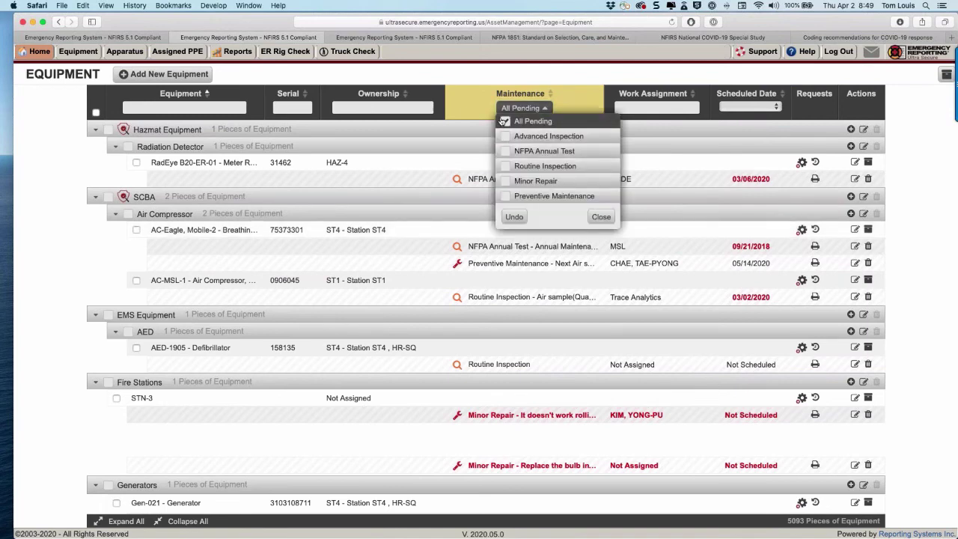
{"action": "left_click", "coordinate": [504, 121]}
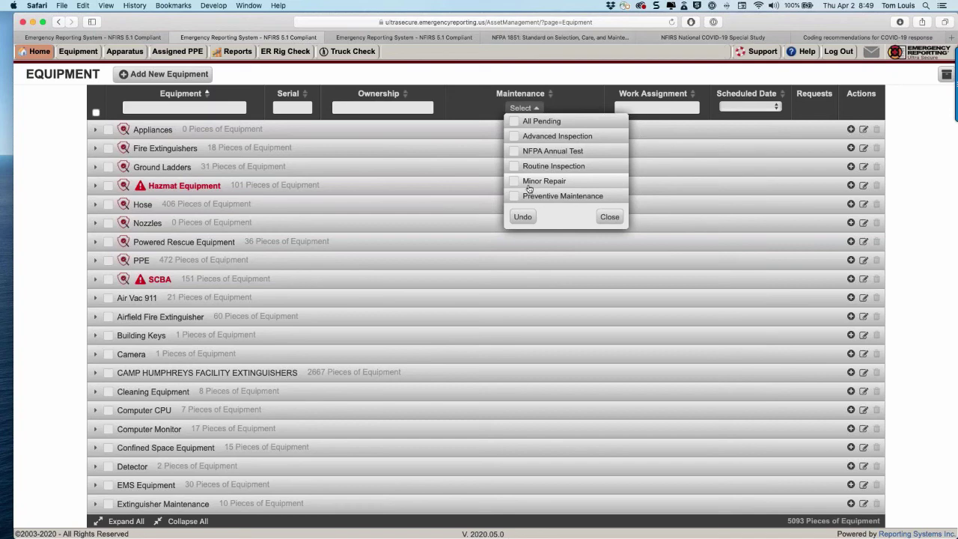
{"action": "left_click", "coordinate": [610, 217]}
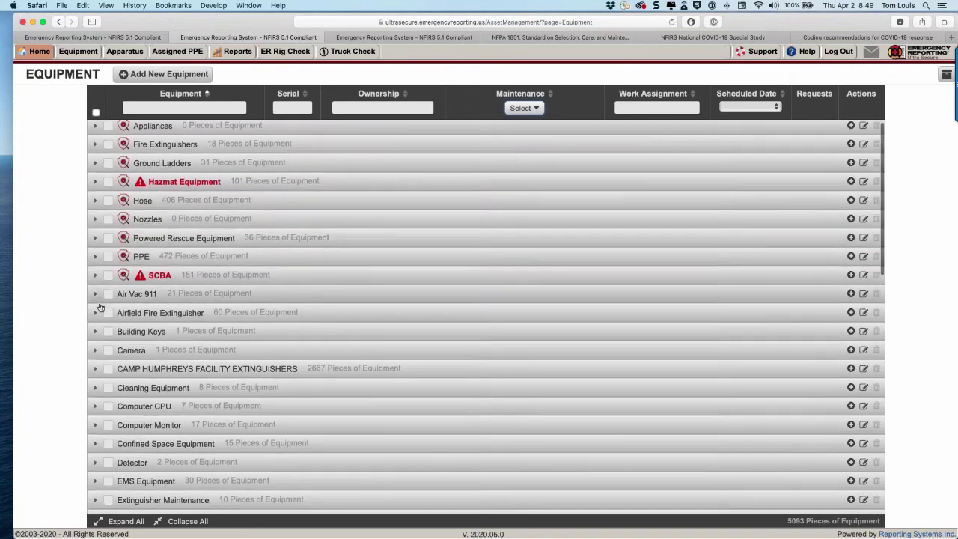
Open the maintenance reports from the equipment list and look through the apparatus and equipment reports
{"action": "scroll", "coordinate": [100, 307], "scroll_direction": "down", "scroll_amount": 3}
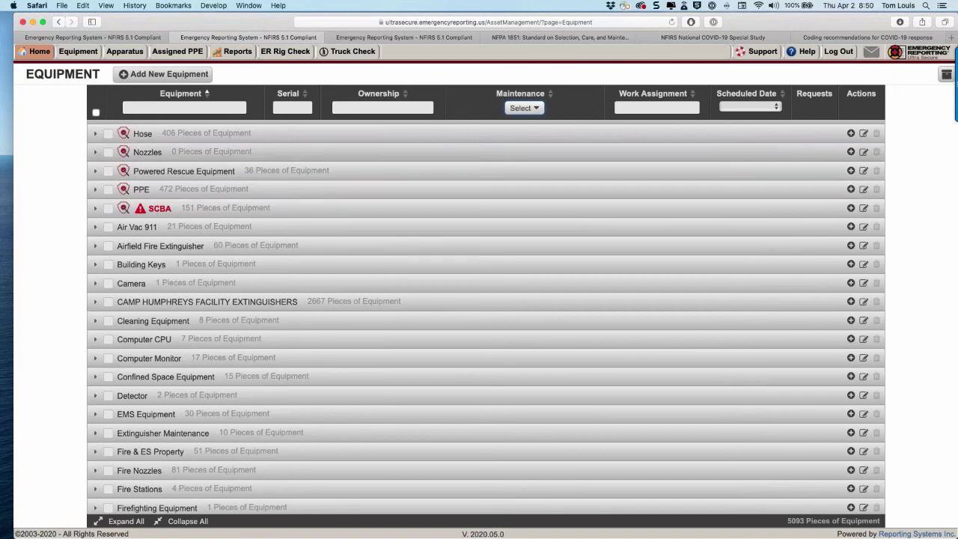
{"action": "left_click", "coordinate": [236, 56]}
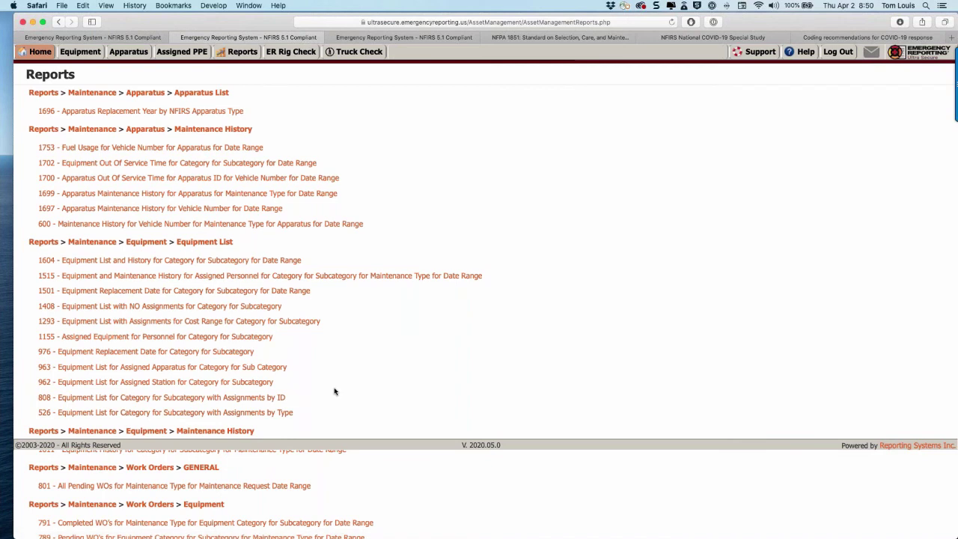
{"action": "scroll", "coordinate": [334, 391], "scroll_direction": "up", "scroll_amount": 2}
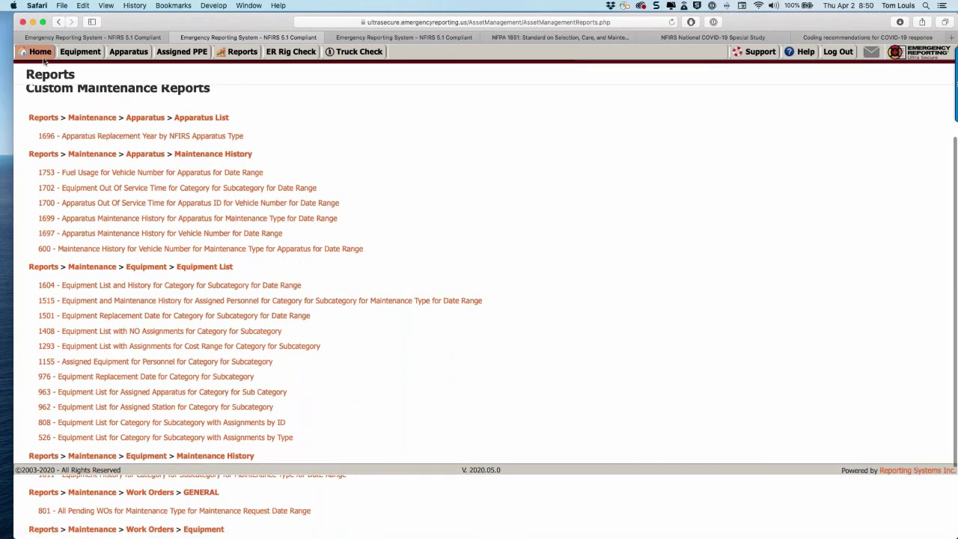
Open the Analytics module and examine the NFPA1500 safety compliance gauges, particularly the PPE gauge
{"action": "mouse_move", "coordinate": [41, 52]}
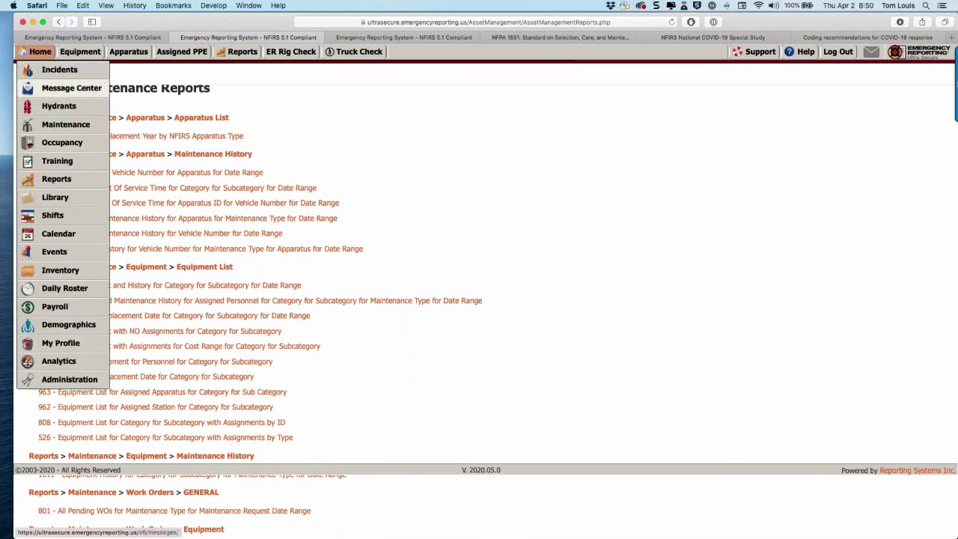
{"action": "left_click", "coordinate": [45, 362]}
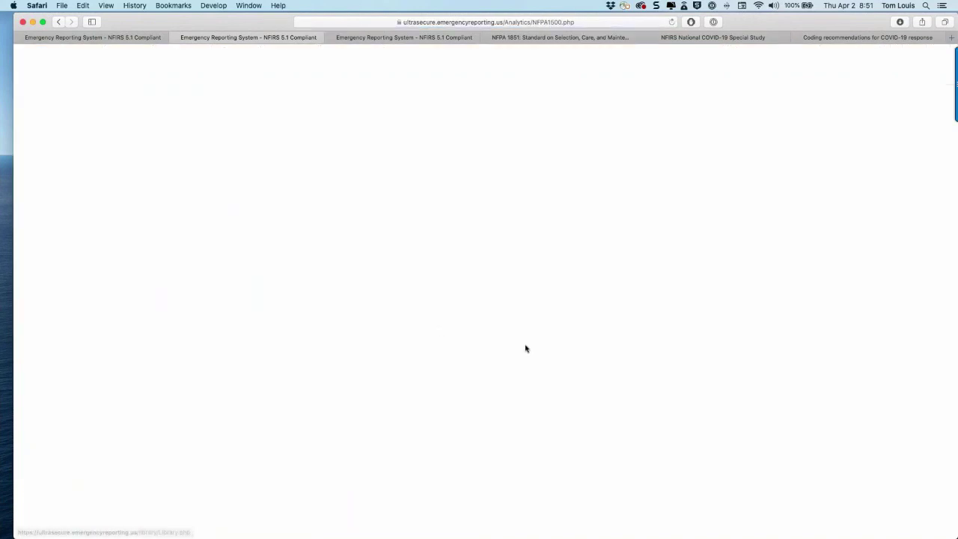
{"action": "scroll", "coordinate": [525, 346], "scroll_direction": "down", "scroll_amount": 1}
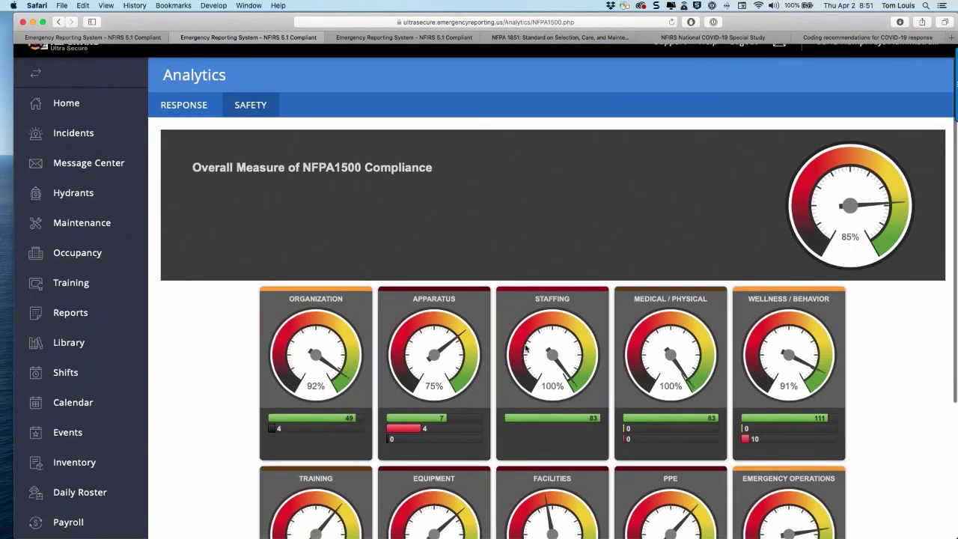
{"action": "scroll", "coordinate": [525, 345], "scroll_direction": "down", "scroll_amount": 4}
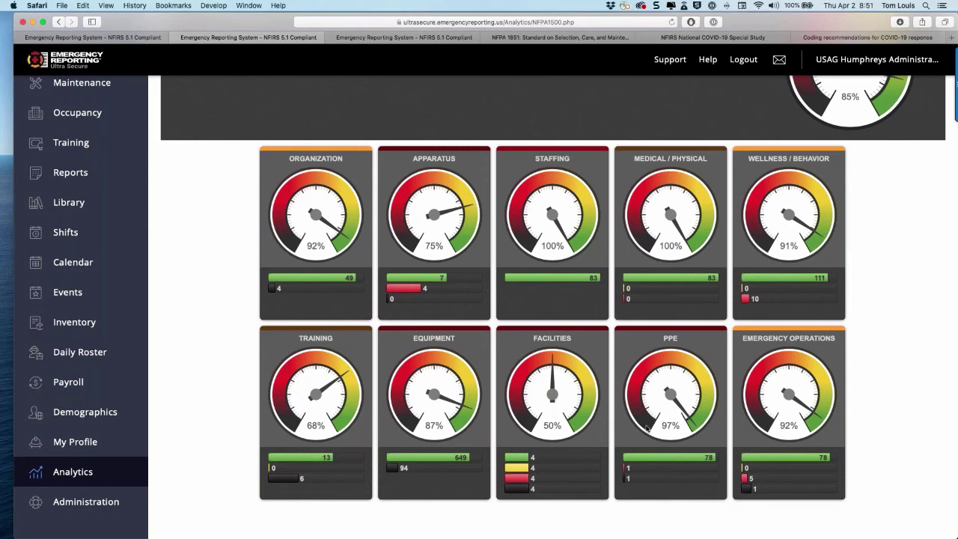
{"action": "mouse_move", "coordinate": [640, 485]}
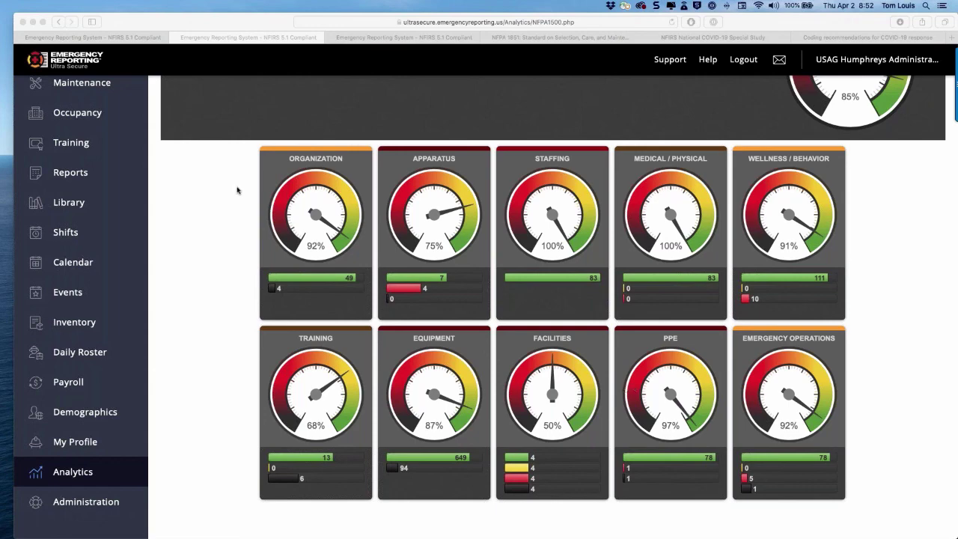
{"action": "left_click", "coordinate": [129, 38]}
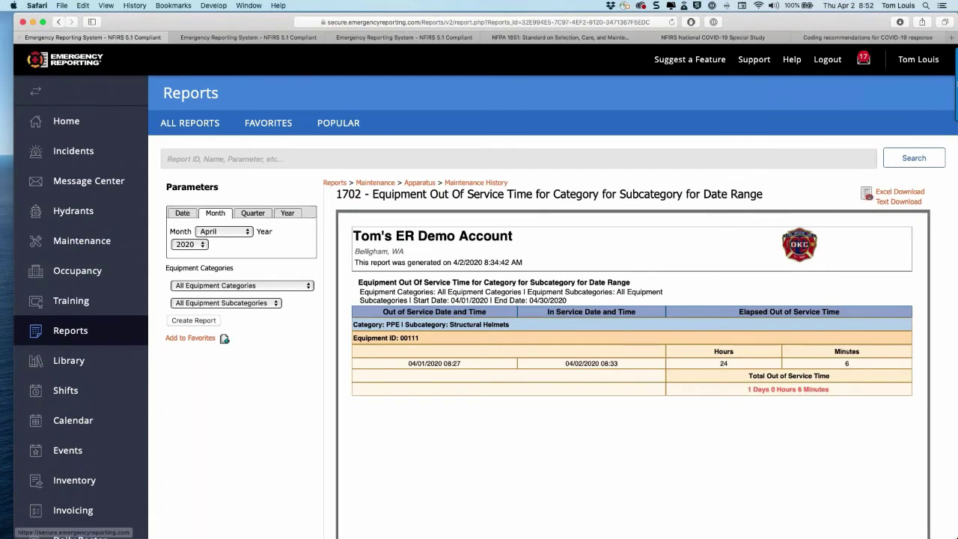
{"action": "left_click", "coordinate": [73, 150]}
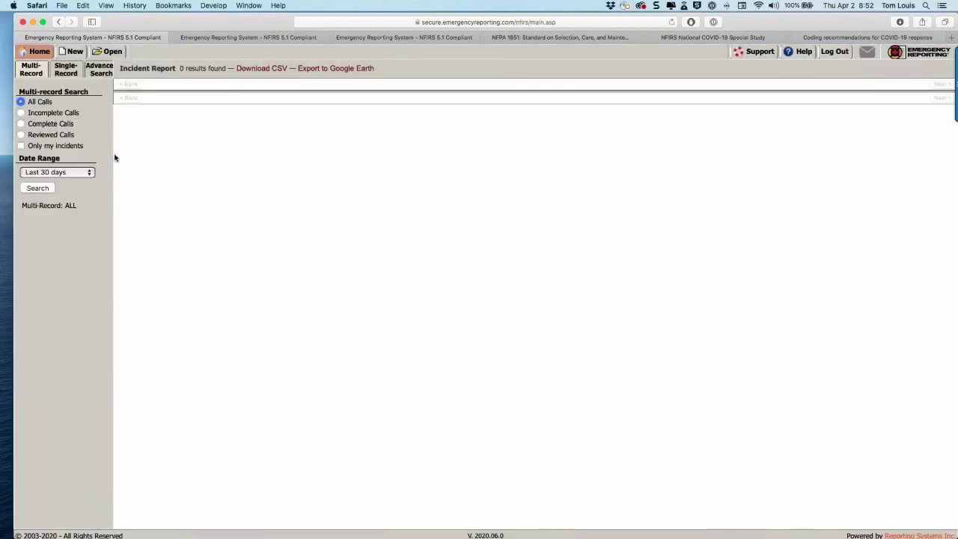
{"action": "left_click", "coordinate": [62, 177]}
{"action": "left_click", "coordinate": [41, 200]}
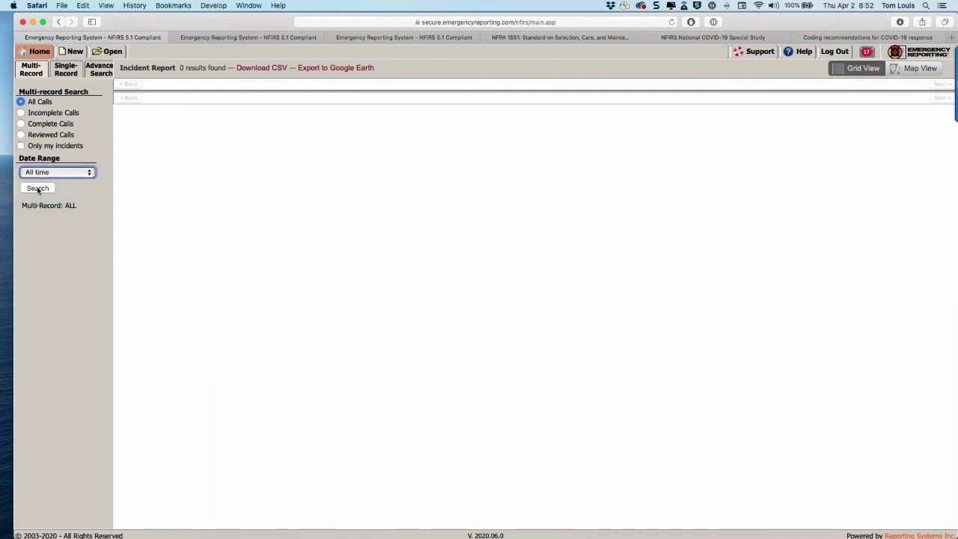
{"action": "left_click", "coordinate": [37, 189]}
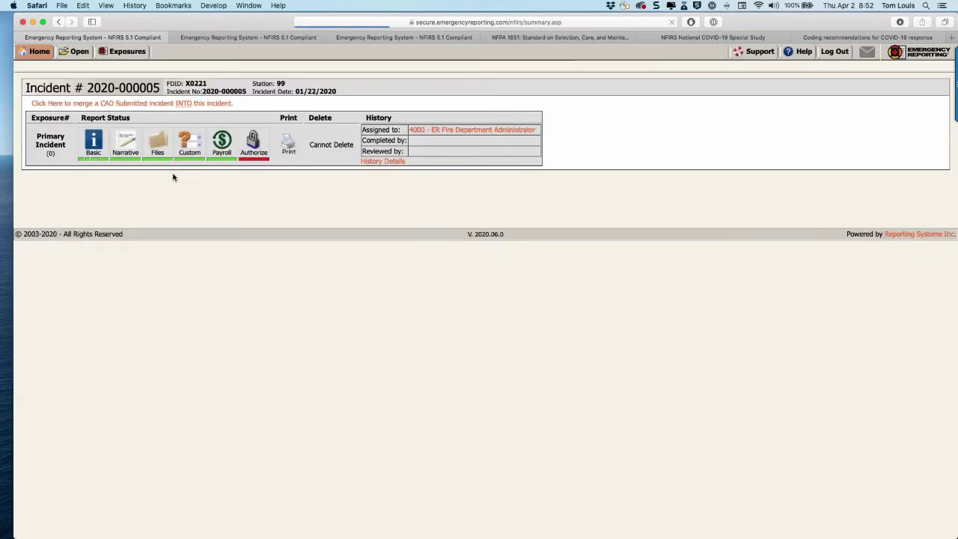
{"action": "left_click", "coordinate": [87, 162]}
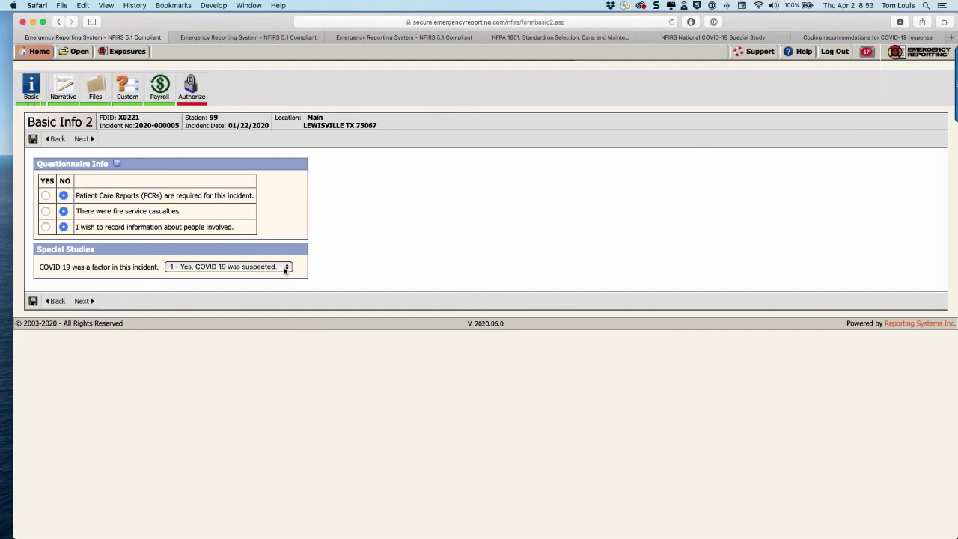
Show the USFA NFIRS National COVID-19 Special Study page and select its web address
{"action": "left_click", "coordinate": [714, 38]}
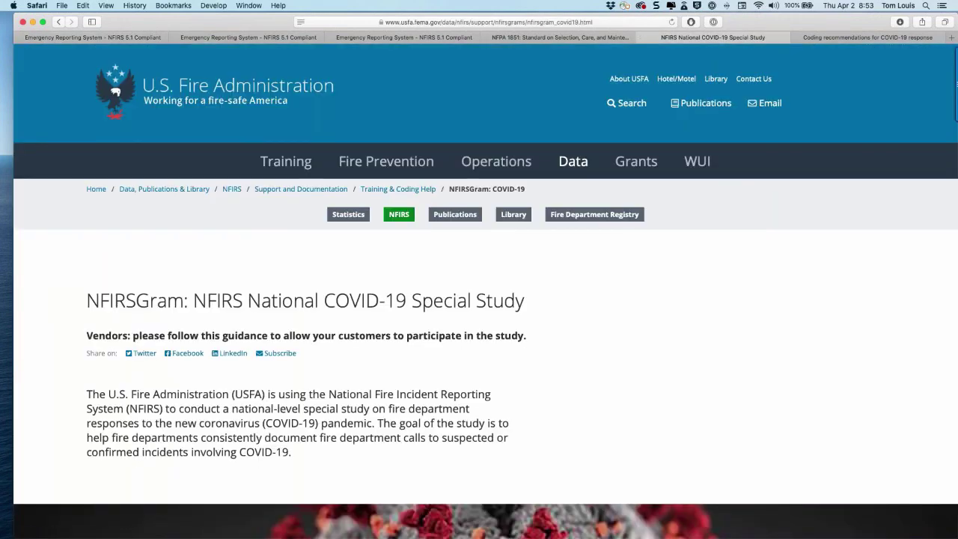
{"action": "scroll", "coordinate": [479, 299], "scroll_direction": "down", "scroll_amount": 4}
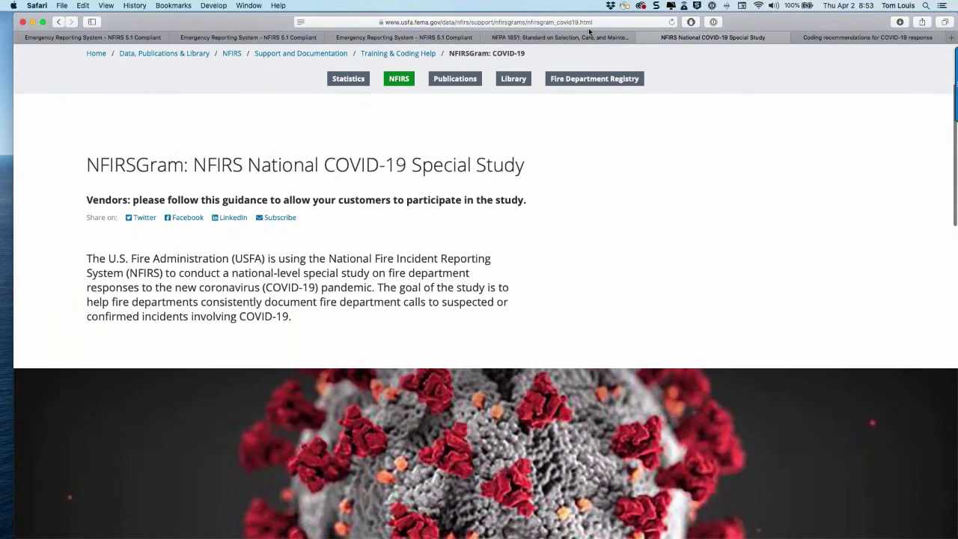
{"action": "left_click", "coordinate": [313, 21]}
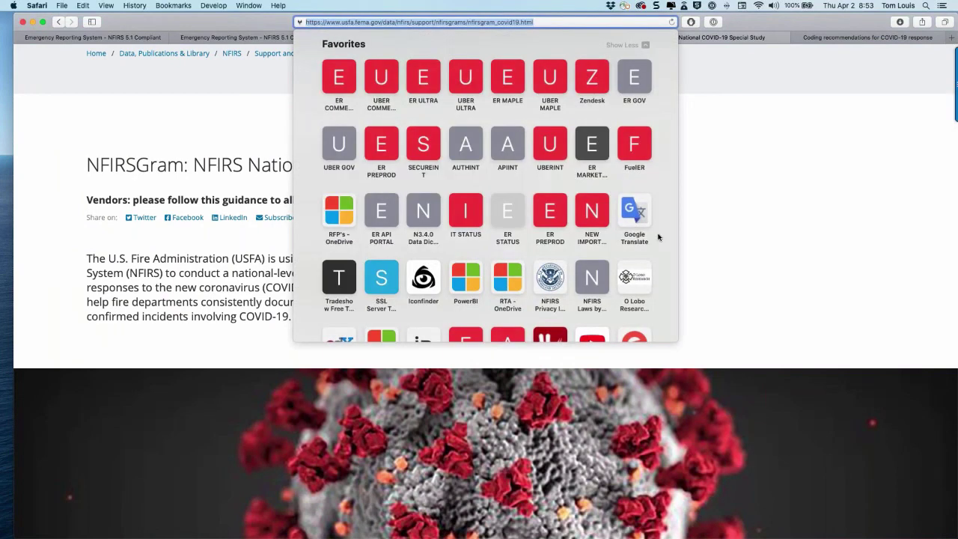
{"action": "left_click", "coordinate": [597, 438]}
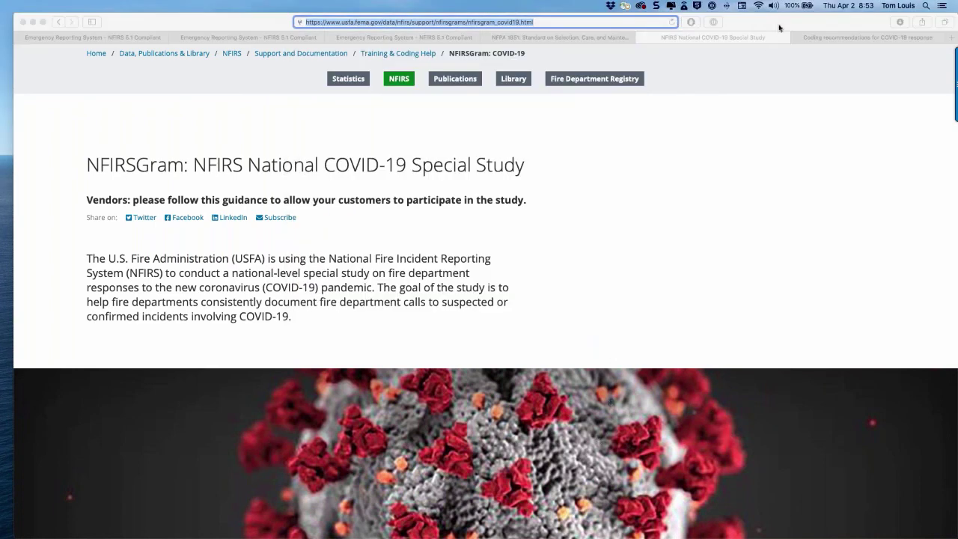
Select the web address of the COVID-19 coding recommendations page, and return to the incident's Basic Info 2 form
{"action": "left_click", "coordinate": [800, 39]}
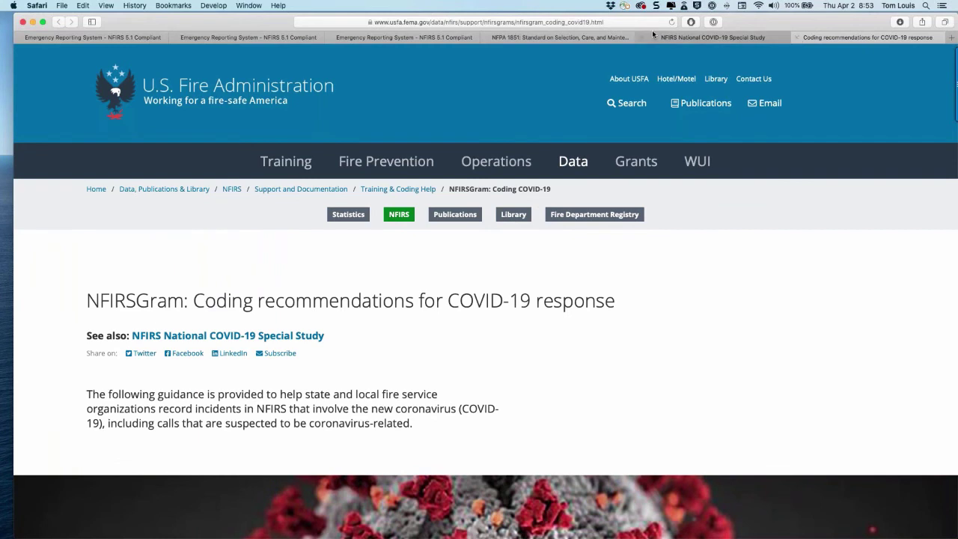
{"action": "key", "text": "super+l"}
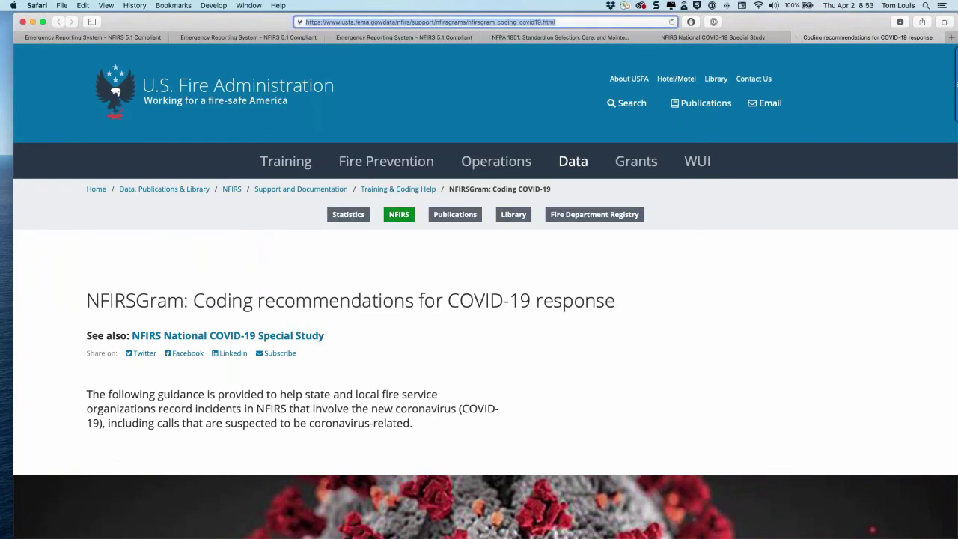
{"action": "key", "text": "super+Tab"}
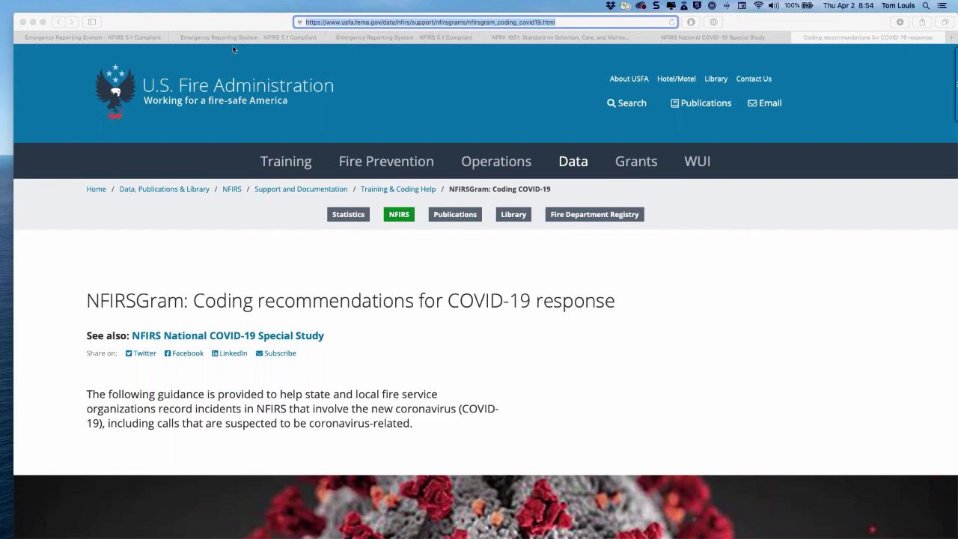
{"action": "left_click", "coordinate": [118, 41]}
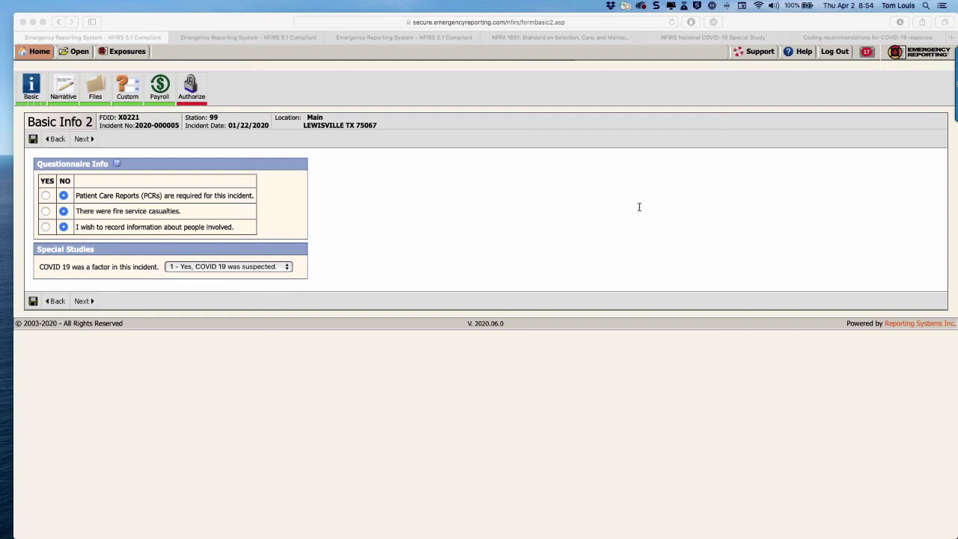
Open the ER MARKETING favorite in a new browser tab, view the site's blog, and select the blog's web address
{"action": "left_click", "coordinate": [951, 38]}
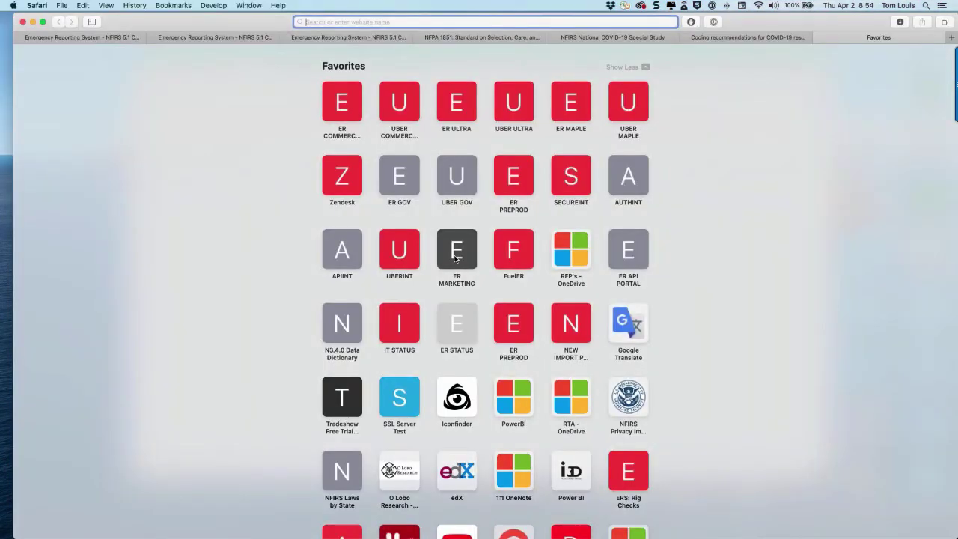
{"action": "left_click", "coordinate": [457, 254]}
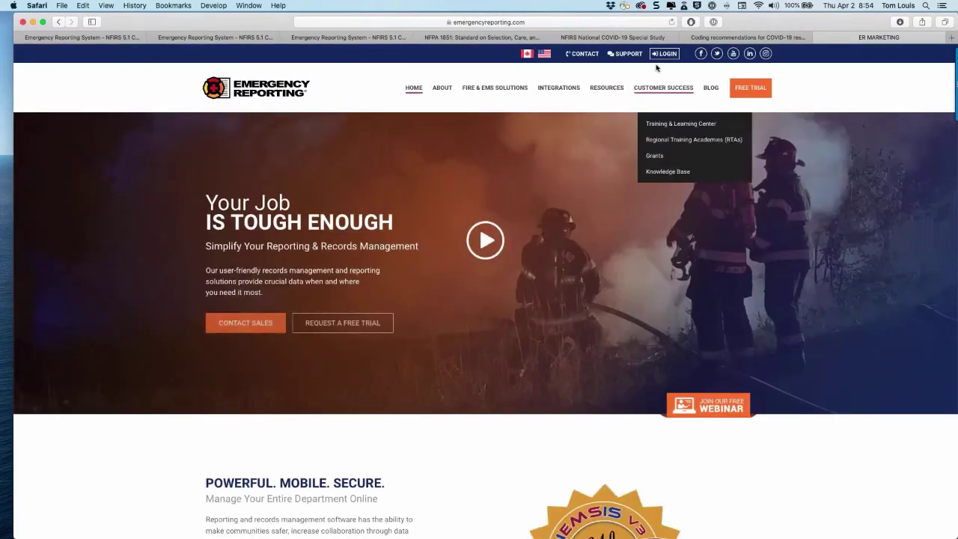
{"action": "left_click", "coordinate": [711, 87]}
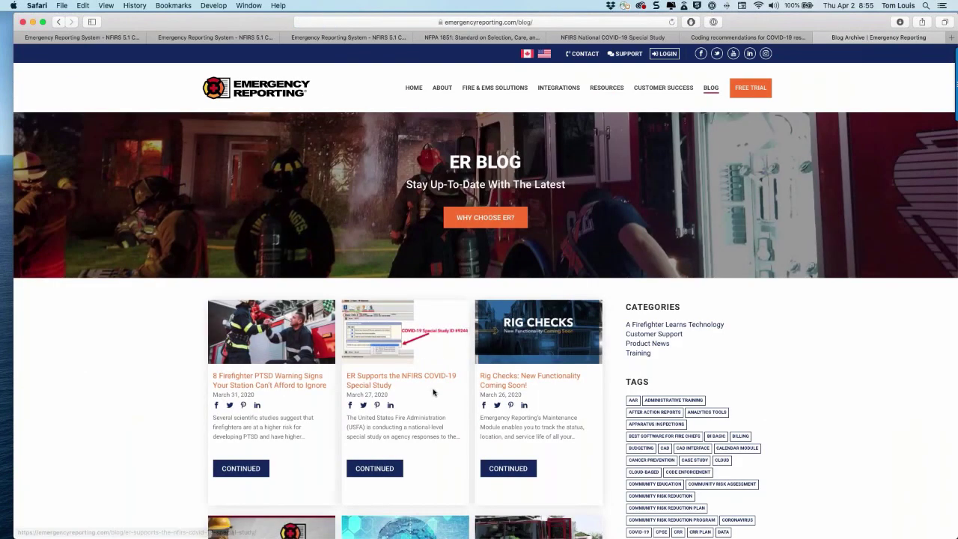
{"action": "scroll", "coordinate": [464, 345], "scroll_direction": "down", "scroll_amount": 3}
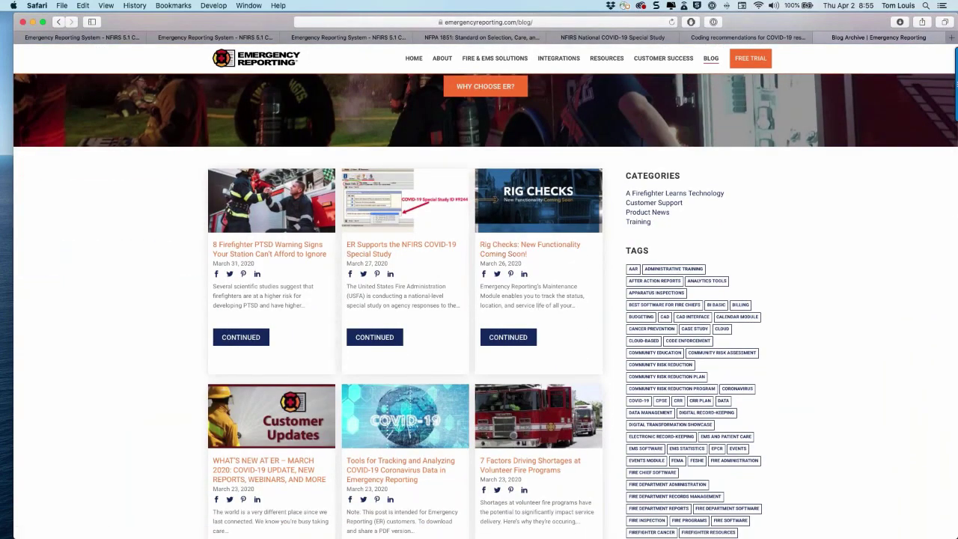
{"action": "key", "text": "super+l"}
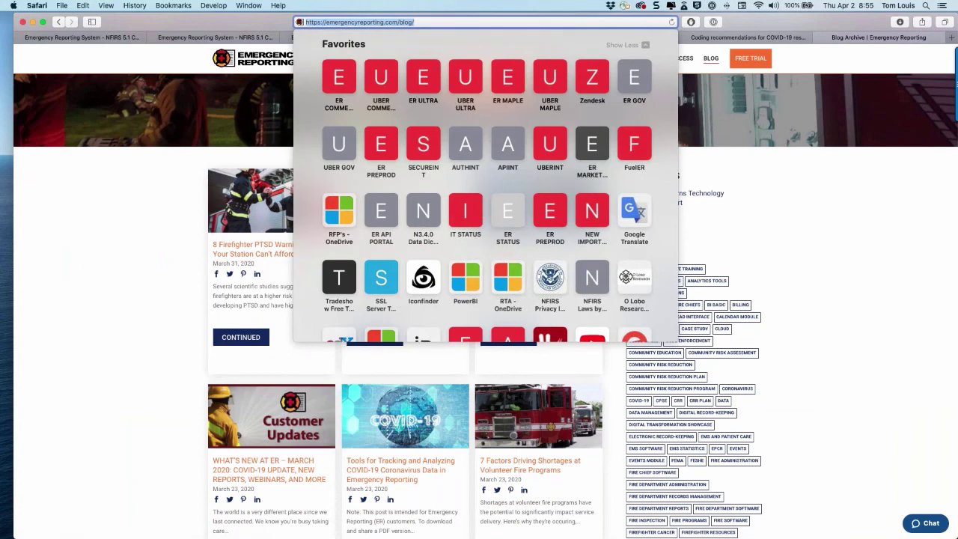